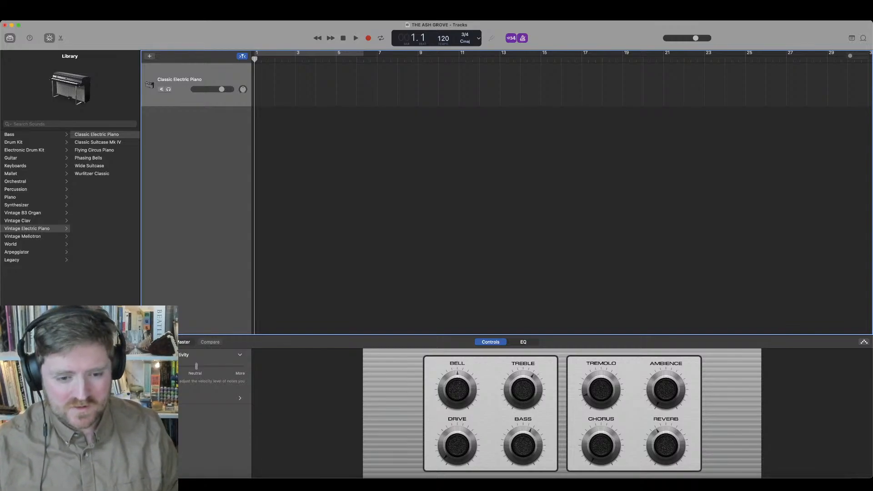
# Step: Switch to the browser and move the Ash Grove lyrics window clear of the track header and transport controls
pyautogui.press('super+Tab')
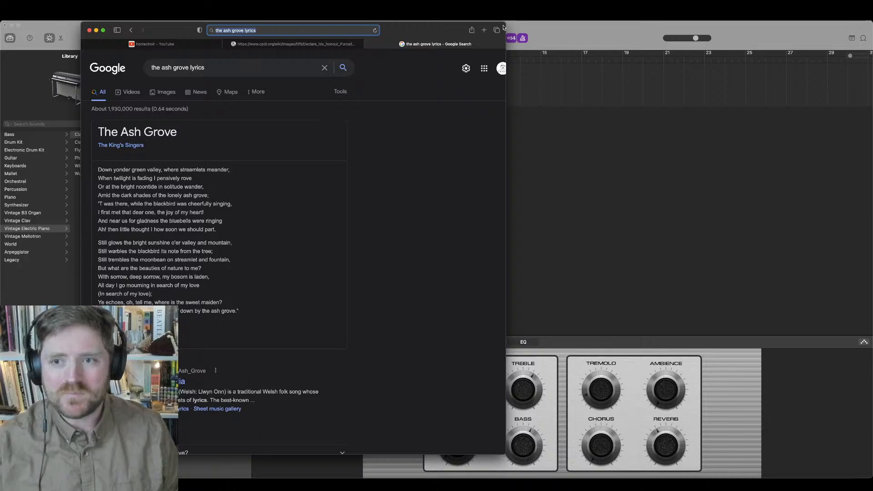
pyautogui.moveTo(503, 23); pyautogui.dragTo(499, 71)
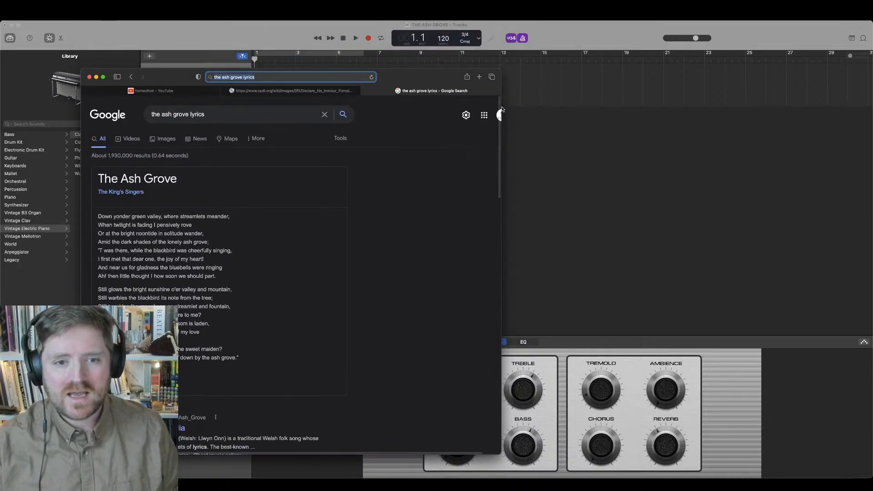
pyautogui.moveTo(428, 80); pyautogui.dragTo(788, 39)
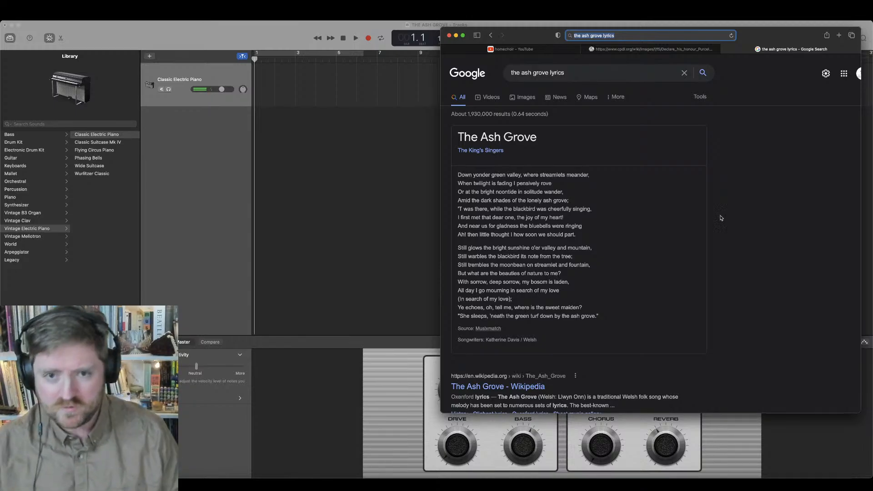
pyautogui.moveTo(540, 35); pyautogui.dragTo(539, 87)
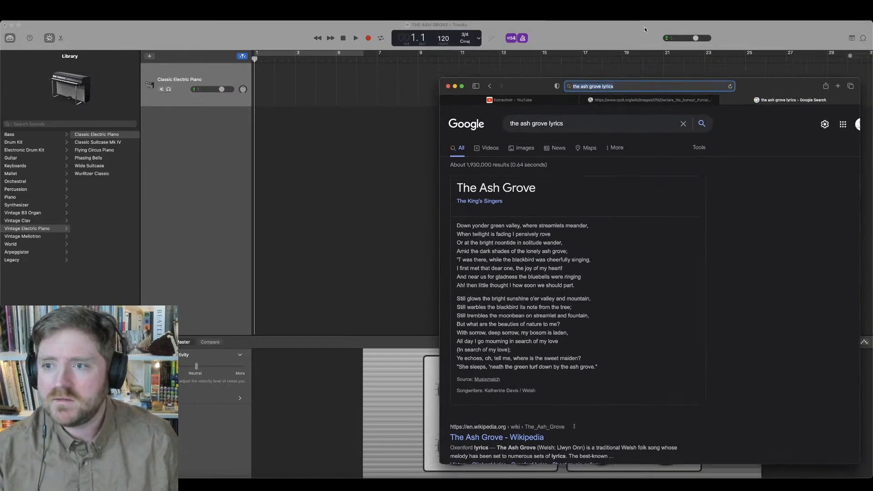
# Step: Raise the master volume and set the Classic Electric Piano track's volume to about +1.7 dB
pyautogui.moveTo(708, 41)
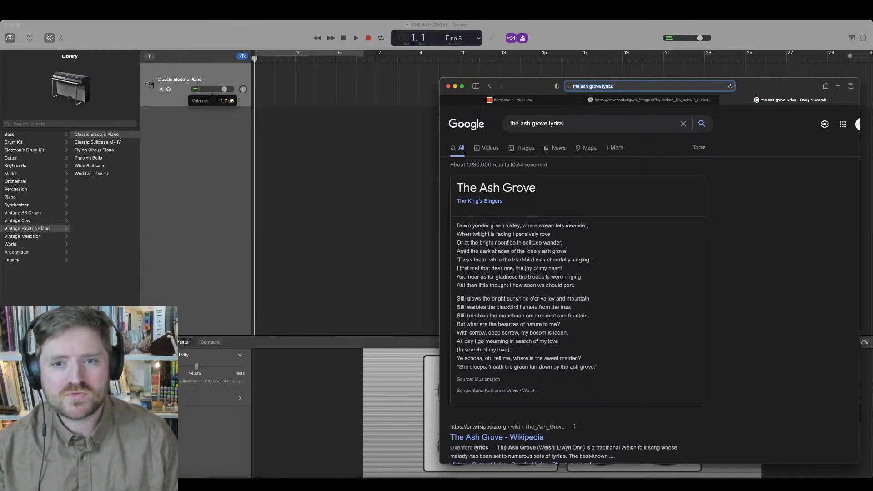
pyautogui.click(223, 91)
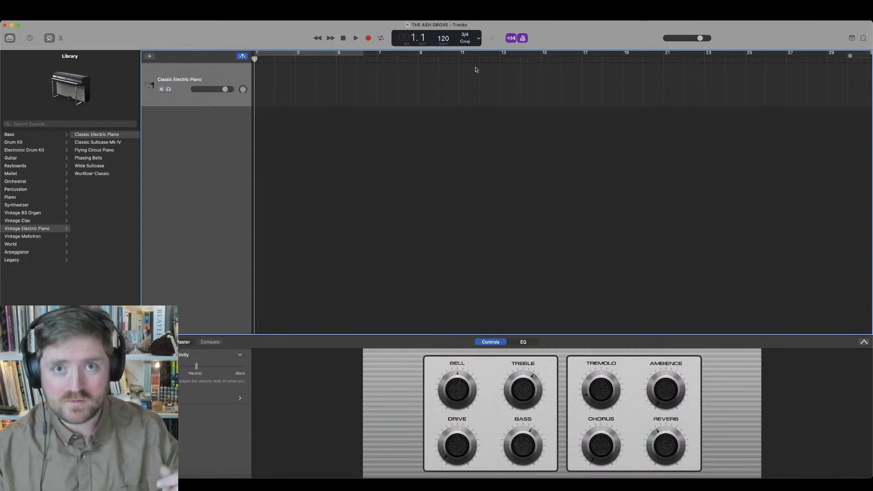
# Step: Set the project's key signature to F major and its tempo to 160
pyautogui.click(466, 41)
pyautogui.scroll(3, 468, 29)
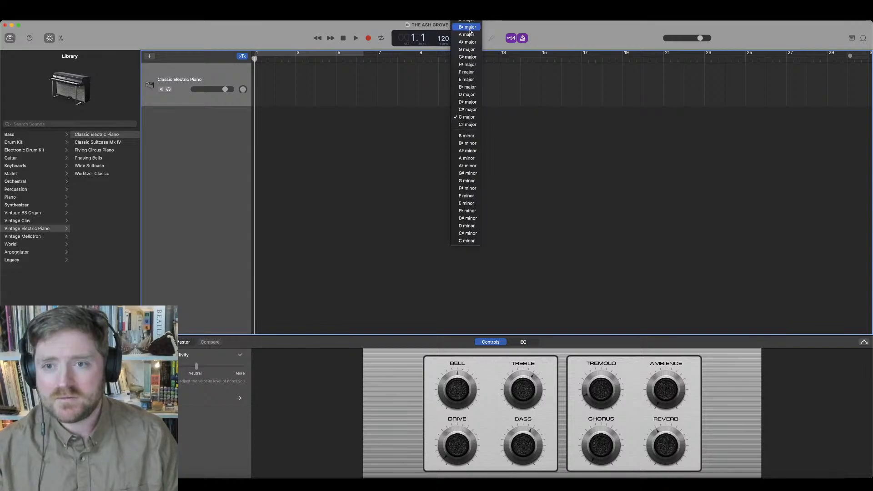
pyautogui.click(467, 72)
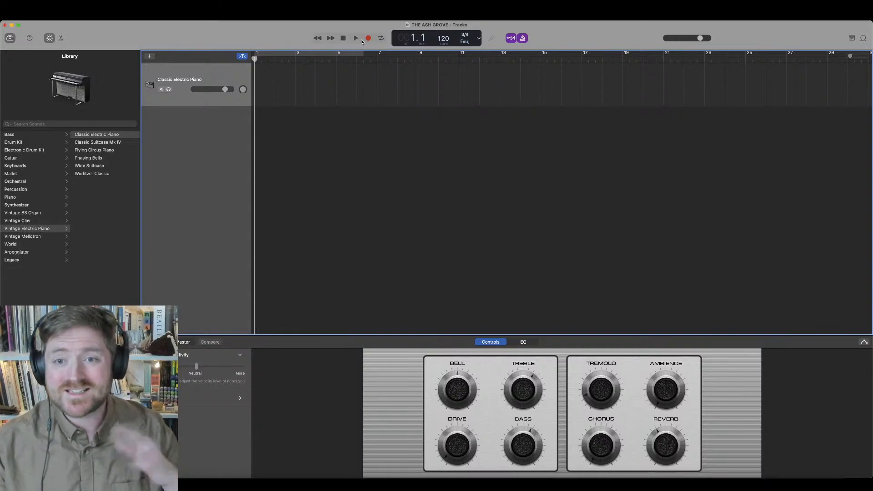
pyautogui.moveTo(445, 39); pyautogui.dragTo(444, 24)
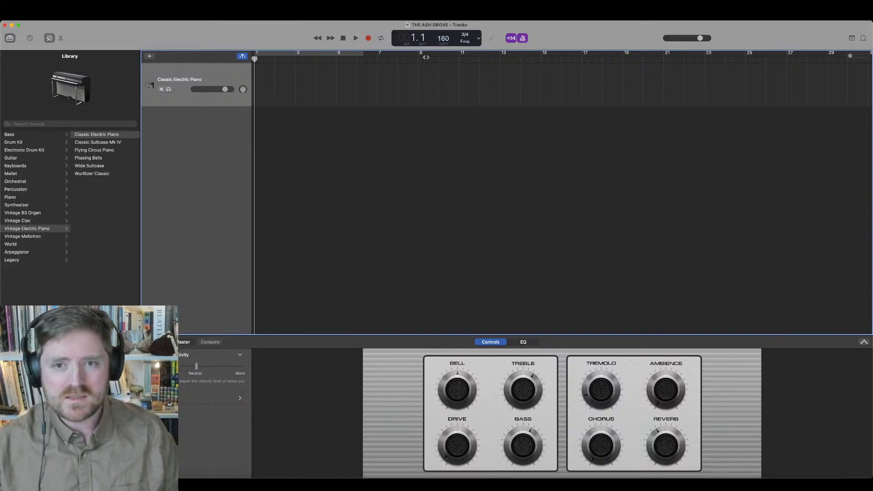
# Step: Record the full accompaniment on the Classic Electric Piano track and open the recorded region in the Piano Roll
pyautogui.click(369, 38)
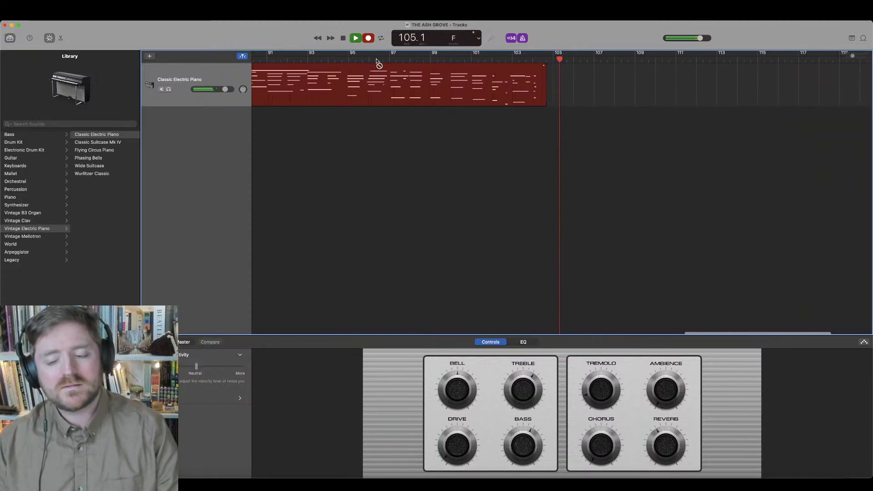
pyautogui.click(345, 40)
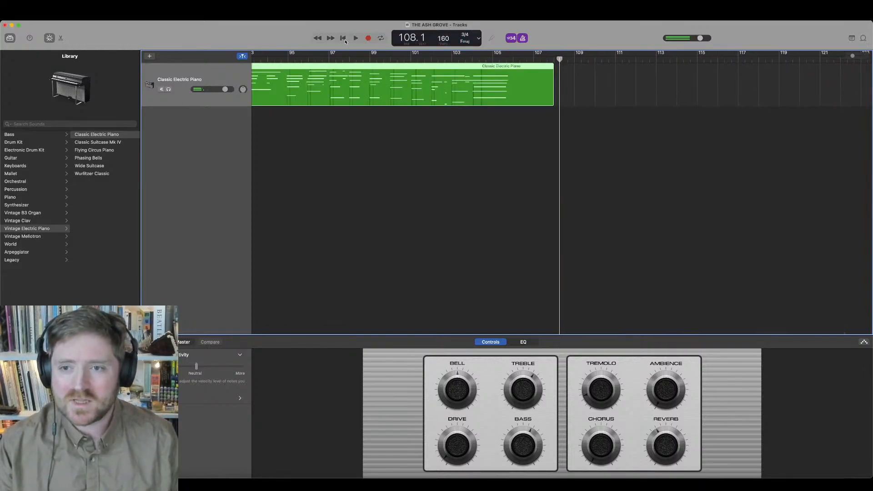
pyautogui.doubleClick(394, 96)
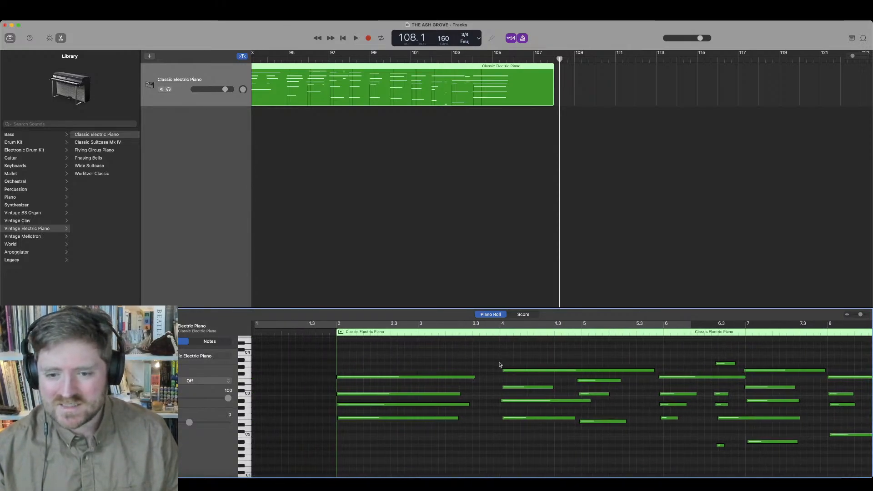
pyautogui.hscroll(5, 499, 365)
pyautogui.hscroll(-5, 351, 402)
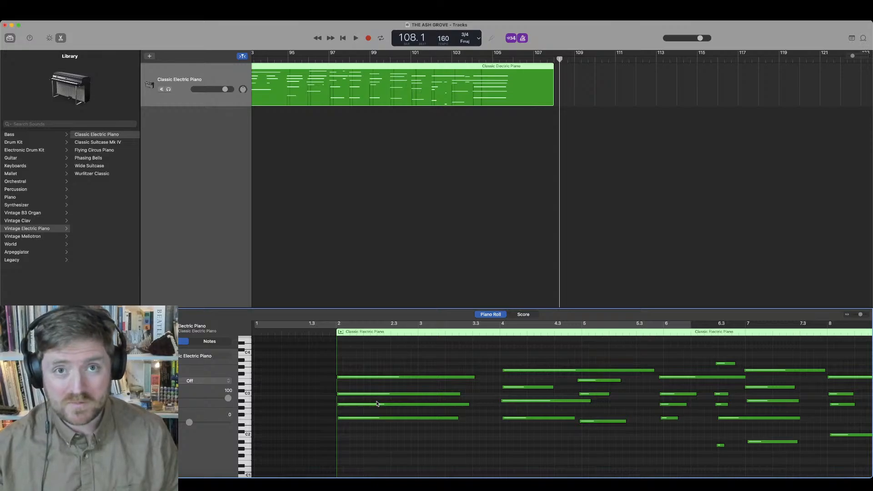
# Step: Select the four notes of the opening chord and align them with the start of bar 2
pyautogui.moveTo(371, 426); pyautogui.dragTo(375, 365)
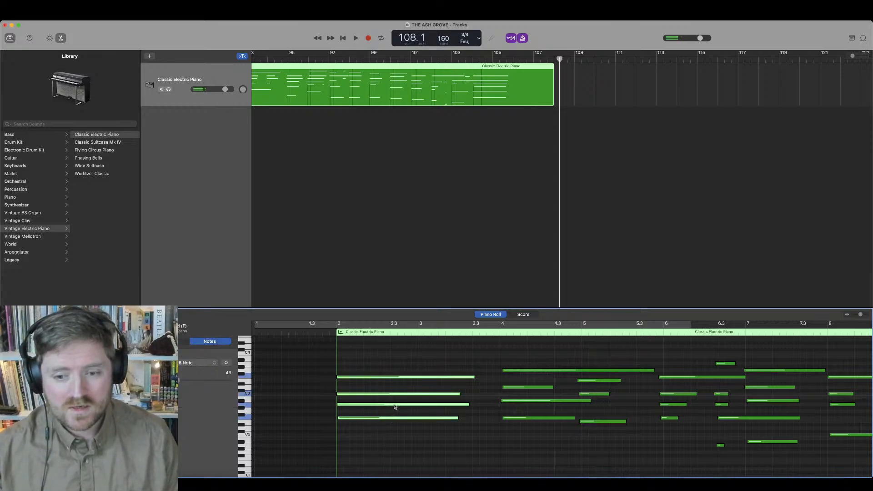
pyautogui.moveTo(406, 394); pyautogui.dragTo(408, 391)
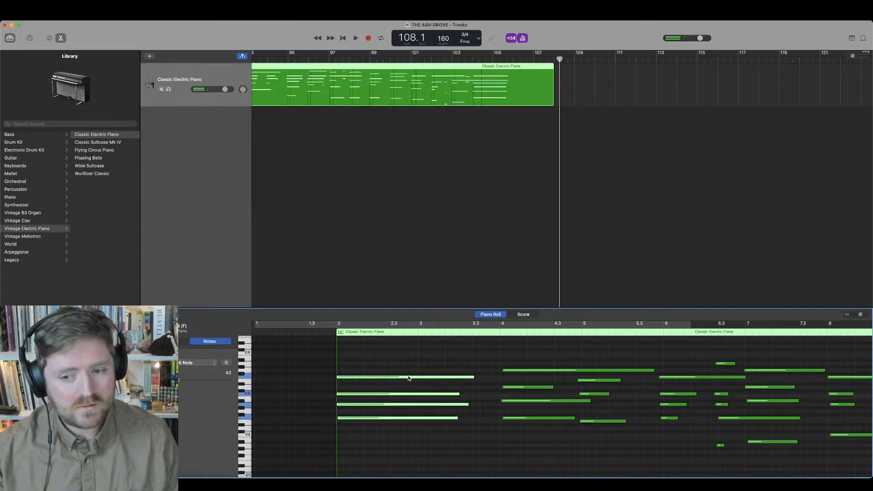
pyautogui.click(409, 378)
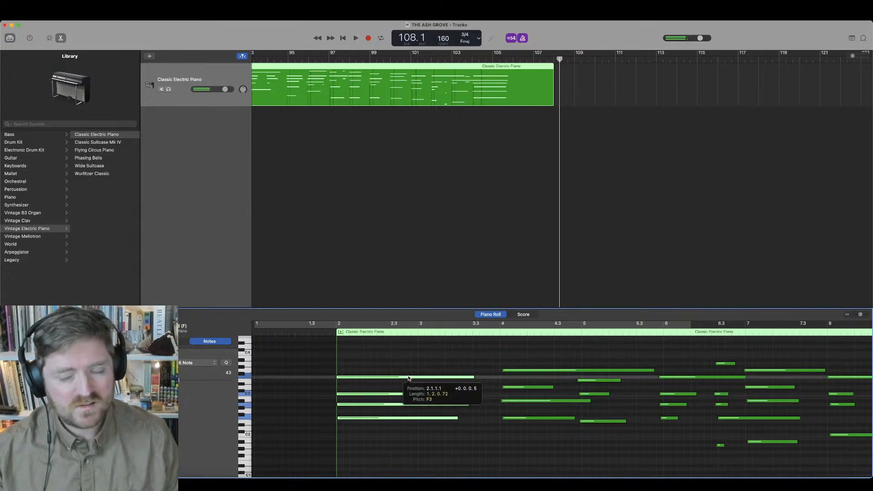
# Step: Play back the recorded piano region from just before bar 2 and stop after its first few bars
pyautogui.click(329, 332)
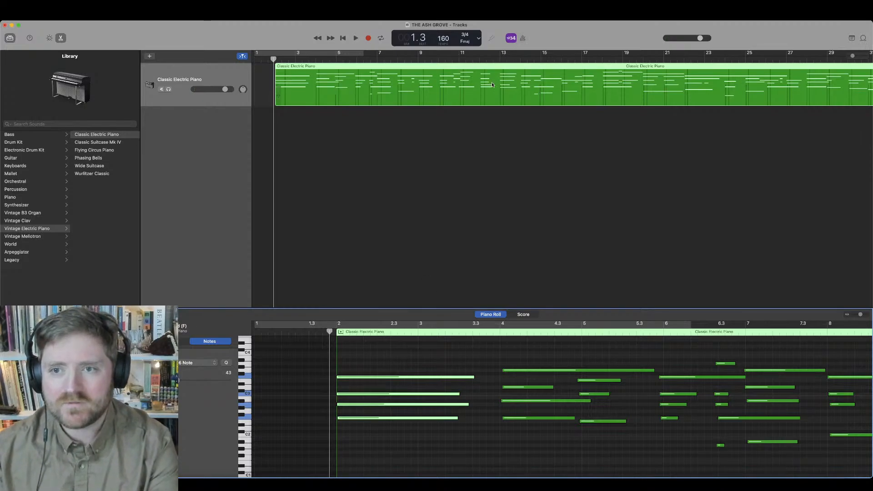
pyautogui.press('space')
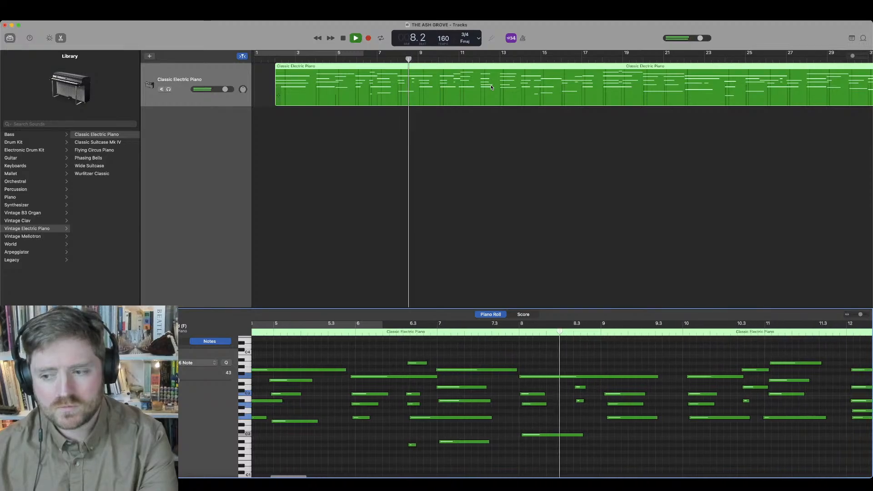
pyautogui.press('space')
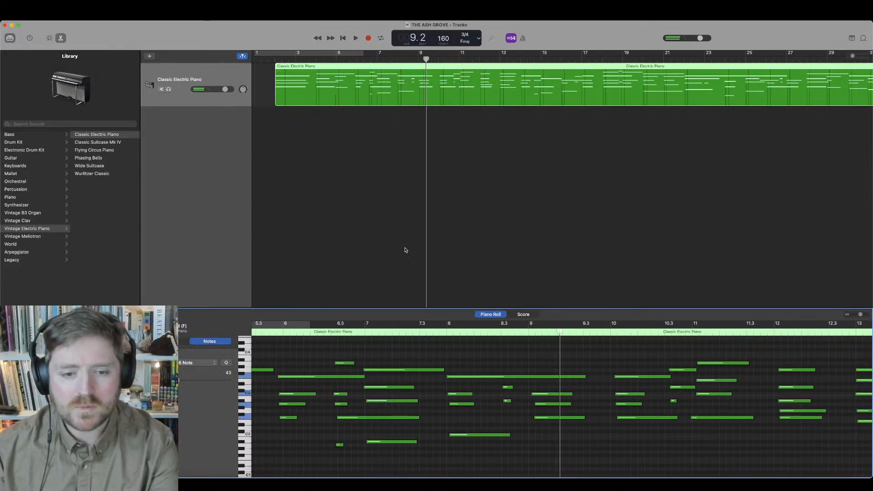
# Step: Select all notes in the piano region and quantize them to 1/8 Note
pyautogui.click(207, 363)
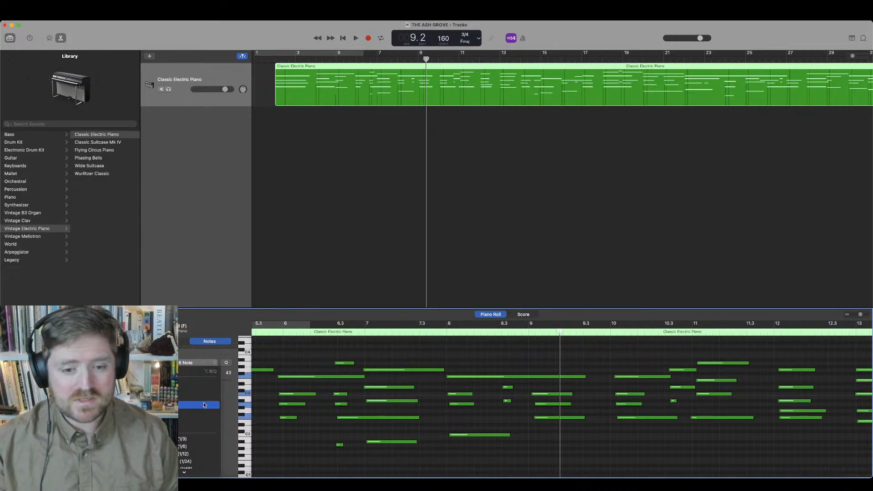
pyautogui.click(203, 405)
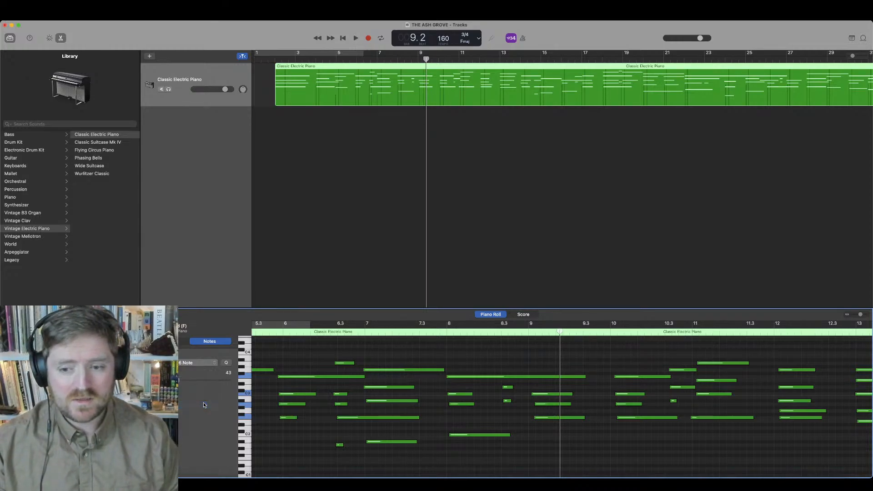
pyautogui.click(296, 359)
pyautogui.press('super+a')
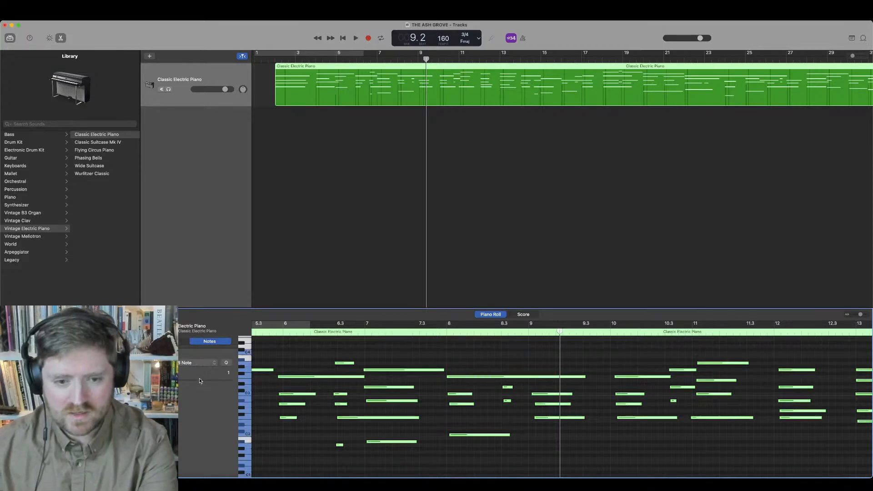
pyautogui.click(224, 363)
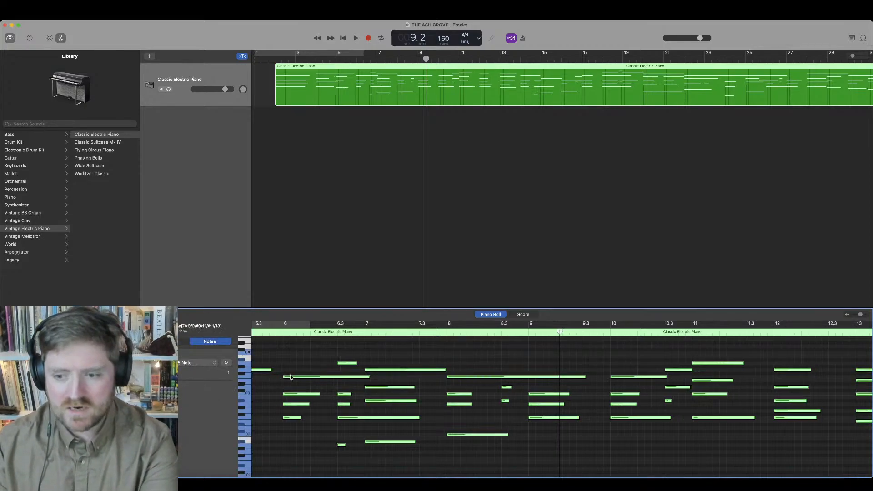
# Step: Listen to the quantized piano part from just before bar 2 to about bar 20
pyautogui.hscroll(-10, 300, 364)
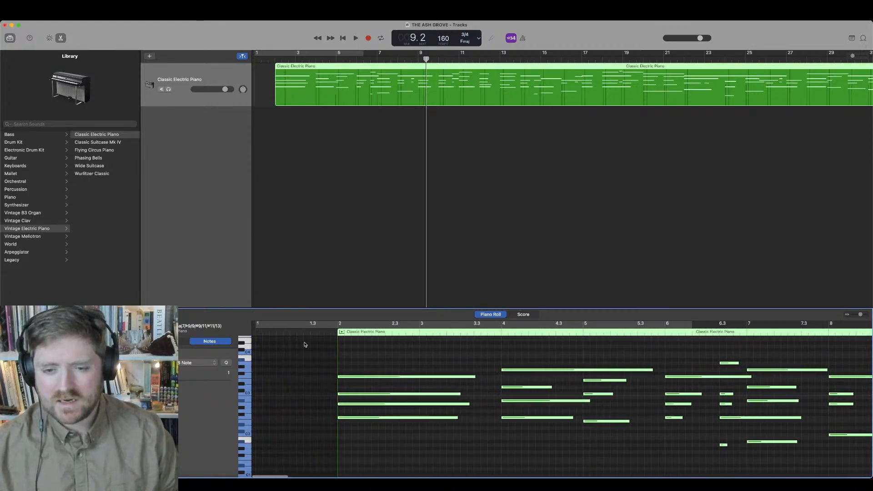
pyautogui.click(330, 324)
pyautogui.press('space')
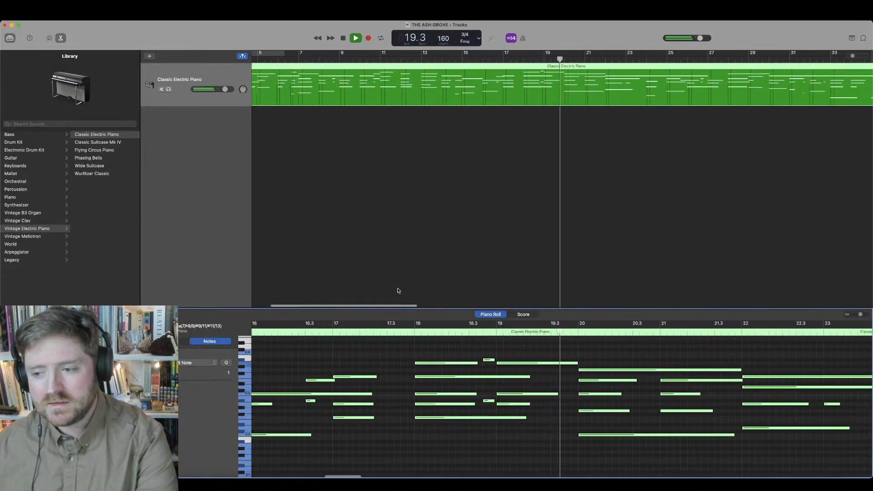
pyautogui.press('space')
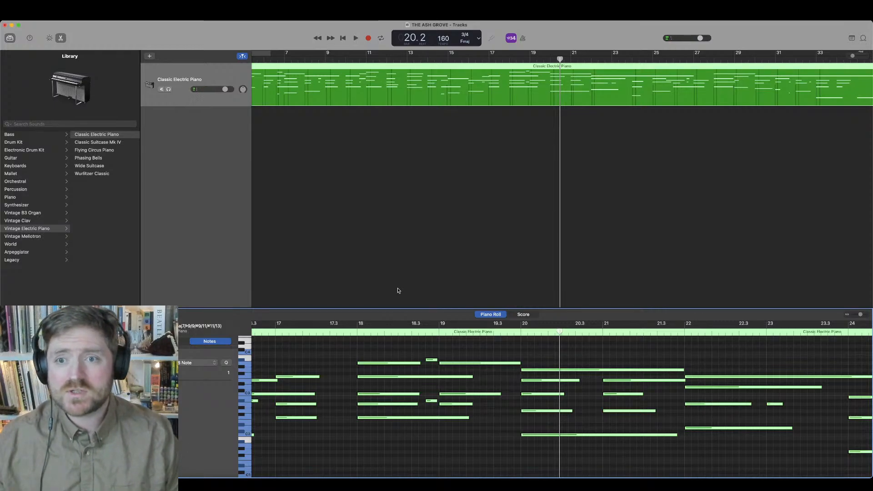
# Step: Try the project in E major and set the key signature back to F major
pyautogui.hscroll(-4, 360, 211)
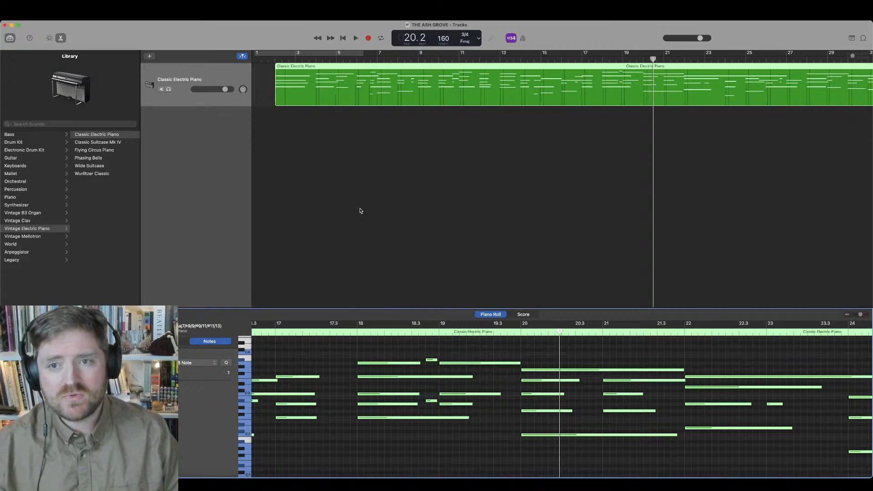
pyautogui.click(469, 42)
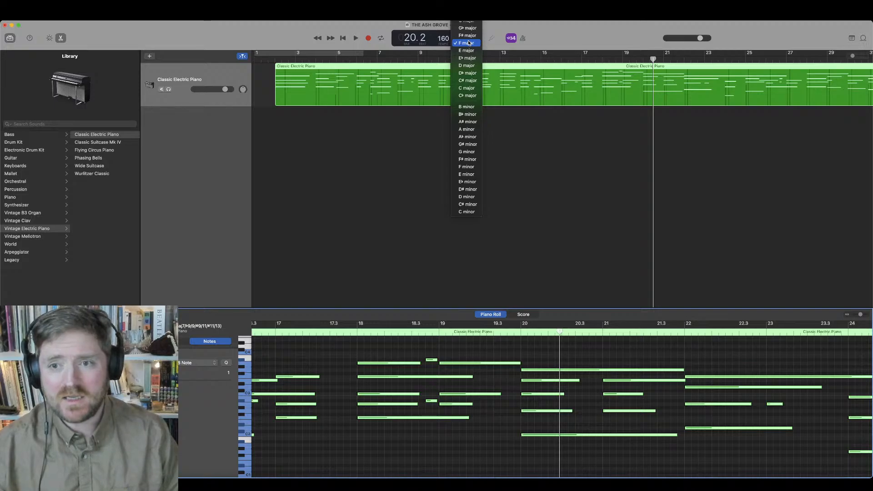
pyautogui.click(468, 50)
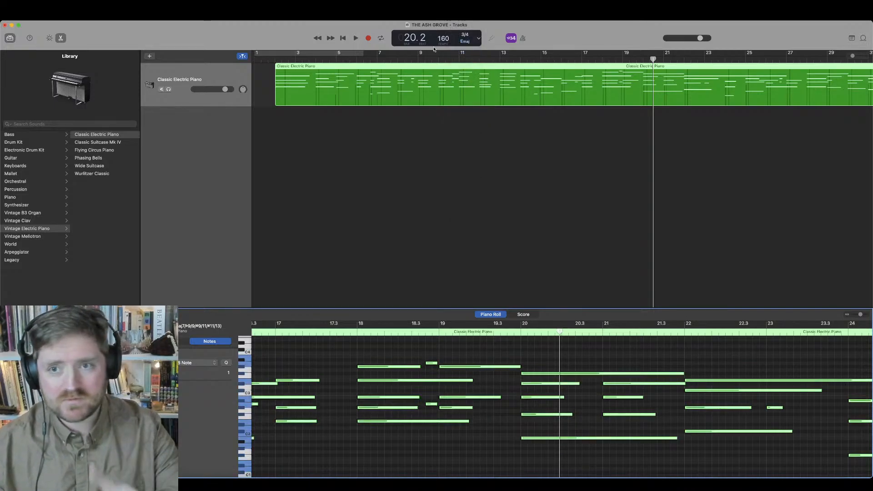
pyautogui.click(472, 43)
pyautogui.click(471, 37)
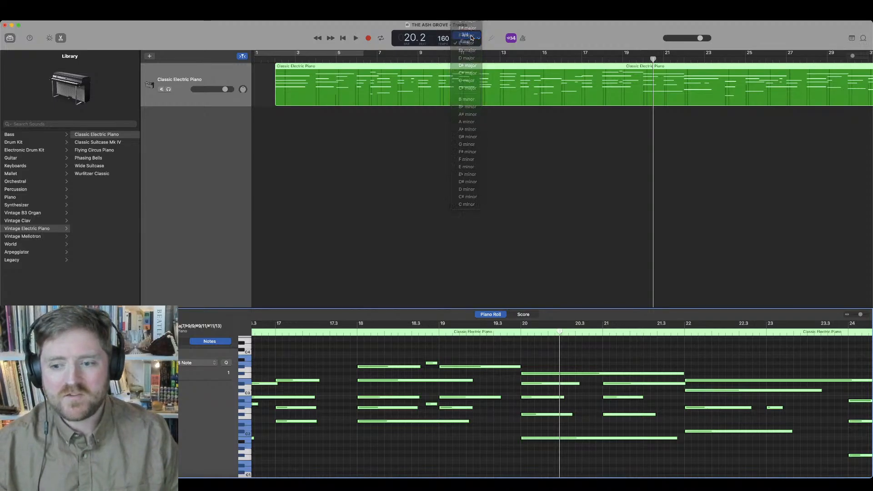
# Step: Try the project in C major while playing it from bar 2, and return the key signature to F major
pyautogui.click(468, 43)
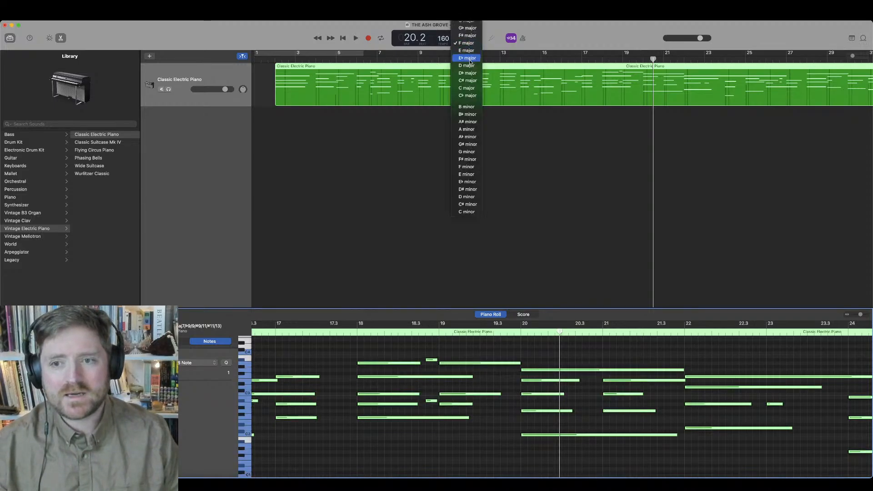
pyautogui.click(468, 88)
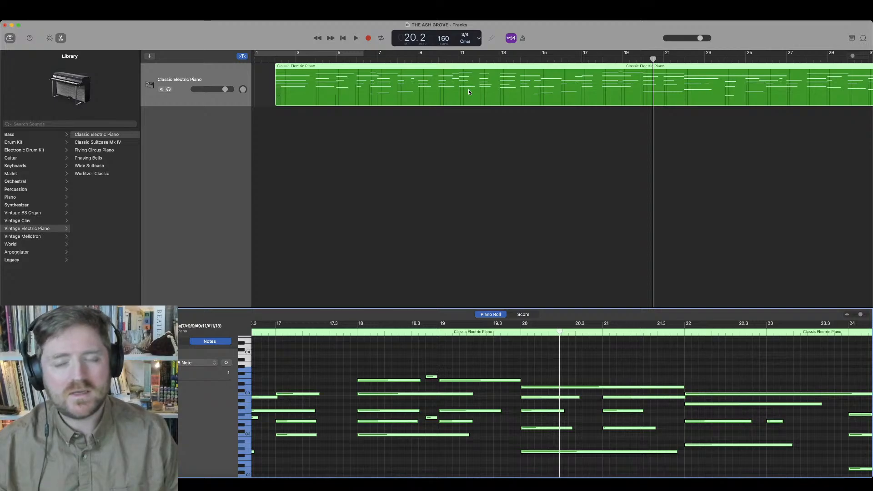
pyautogui.click(278, 57)
pyautogui.press('space')
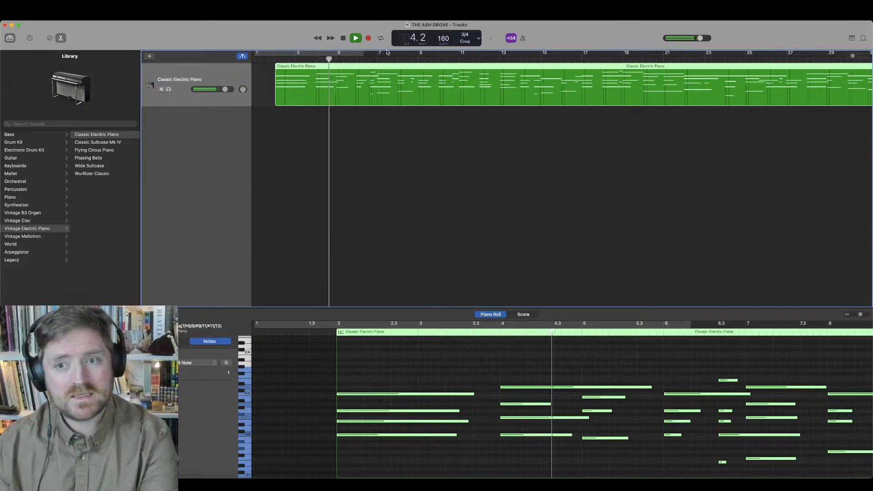
pyautogui.click(467, 39)
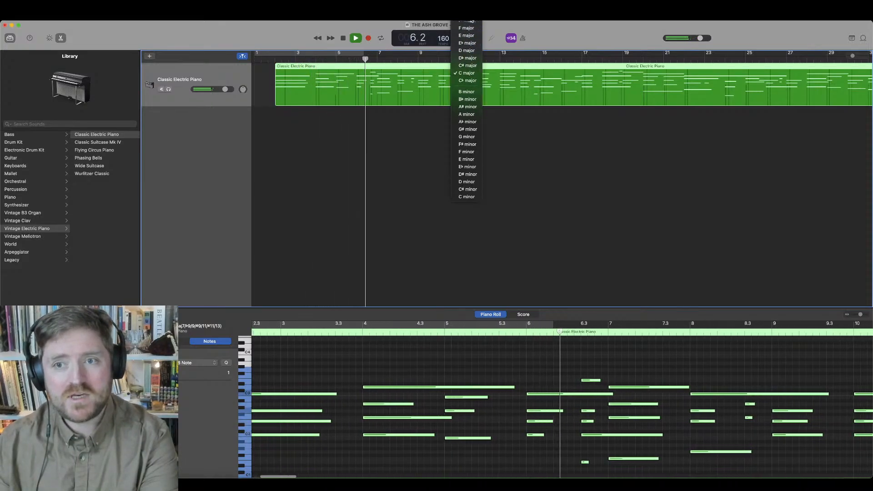
pyautogui.click(469, 27)
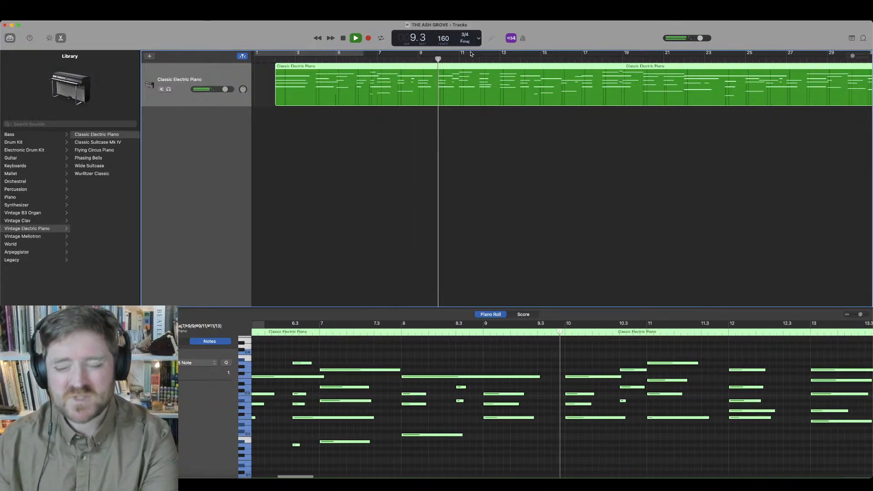
# Step: Stop playback, lower the project tempo to 104 and turn on the metronome
pyautogui.press('space')
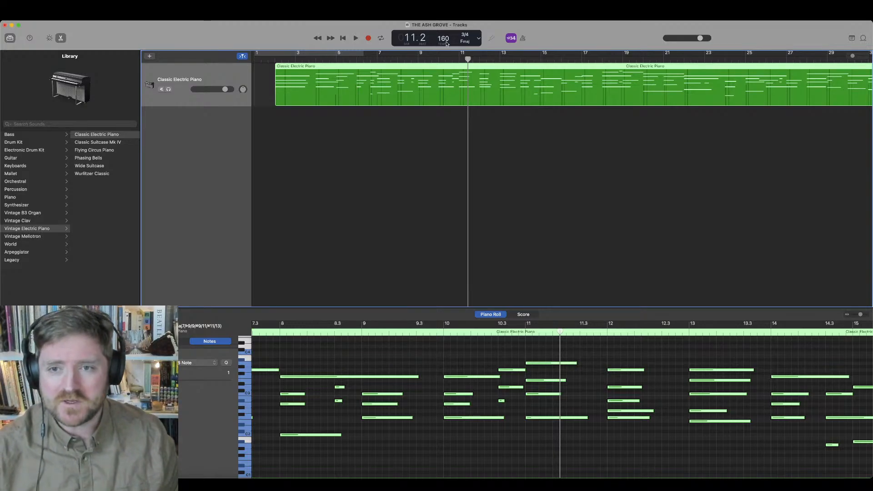
pyautogui.moveTo(445, 41); pyautogui.dragTo(444, 46)
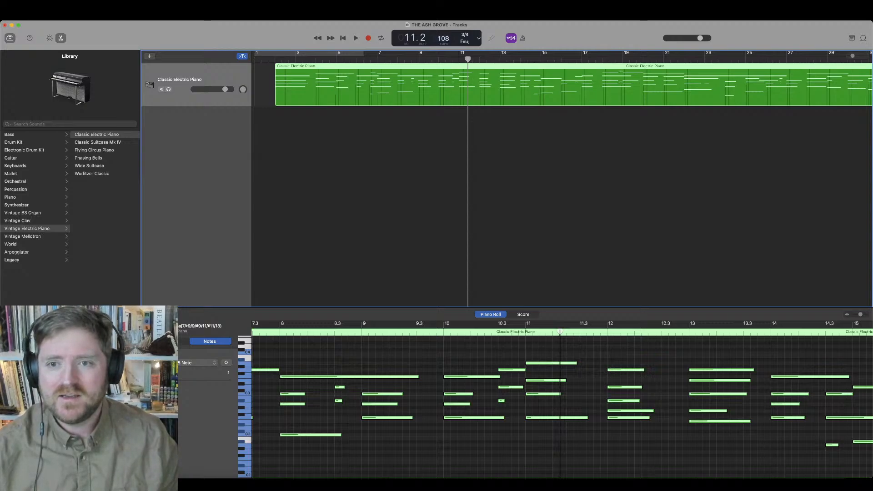
pyautogui.click(524, 38)
# Step: Play the piano part from the beginning with the metronome and set the tempo to 110
pyautogui.click(343, 38)
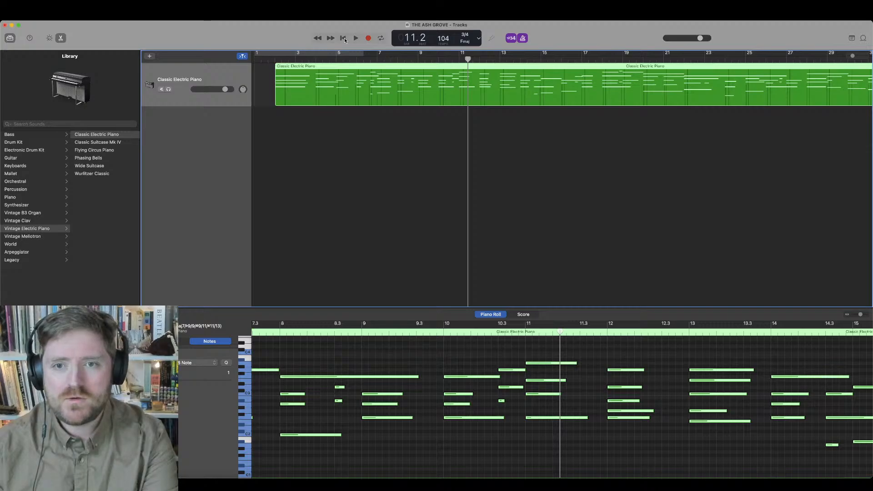
pyautogui.click(359, 40)
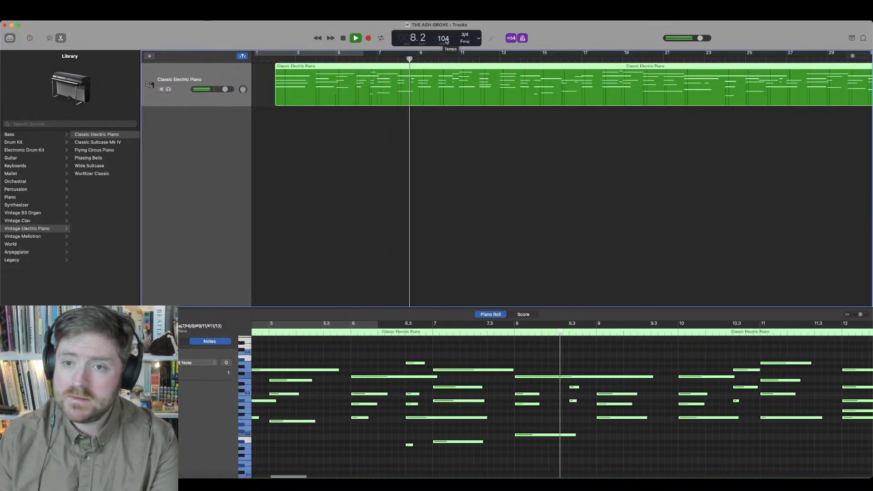
pyautogui.press('space')
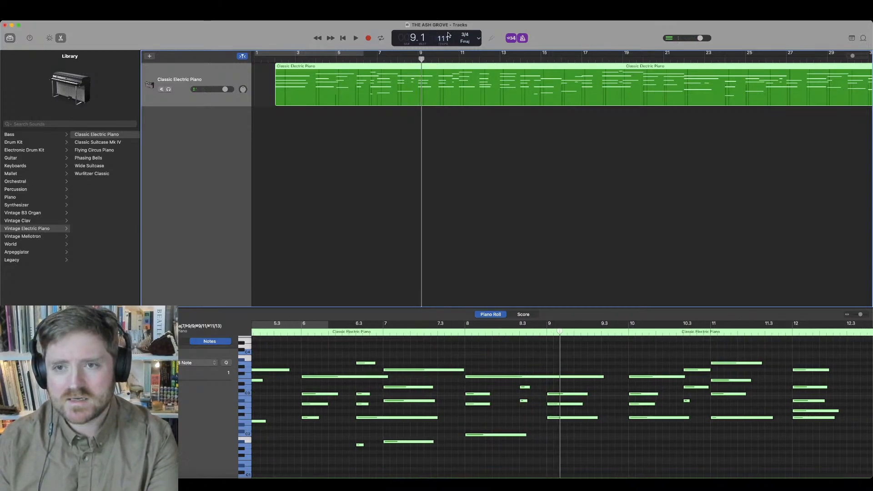
pyautogui.moveTo(443, 38); pyautogui.dragTo(443, 40)
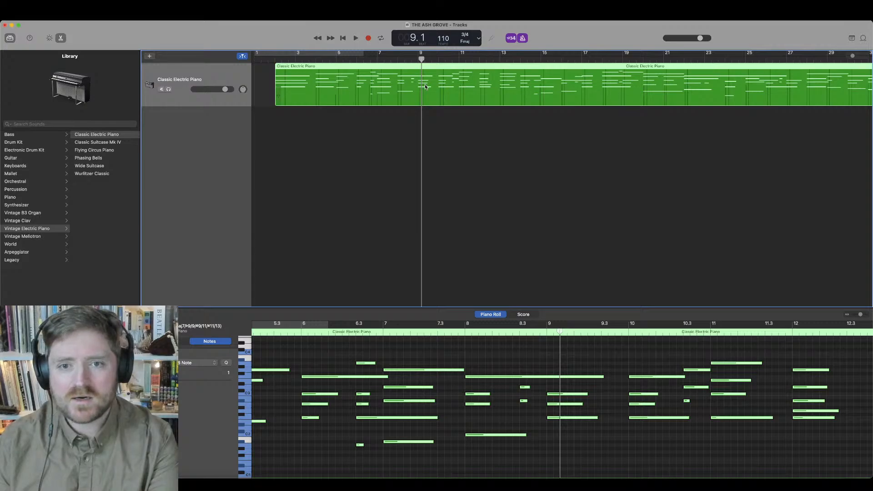
# Step: Move the piano region to start at bar 5 and create a second Classic Electric Piano track with duplicate settings
pyautogui.moveTo(426, 85); pyautogui.dragTo(488, 87)
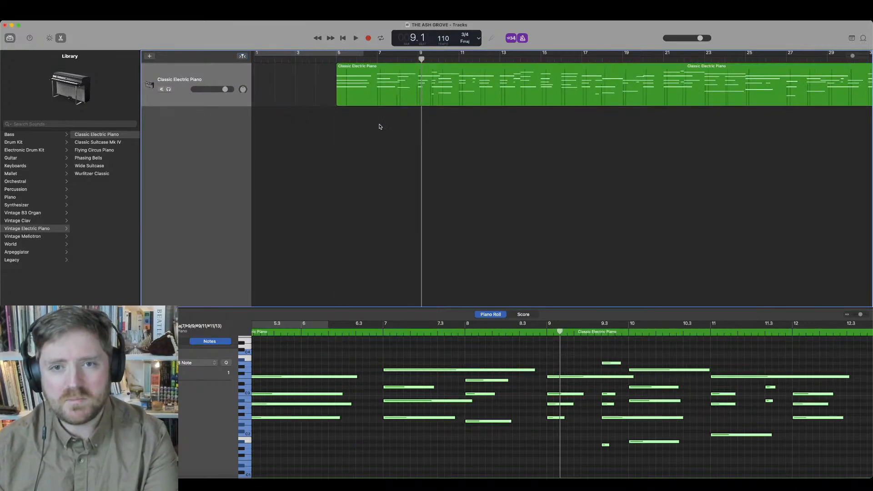
pyautogui.click(221, 70)
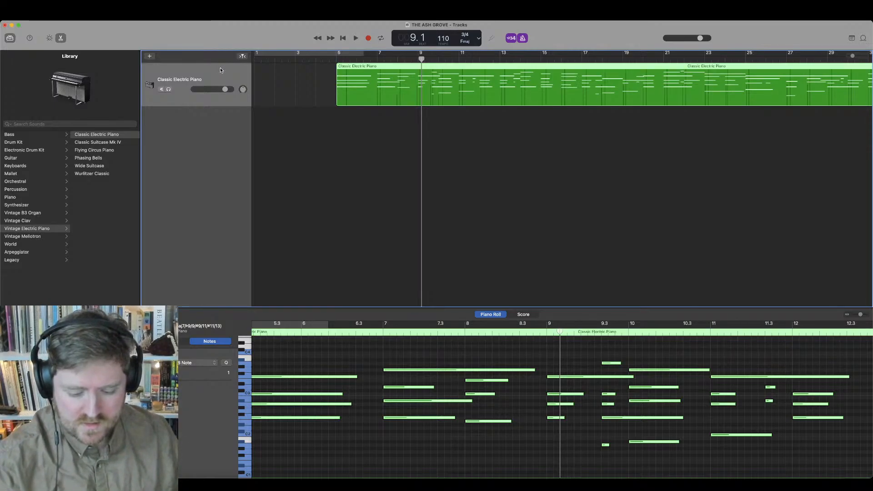
pyautogui.press('super+d')
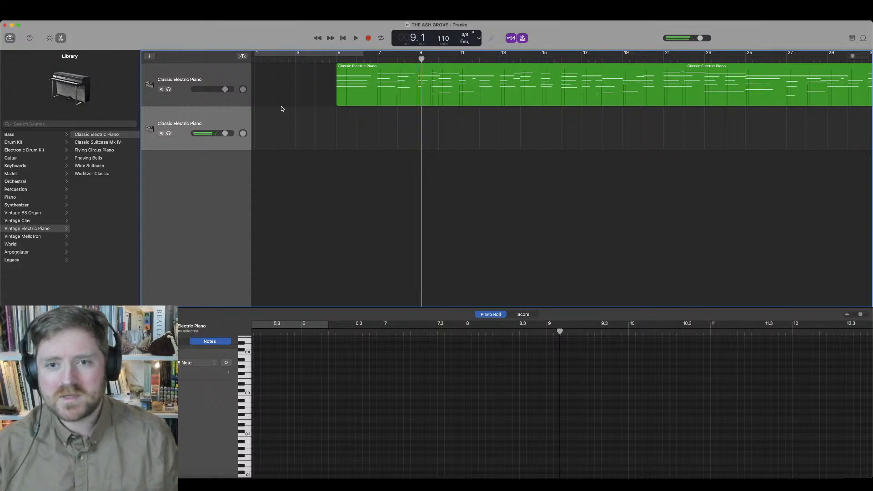
# Step: Place the playhead at bar 5, raise the master volume slightly and adjust the panning of the piano tracks
pyautogui.click(336, 58)
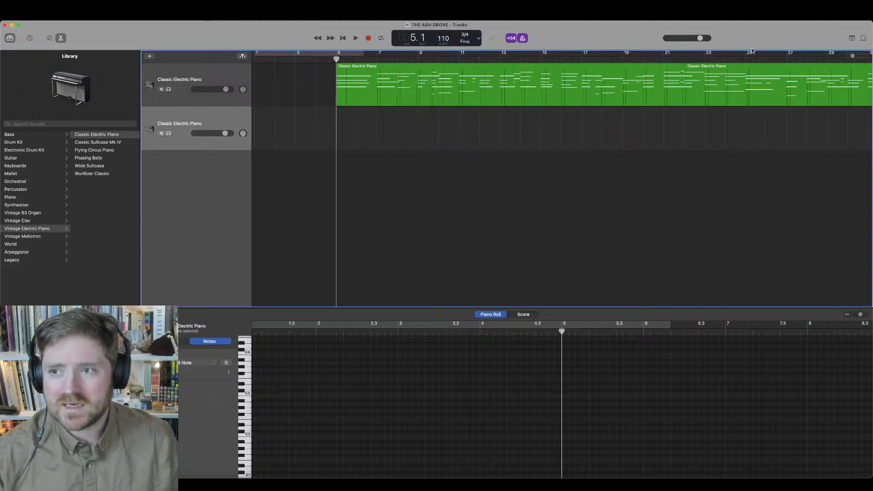
pyautogui.moveTo(701, 40); pyautogui.dragTo(702, 40)
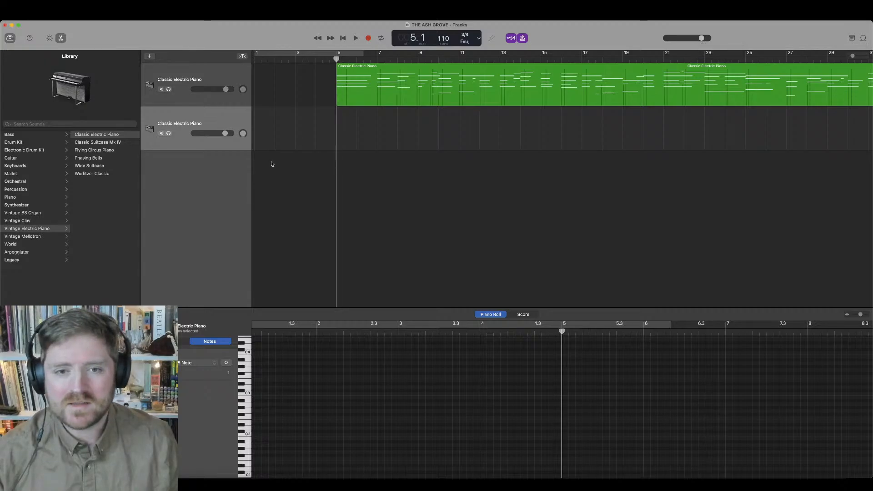
pyautogui.click(227, 136)
pyautogui.moveTo(243, 89); pyautogui.dragTo(243, 86)
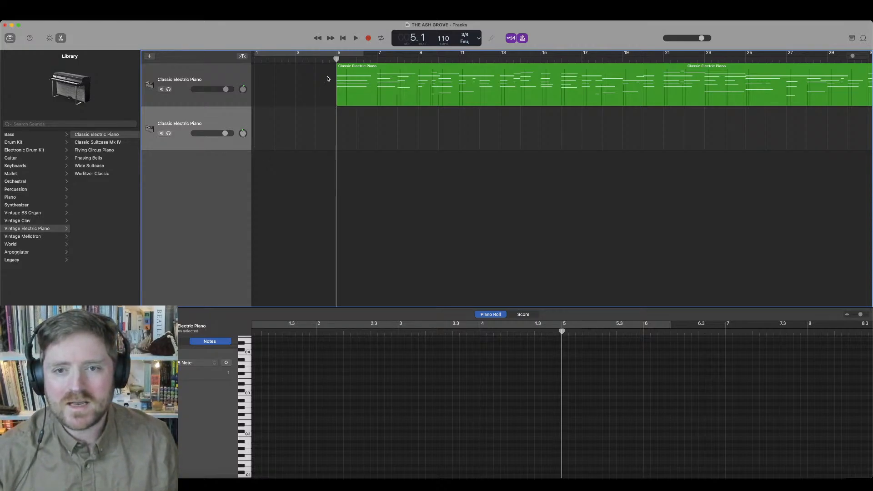
# Step: Record a second piano part on the new track from bar 5 to bar 83 and extend its region to bar 85
pyautogui.click(369, 39)
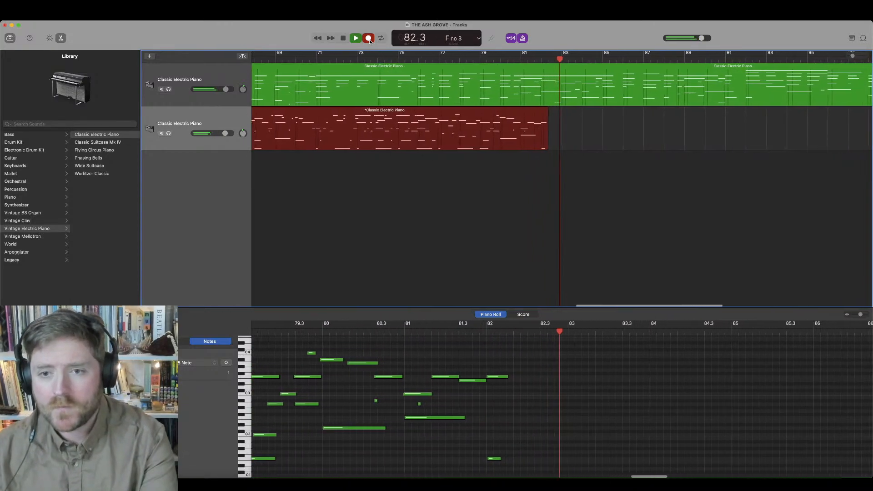
pyautogui.press('space')
pyautogui.moveTo(575, 148); pyautogui.dragTo(713, 148)
# Step: Listen to the new recording from about bar 55 and about bar 71, and trim its region to end at bar 71
pyautogui.hscroll(-6, 364, 82)
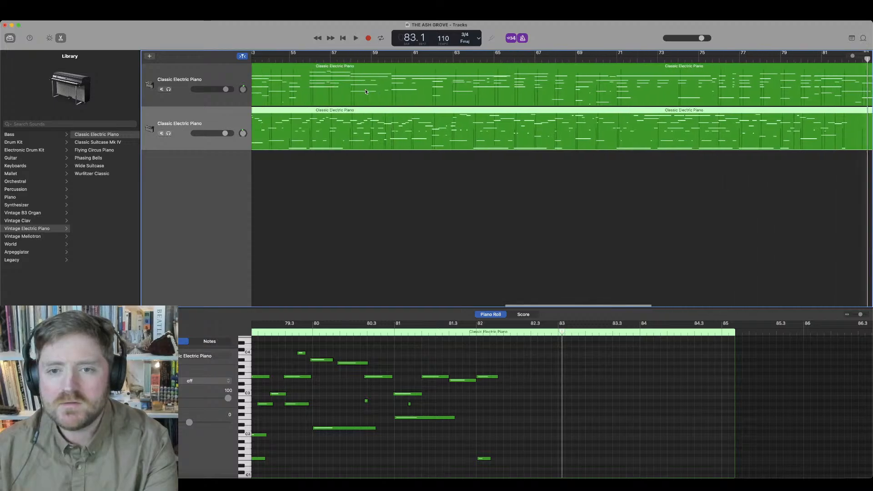
pyautogui.click(325, 59)
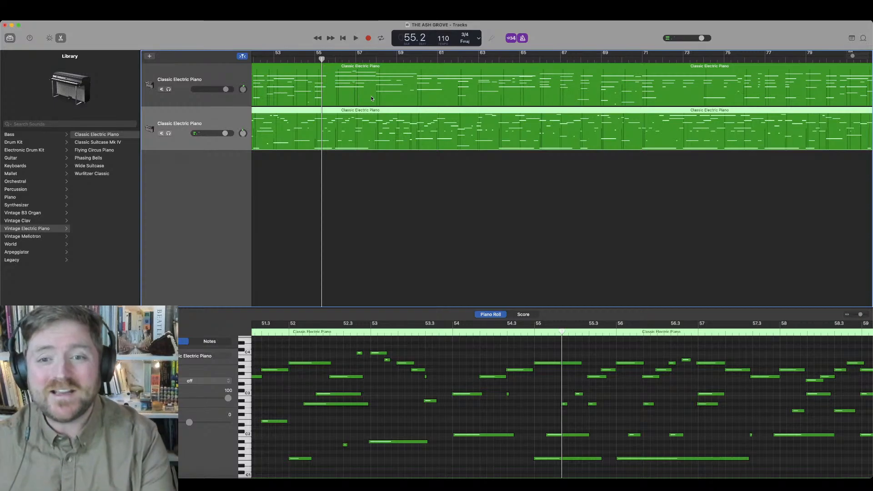
pyautogui.press('space')
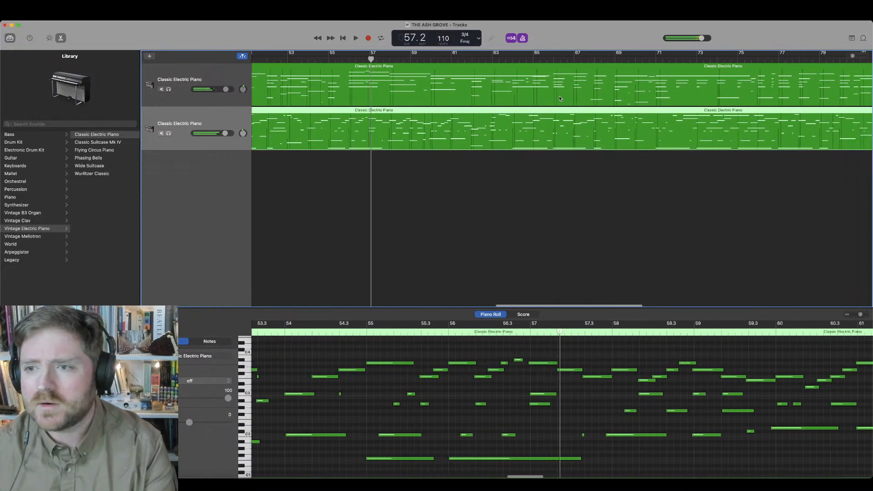
pyautogui.press('space')
pyautogui.click(607, 60)
pyautogui.press('space')
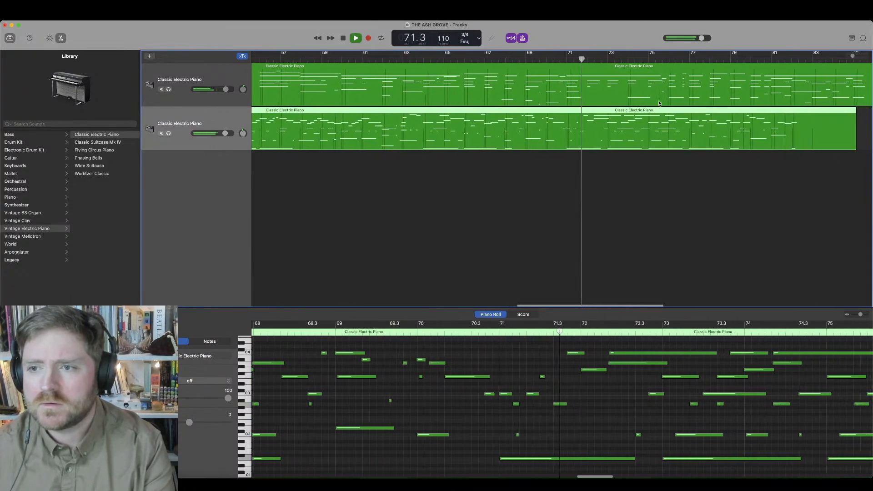
pyautogui.press('space')
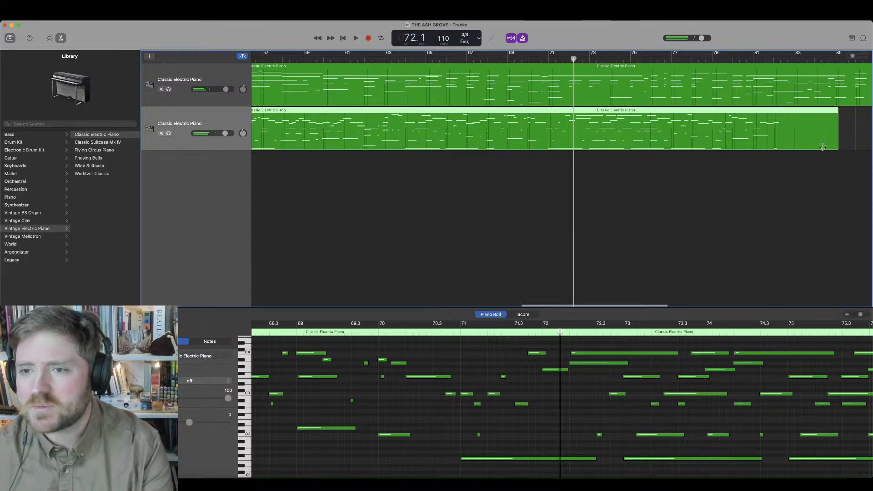
pyautogui.moveTo(835, 146); pyautogui.dragTo(547, 143)
# Step: Try recording a replacement take on the second track from about bar 70 to bar 83, and undo that take
pyautogui.click(524, 60)
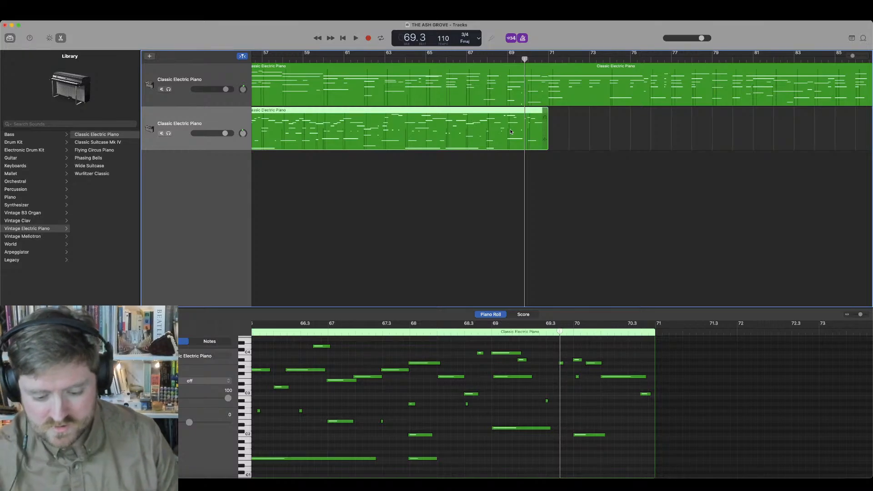
pyautogui.press('space')
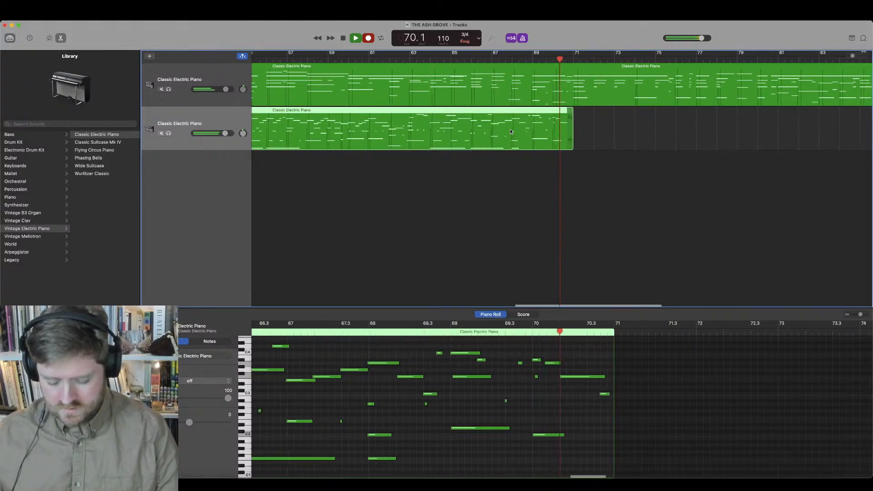
pyautogui.press('r')
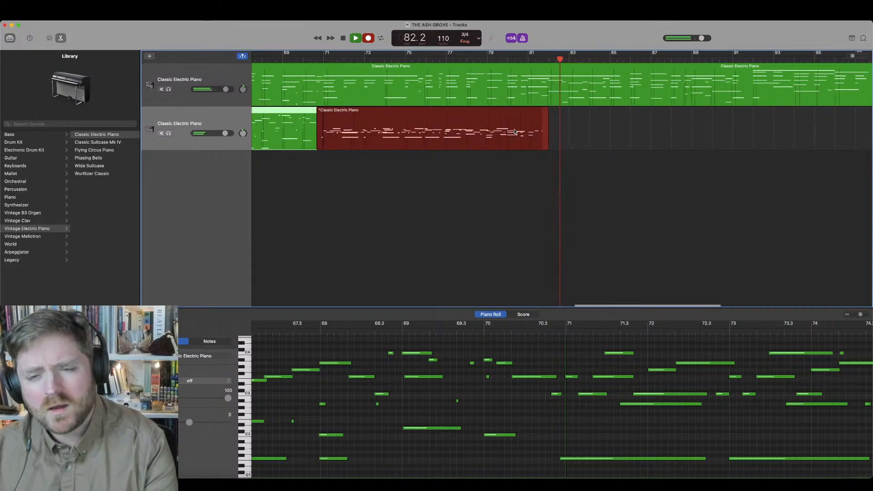
pyautogui.press('space')
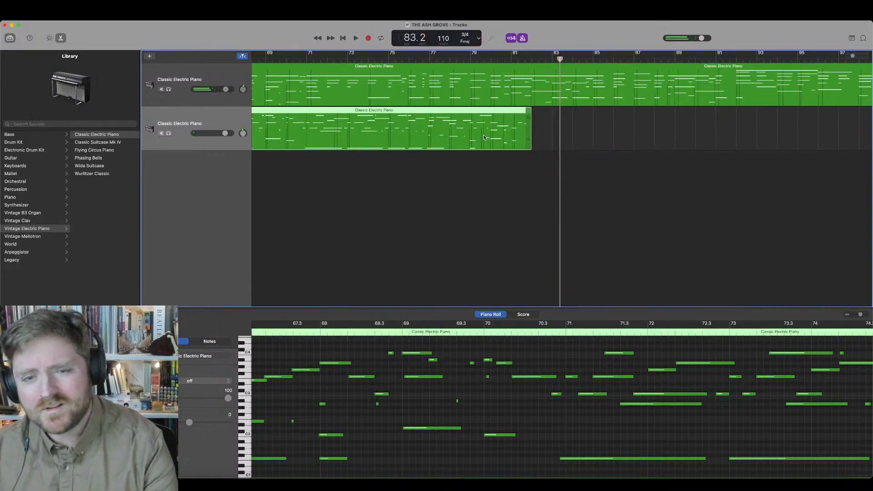
pyautogui.press('super+z')
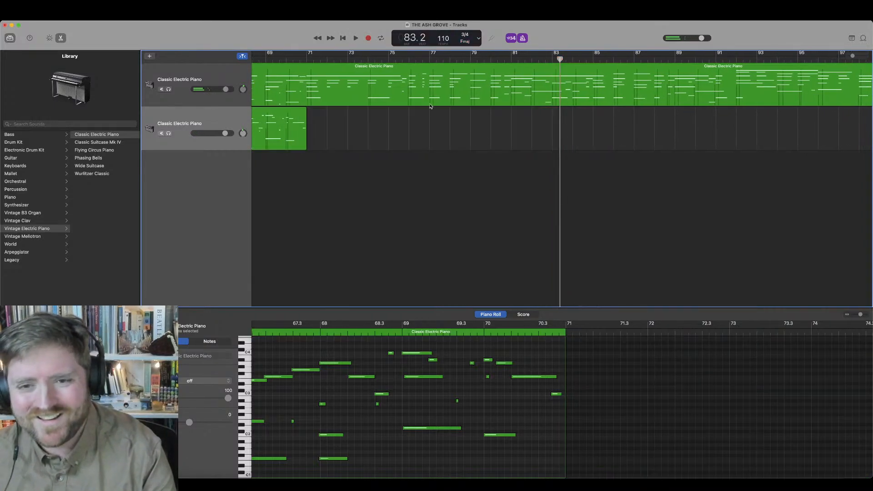
# Step: Listen to the piano accompaniment from about bar 69 to bar 85
pyautogui.click(267, 59)
pyautogui.press('space')
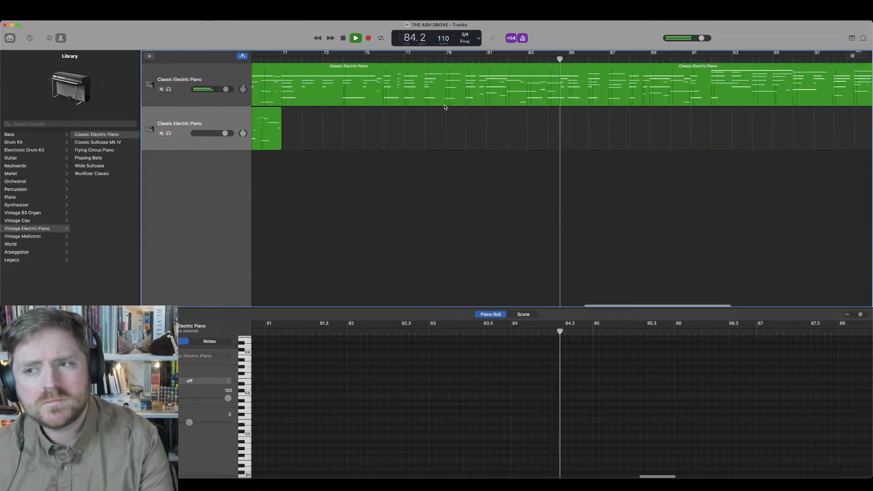
pyautogui.press('space')
# Step: Continue recording the second piano part from just before bar 71 to bar 111
pyautogui.hscroll(-3, 336, 92)
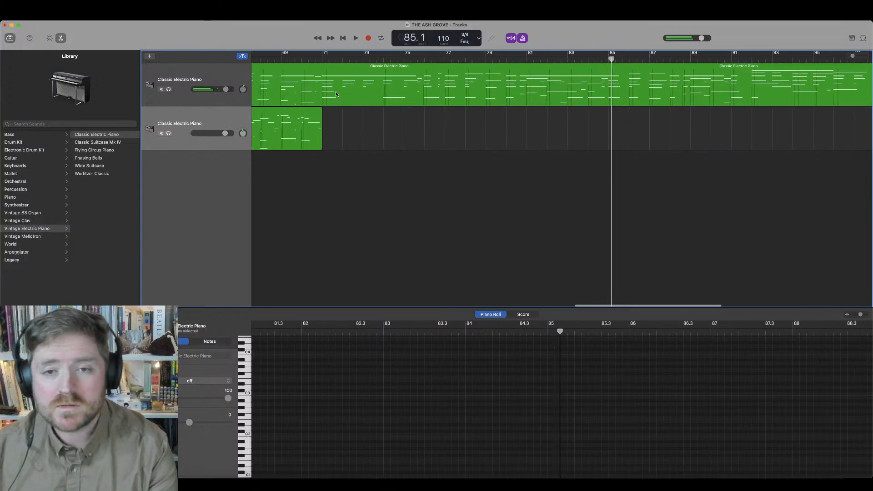
pyautogui.click(321, 58)
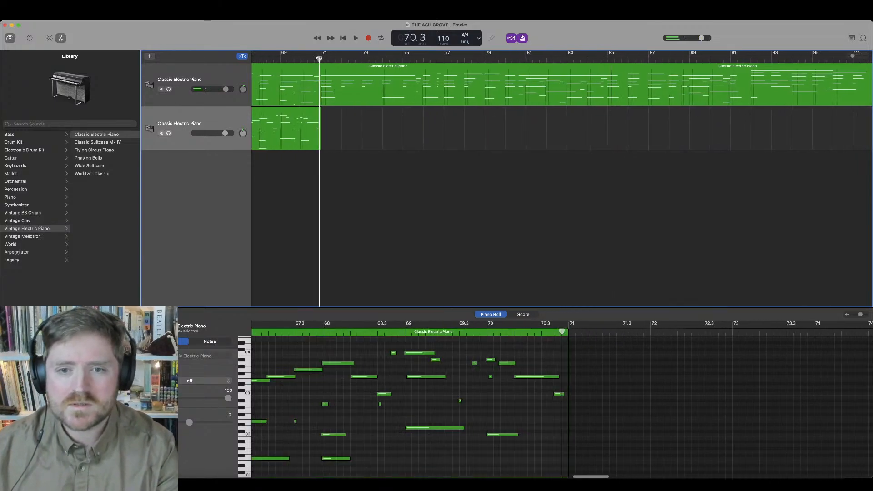
pyautogui.click(369, 38)
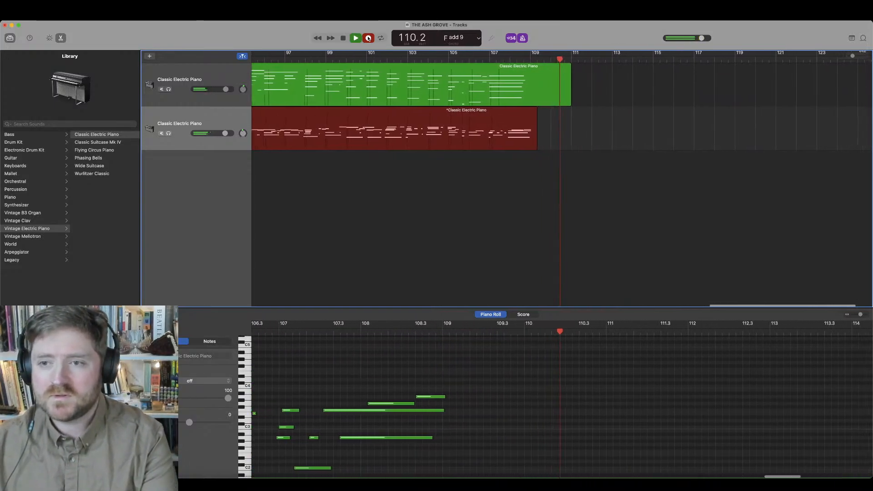
pyautogui.click(368, 38)
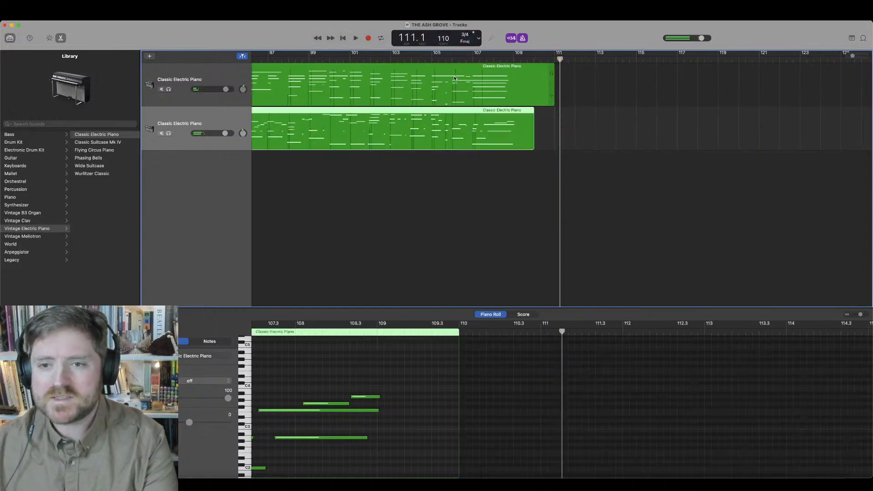
# Step: Show the tempo track and add tempo points of 110 at about bar 104 and bar 109
pyautogui.click(90, 16)
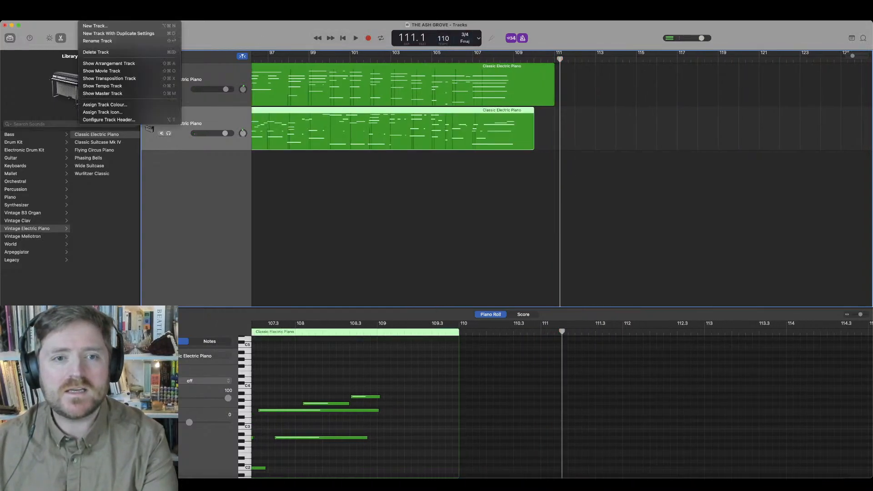
pyautogui.click(104, 86)
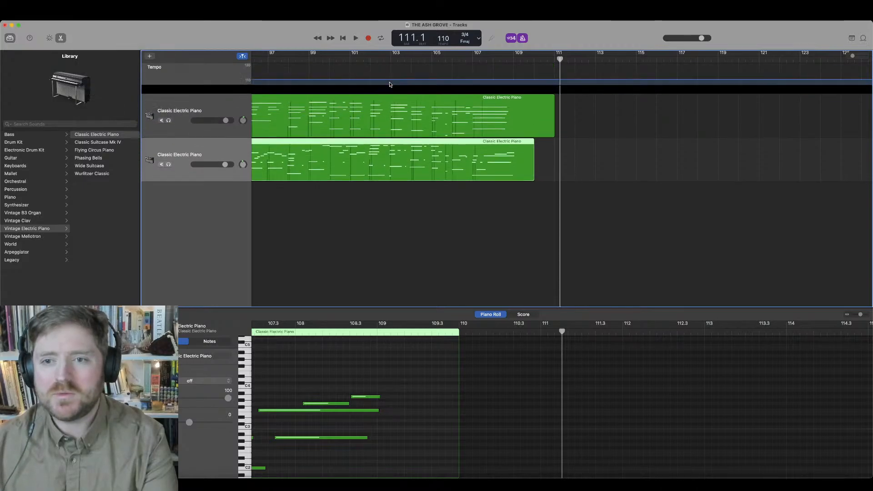
pyautogui.click(415, 83)
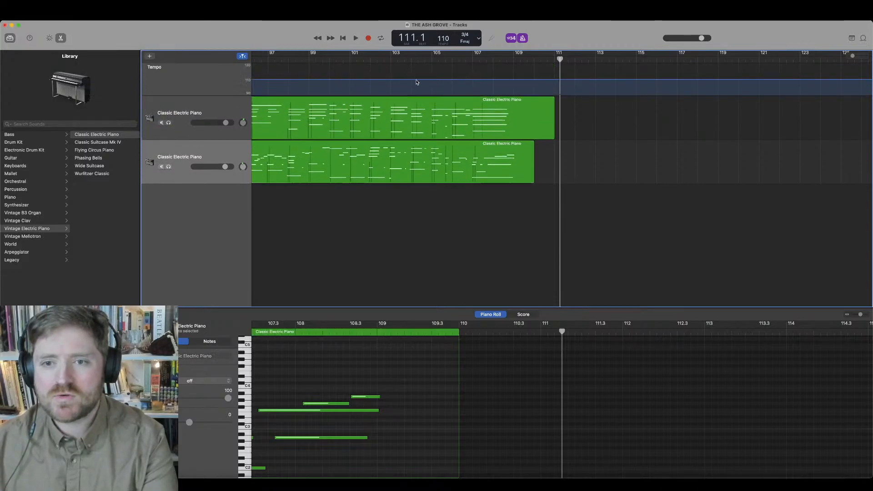
pyautogui.click(515, 82)
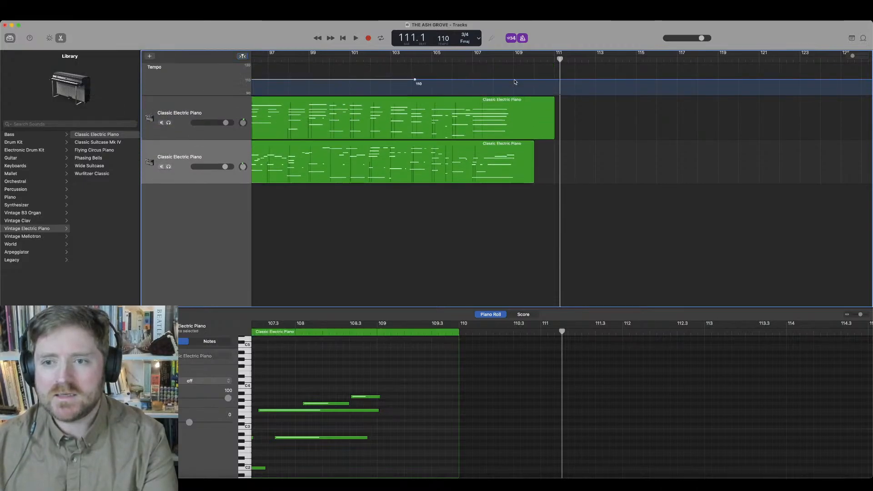
pyautogui.click(515, 82)
pyautogui.click(515, 87)
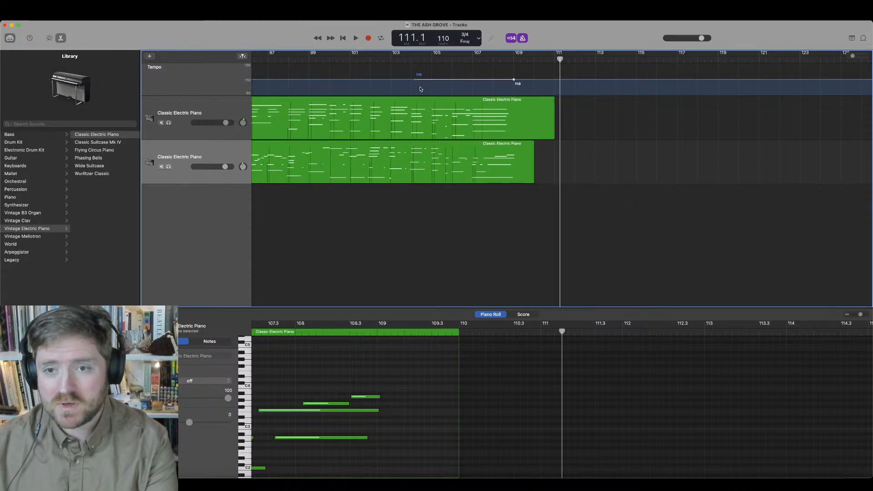
# Step: Lower the tempo point at bar 109 to 87 and shape a gradual slowdown from the point at bar 104
pyautogui.moveTo(514, 81); pyautogui.dragTo(516, 92)
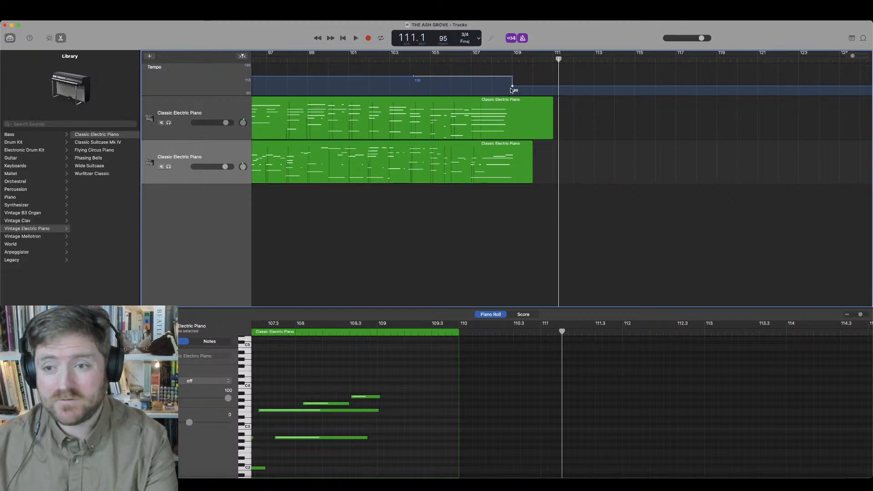
pyautogui.moveTo(513, 87); pyautogui.dragTo(438, 76)
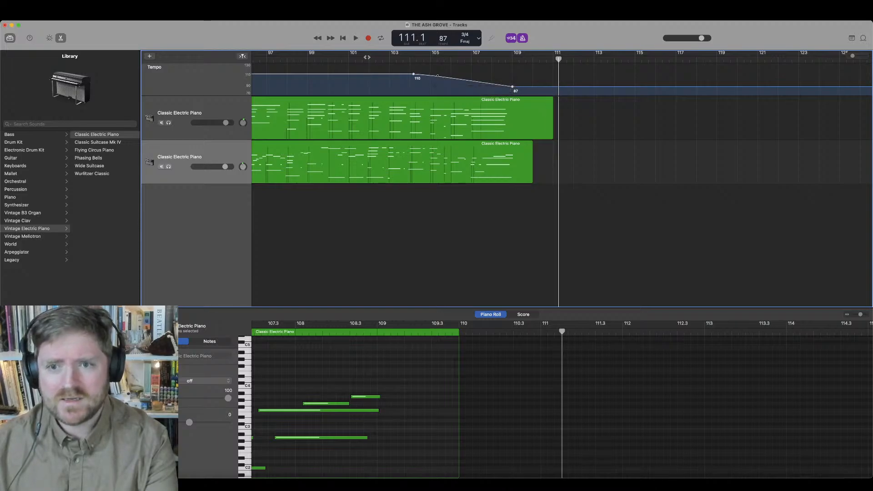
# Step: Play back the ending and move the slowdown earlier, with tempo 110 at about bar 103 and 87 at bar 106
pyautogui.click(377, 57)
pyautogui.press('space')
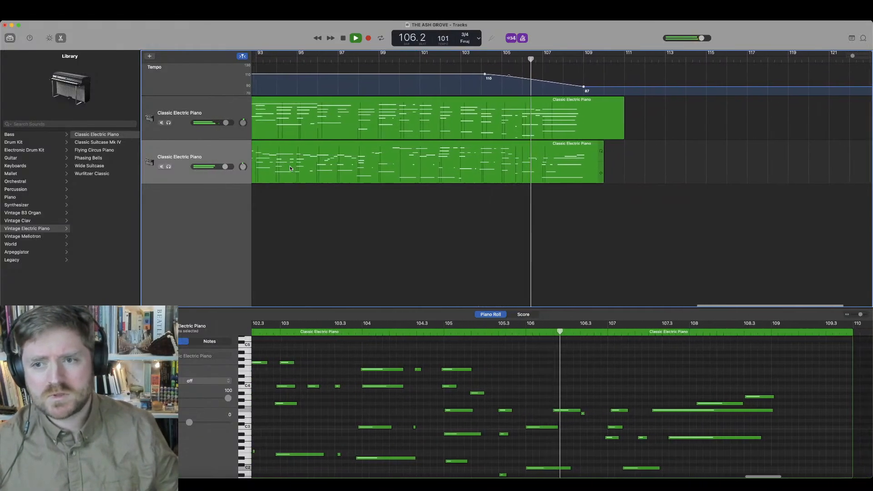
pyautogui.press('space')
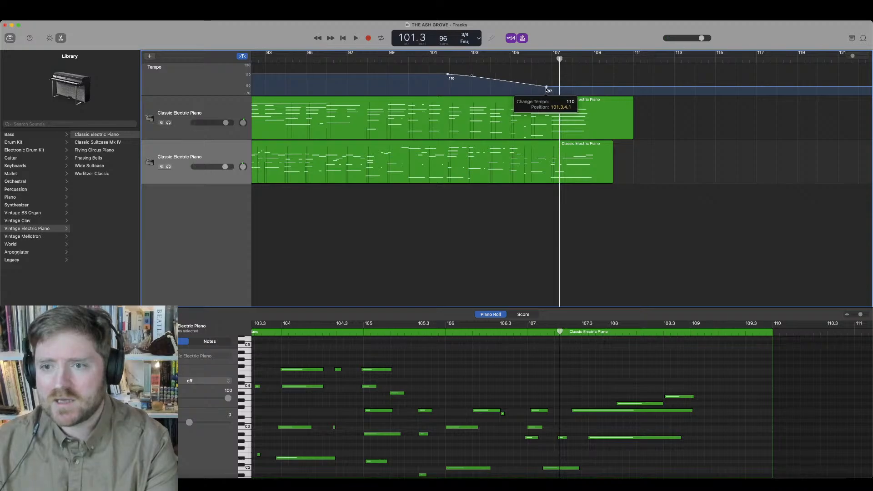
pyautogui.moveTo(567, 92); pyautogui.dragTo(549, 86)
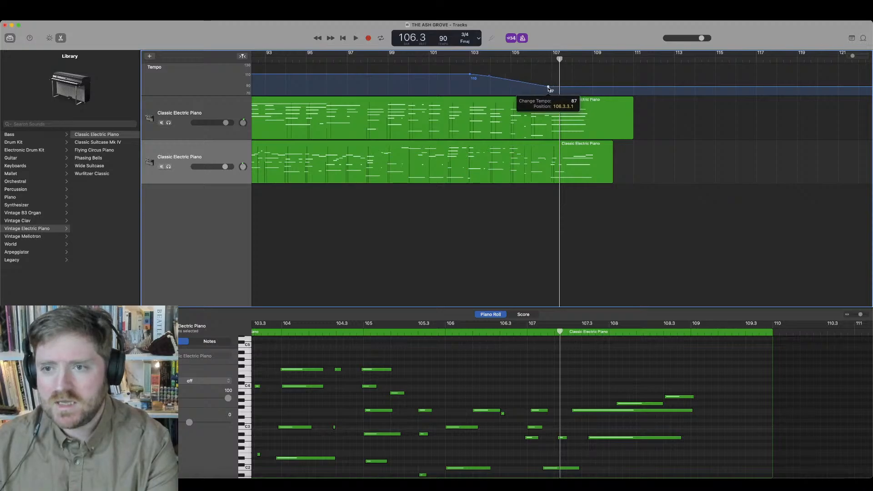
# Step: Play back the ending from about bar 103 and add a further tempo drop to 74 at bar 107
pyautogui.click(470, 59)
pyautogui.press('space')
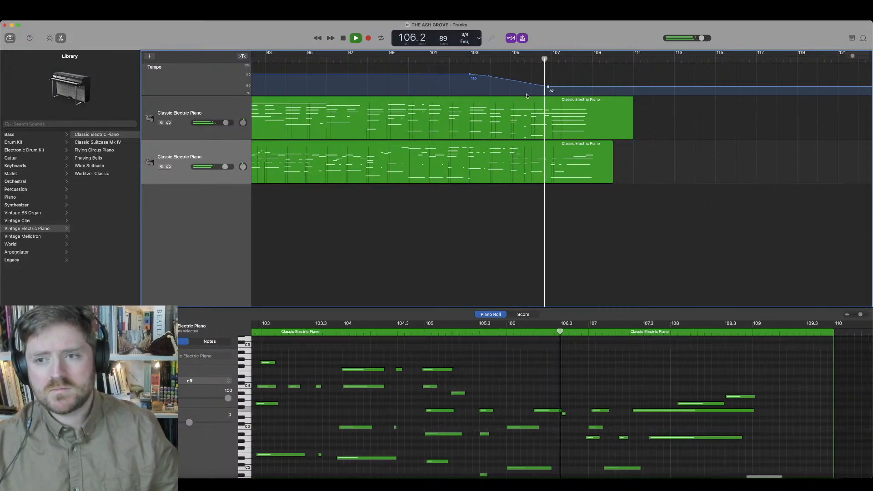
pyautogui.press('space')
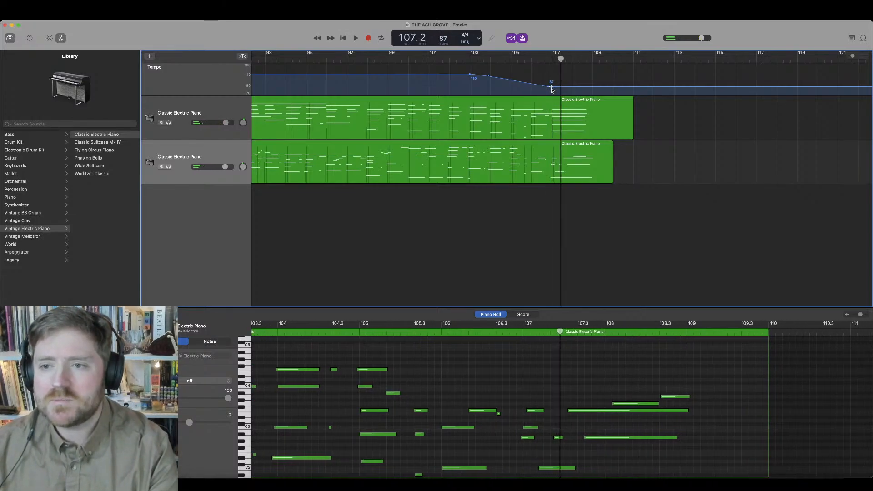
pyautogui.moveTo(552, 89); pyautogui.dragTo(552, 85)
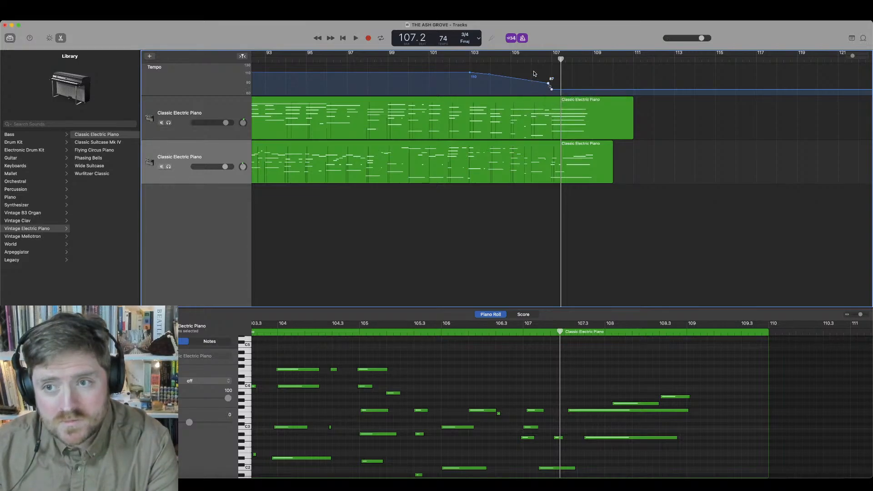
# Step: Lower the last two tempo points to 70 just before bar 107 and 40 at bar 107, playing back the ending between changes
pyautogui.press('space')
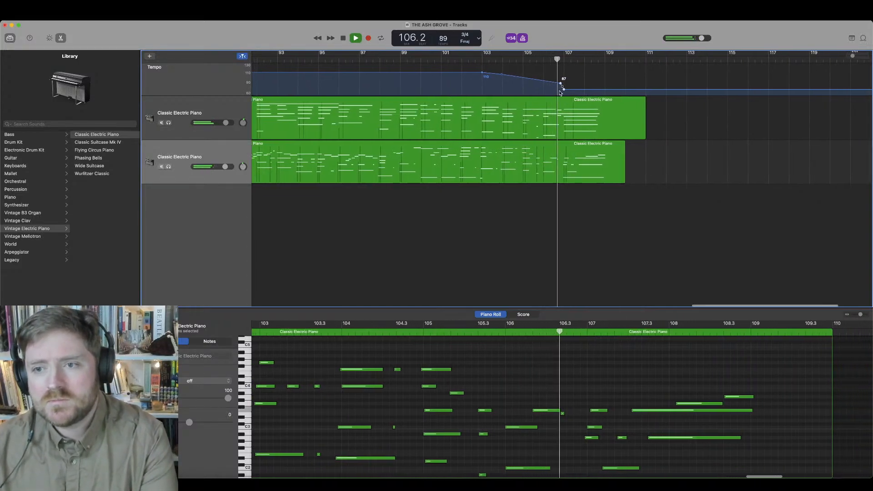
pyautogui.press('space')
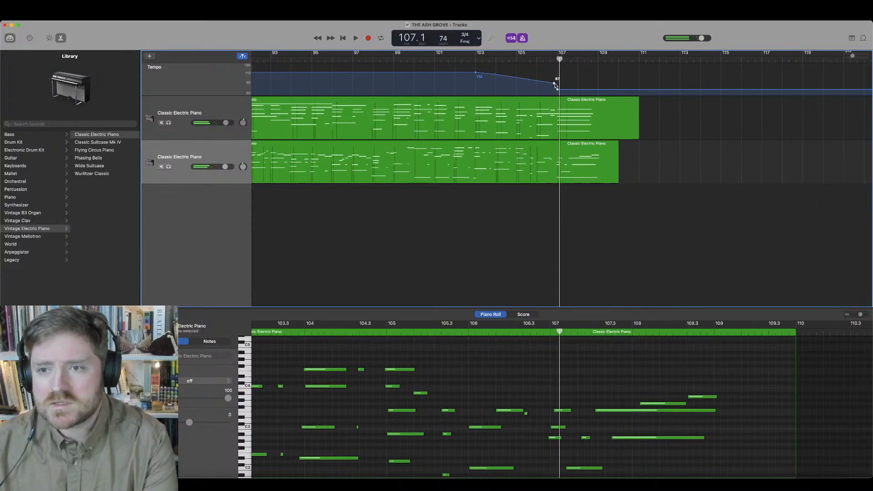
pyautogui.moveTo(555, 88); pyautogui.dragTo(555, 93)
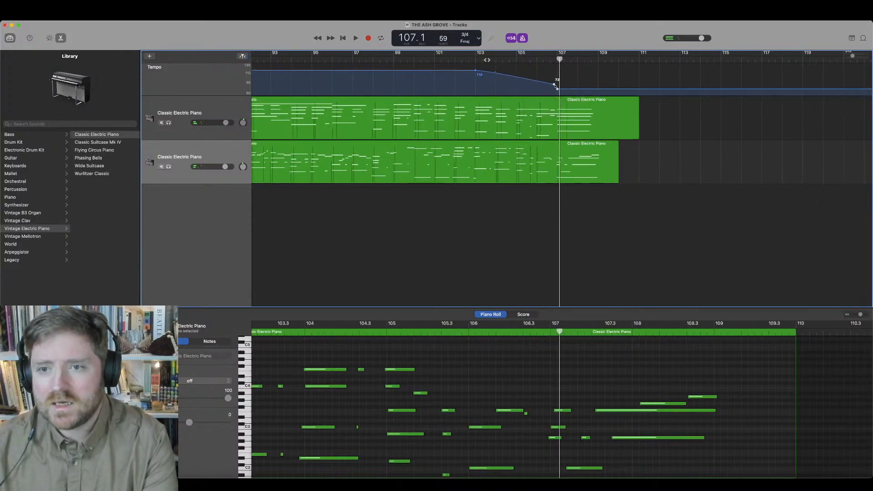
pyautogui.click(496, 59)
pyautogui.press('space')
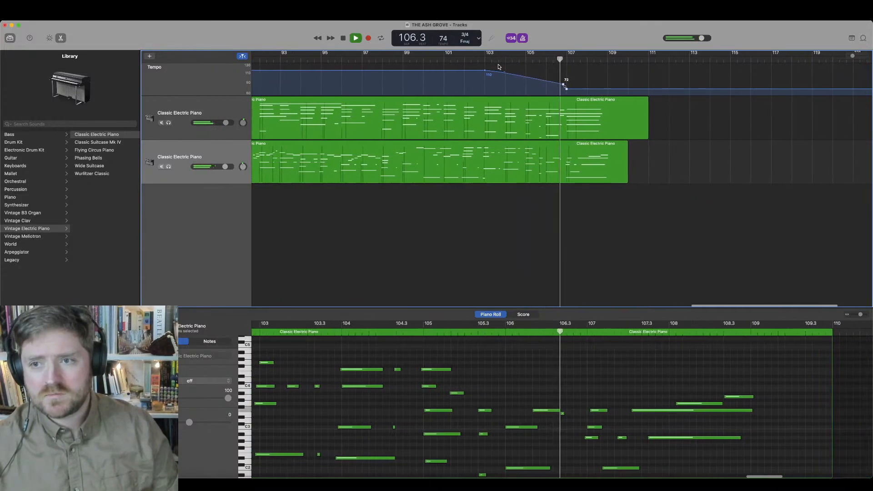
pyautogui.press('space')
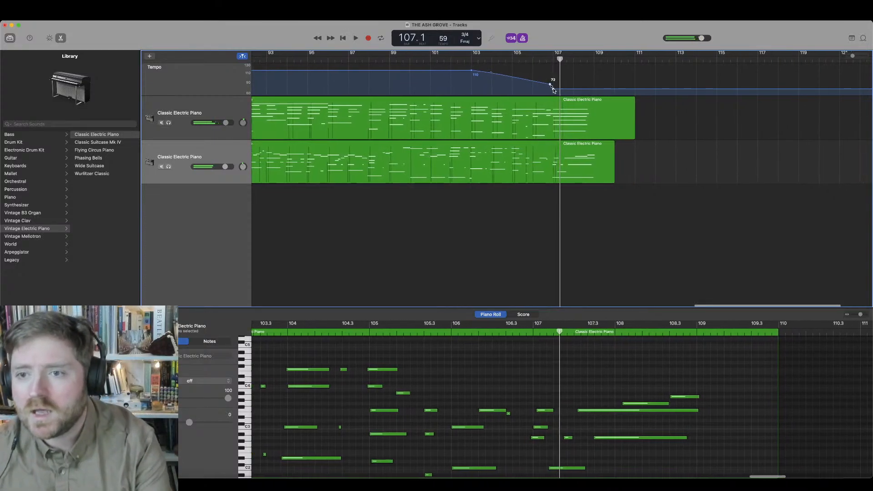
pyautogui.moveTo(554, 91)
pyautogui.mouseDown()
pyautogui.moveTo(547, 85)
pyautogui.moveTo(554, 103)
pyautogui.mouseUp()
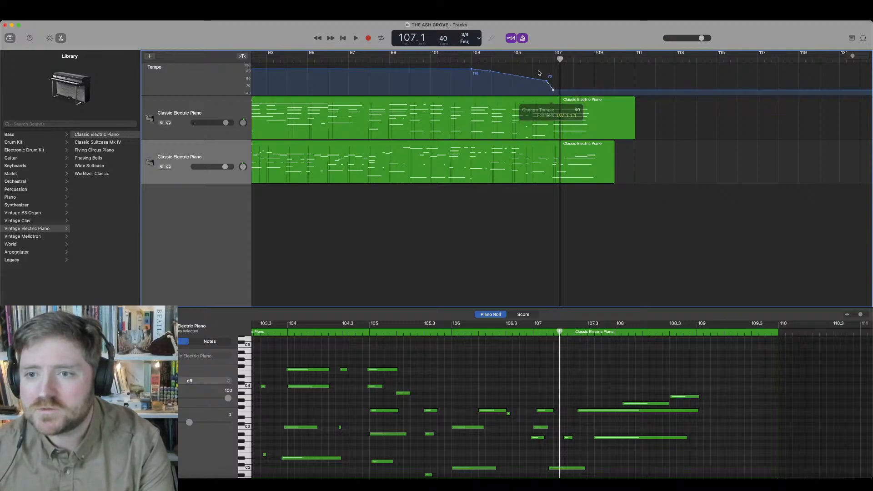
pyautogui.press('space')
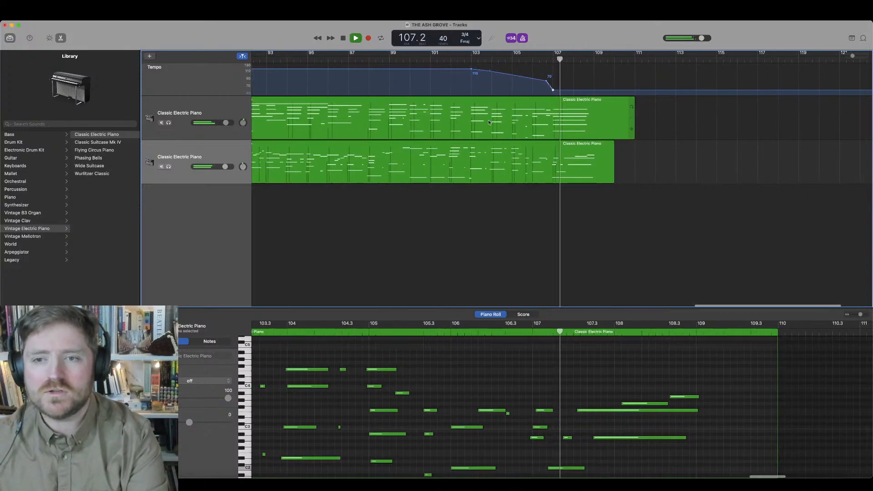
pyautogui.press('space')
# Step: Return to the start of the project, search the sound library for "harp" and assign the Harp sound to the second piano track
pyautogui.click(343, 39)
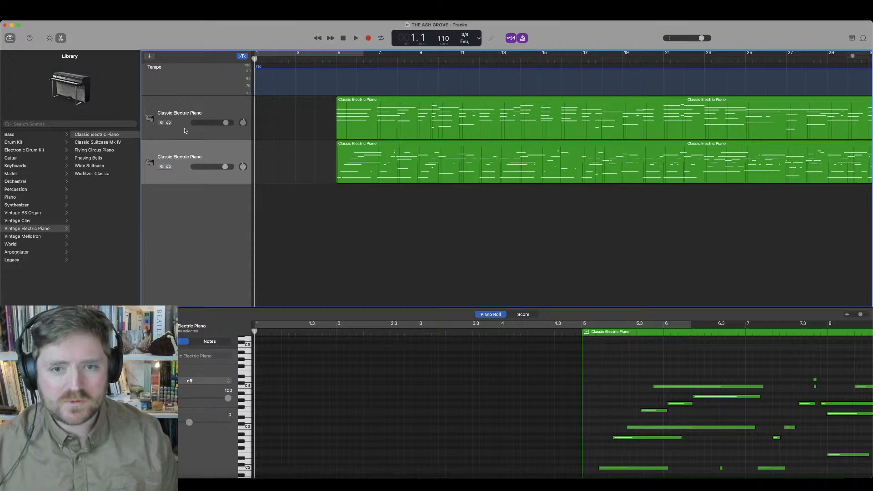
pyautogui.click(225, 149)
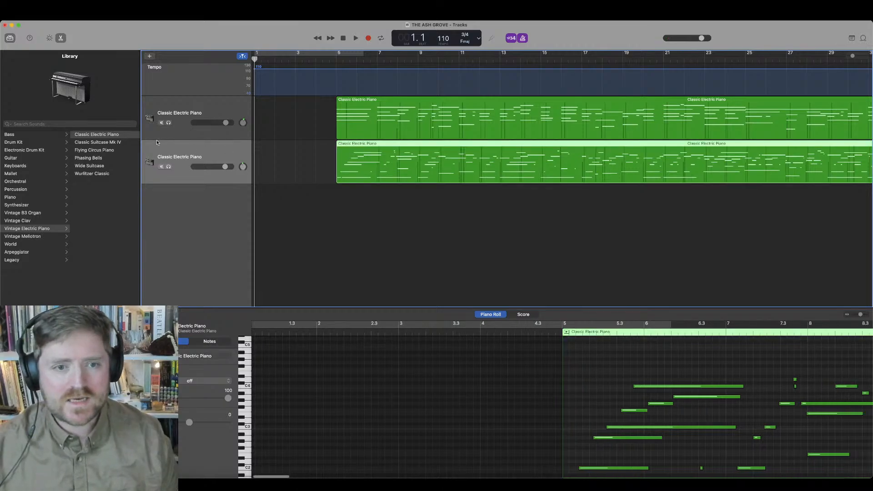
pyautogui.click(108, 124)
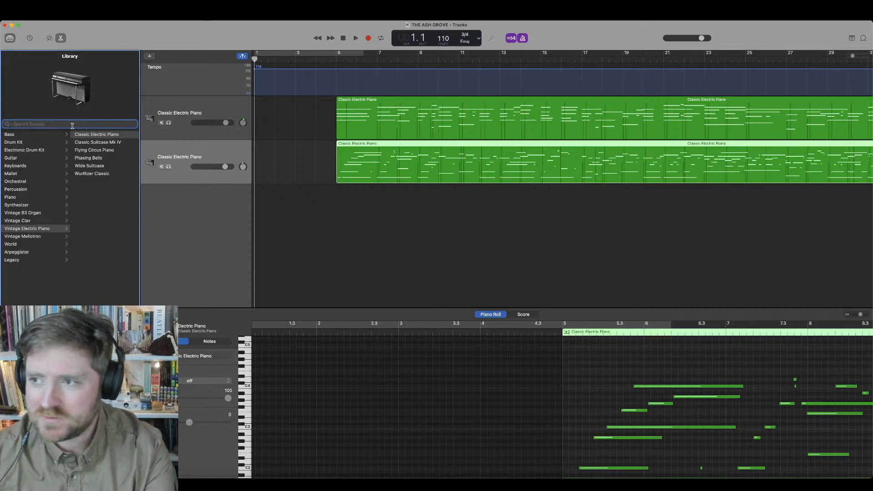
pyautogui.write('harp')
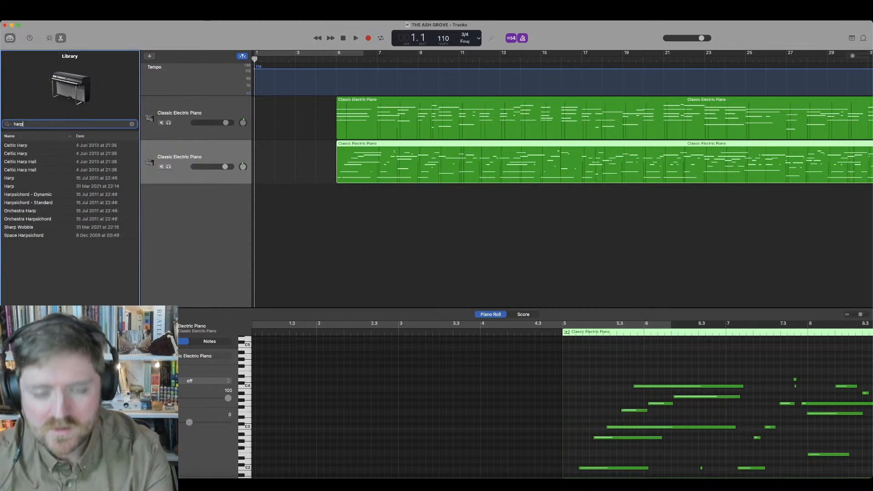
pyautogui.click(57, 181)
# Step: Show the Smart Controls and the master track, and select the master track
pyautogui.press('b')
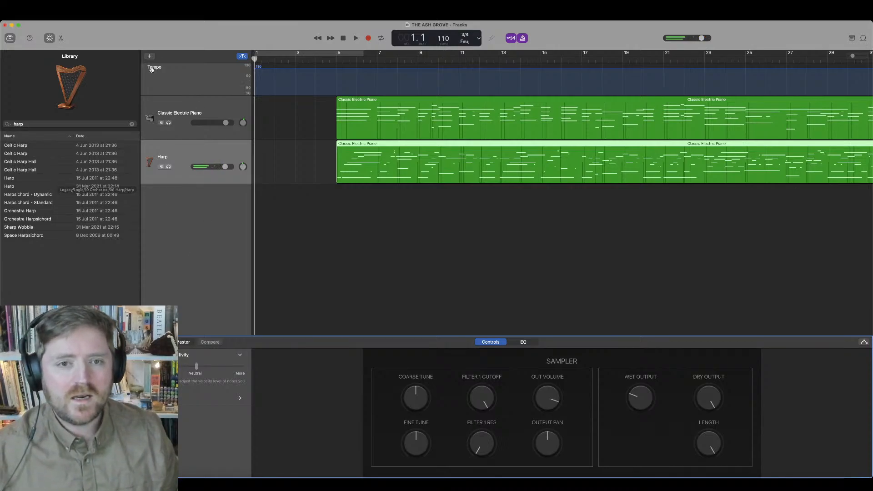
pyautogui.click(89, 15)
pyautogui.click(119, 95)
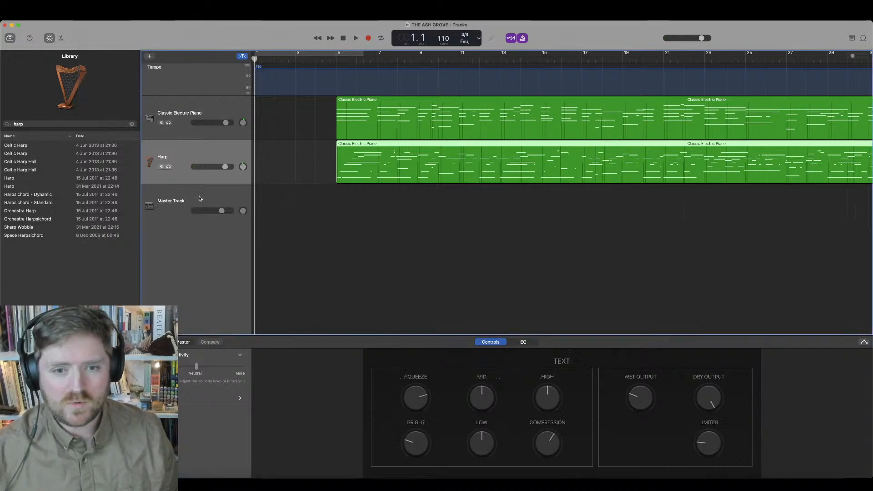
pyautogui.click(195, 220)
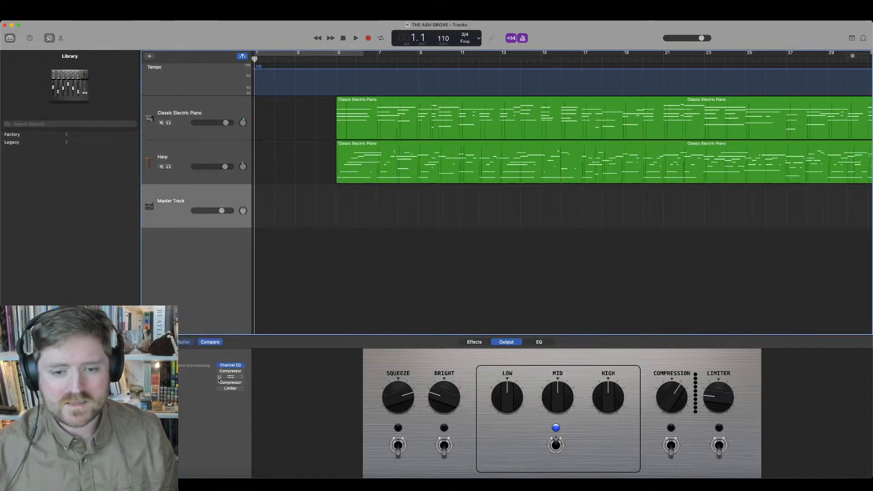
# Step: Add a Space Designer reverb to the master track's output and load its QUARANTINE CHOIR HALL preset
pyautogui.click(242, 373)
pyautogui.click(242, 342)
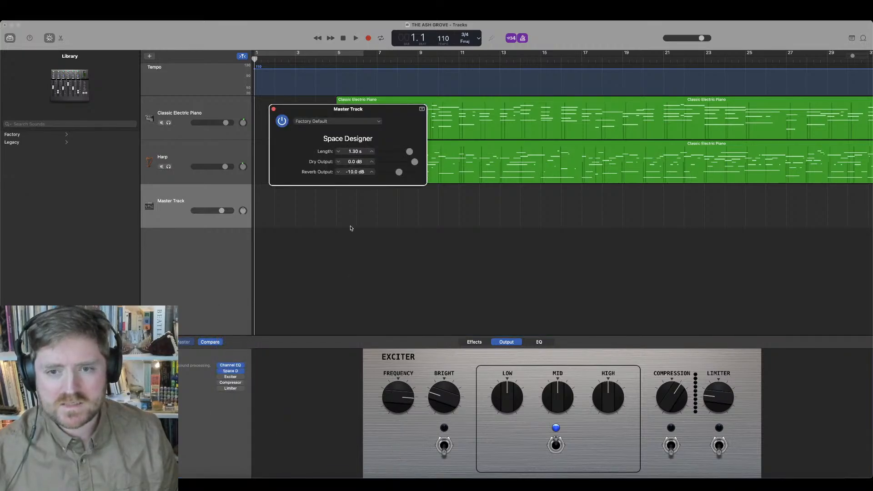
pyautogui.click(368, 122)
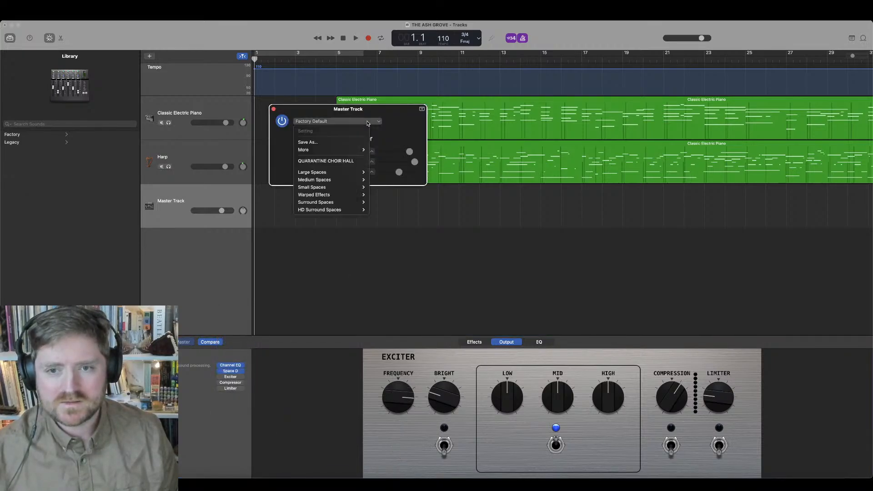
pyautogui.click(351, 161)
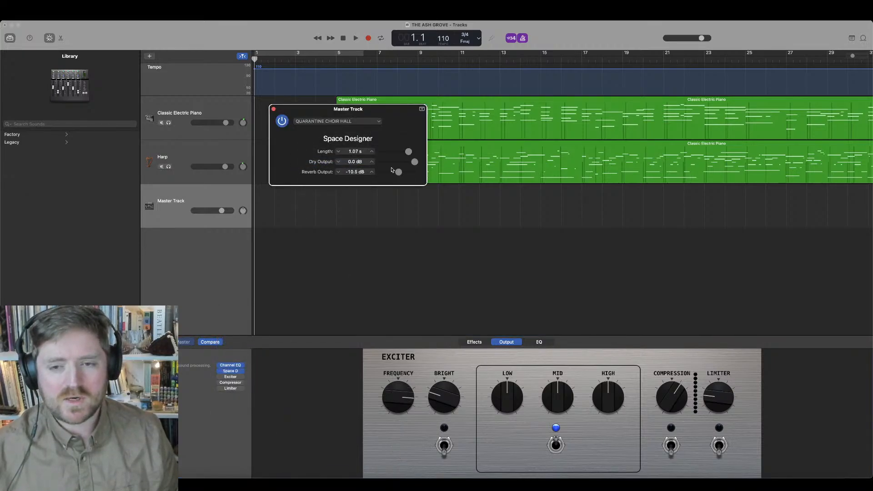
# Step: Select the harp track, lower the master volume to about -1.2 dB and move the harp's reverb window off the tracks
pyautogui.click(211, 158)
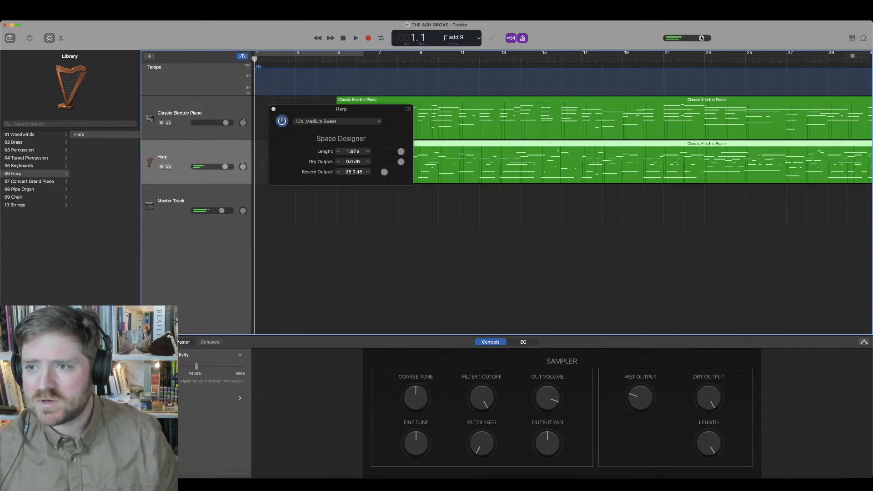
pyautogui.moveTo(702, 39); pyautogui.dragTo(694, 38)
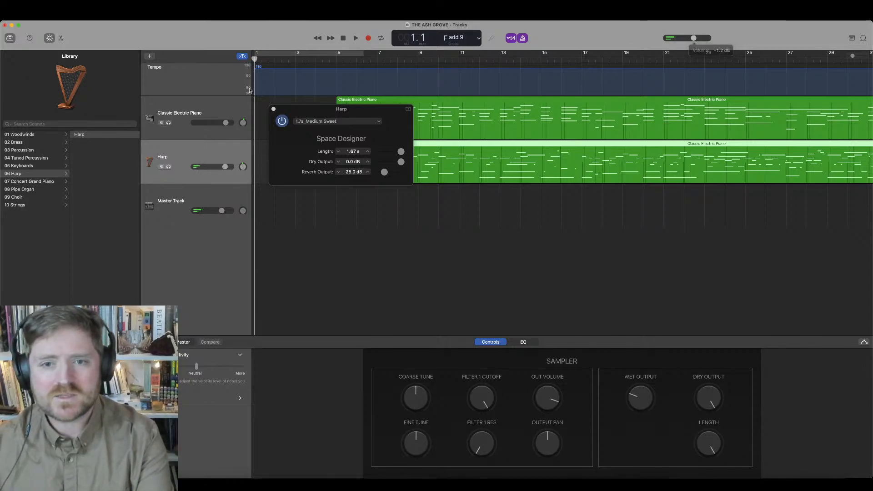
pyautogui.moveTo(300, 109); pyautogui.dragTo(51, 286)
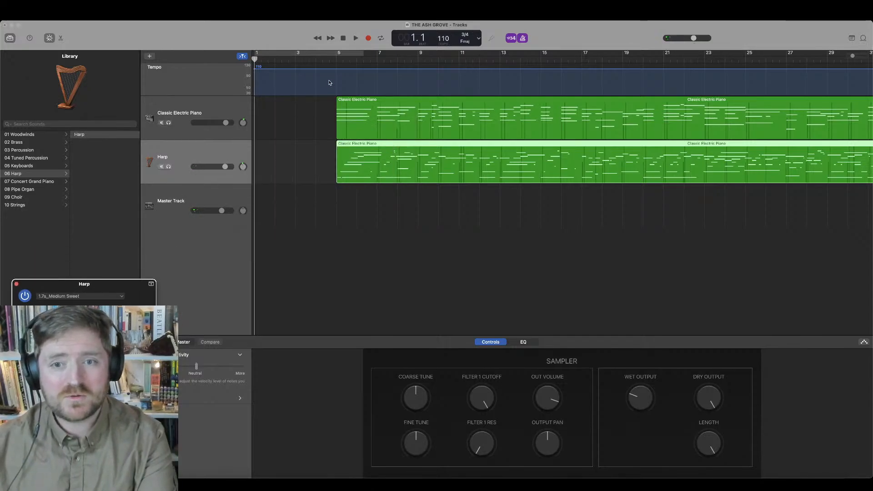
# Step: Play both parts from about bar 5 to bar 8 and turn off the metronome during playback
pyautogui.click(334, 60)
pyautogui.press('space')
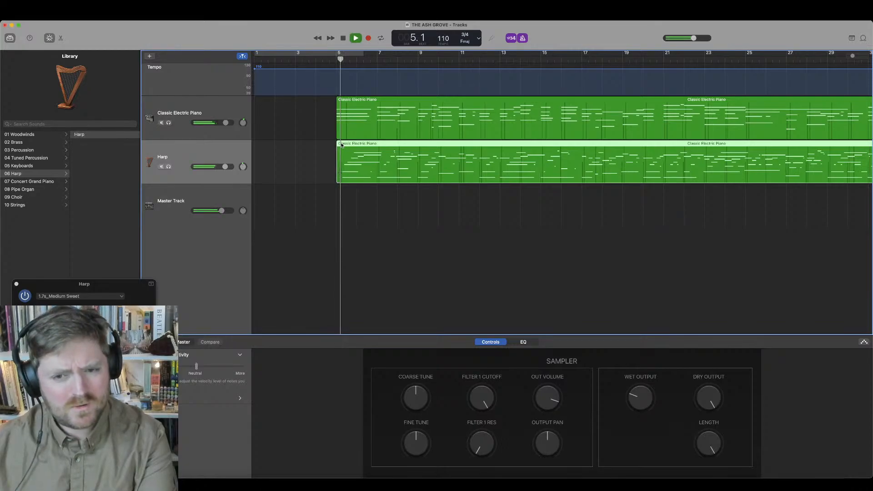
pyautogui.click(523, 38)
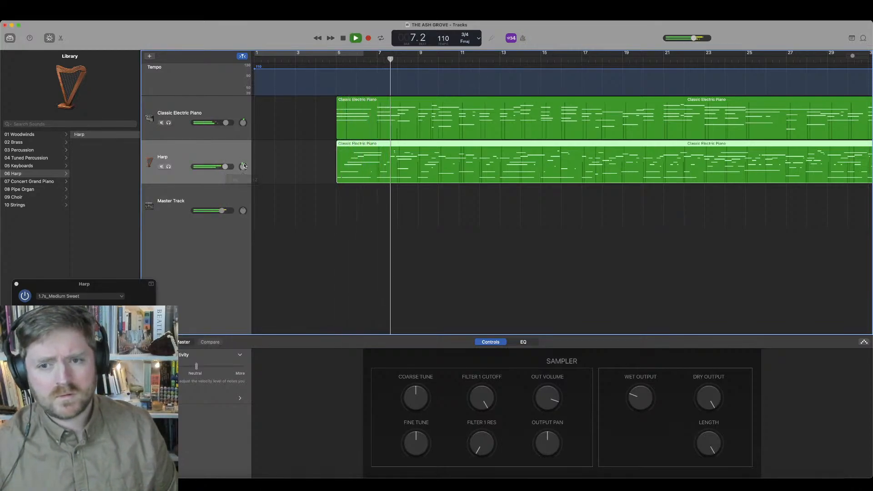
pyautogui.press('space')
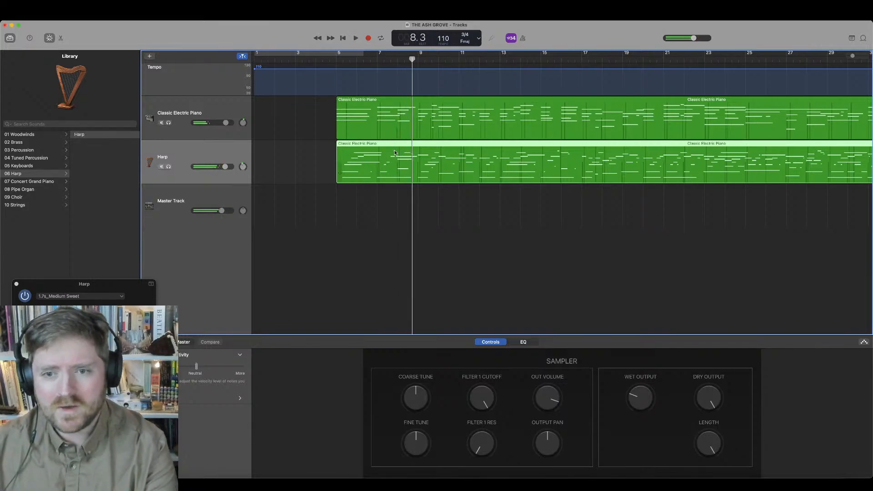
# Step: Open the harp region's notes and delete the stray very short note just above C4 before bar 8
pyautogui.doubleClick(394, 150)
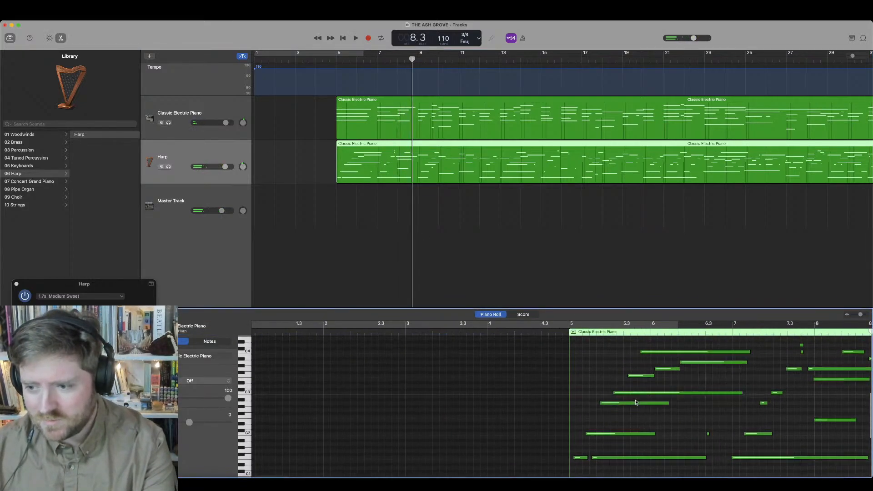
pyautogui.hscroll(3, 631, 401)
pyautogui.hscroll(2, 605, 385)
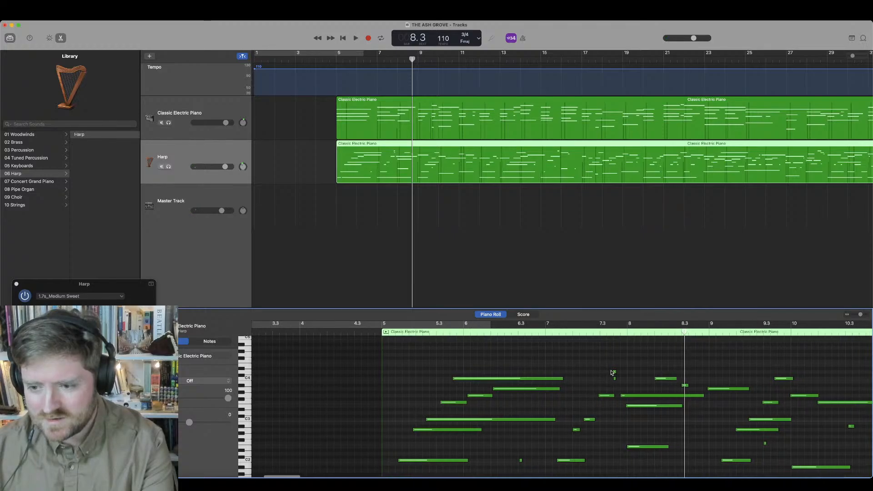
pyautogui.click(616, 373)
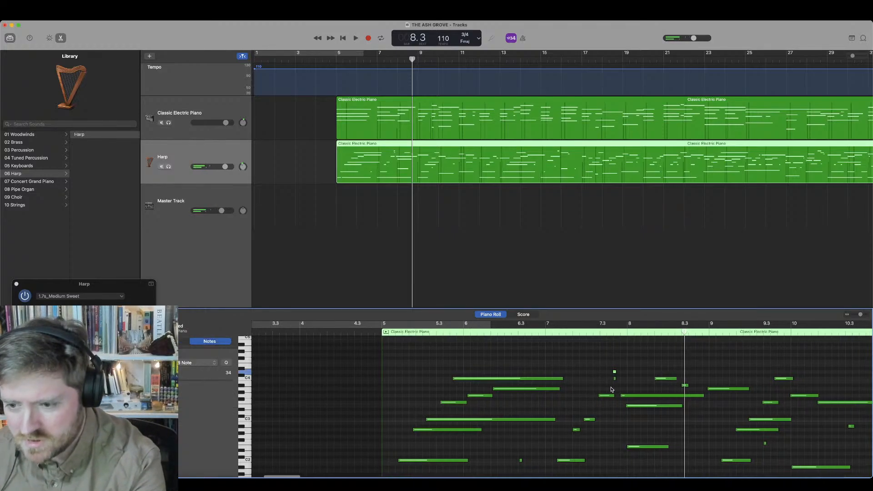
pyautogui.press('Delete')
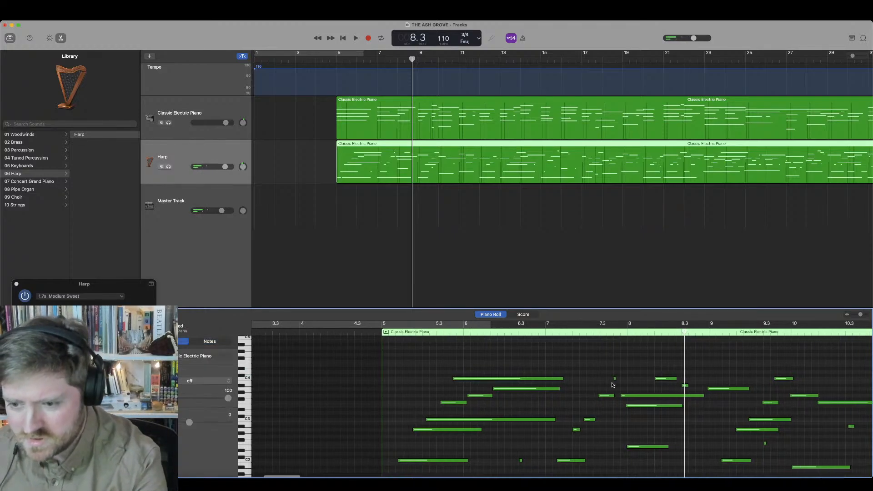
# Step: Play the arrangement from about bar 7 and slightly lower the volumes of the harp and electric piano tracks
pyautogui.click(376, 59)
pyautogui.press('space')
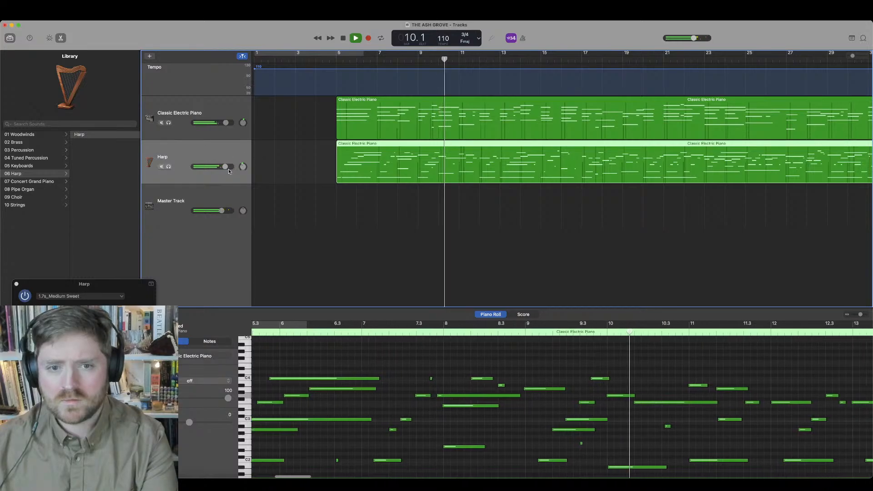
pyautogui.moveTo(226, 167); pyautogui.dragTo(221, 166)
pyautogui.moveTo(226, 122); pyautogui.dragTo(221, 123)
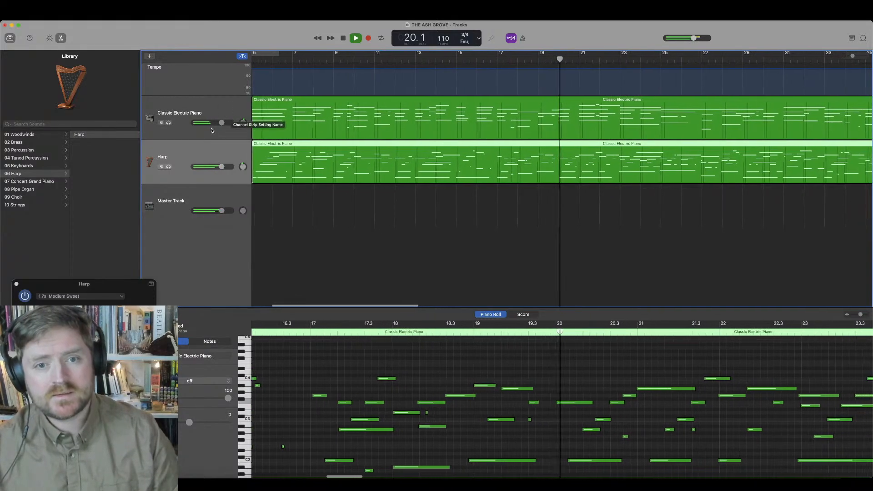
# Step: Stop playback, lower the Classic Electric Piano track's volume slightly and show that track's EQ
pyautogui.press('space')
pyautogui.moveTo(221, 123); pyautogui.dragTo(215, 123)
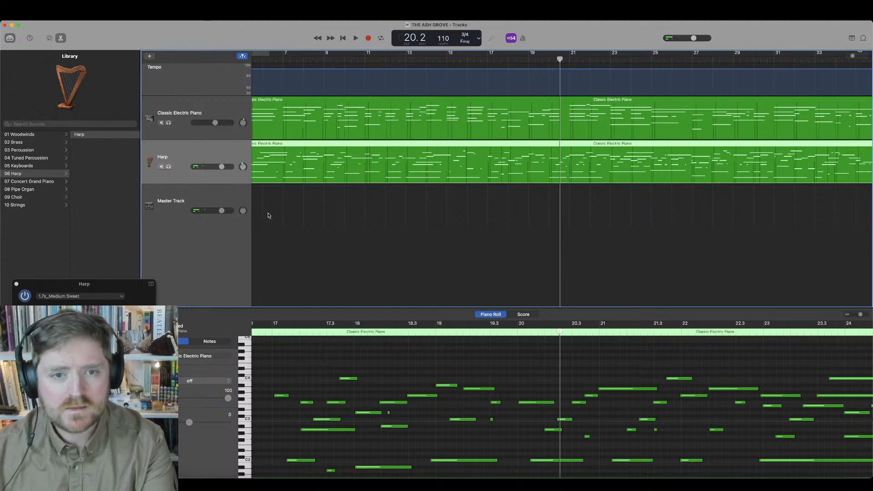
pyautogui.click(224, 113)
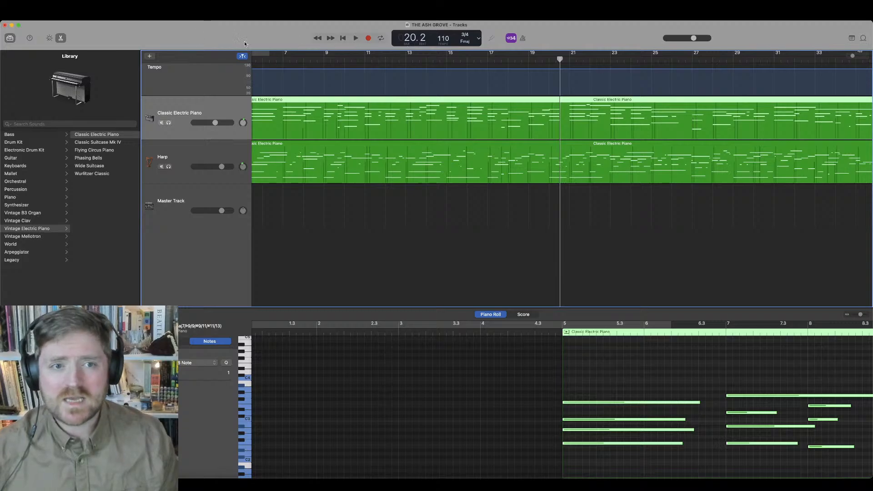
pyautogui.click(49, 38)
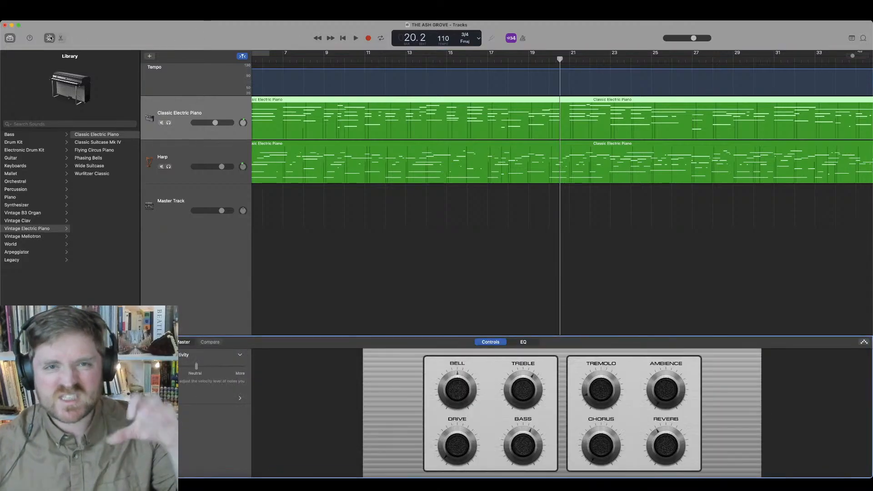
pyautogui.click(523, 342)
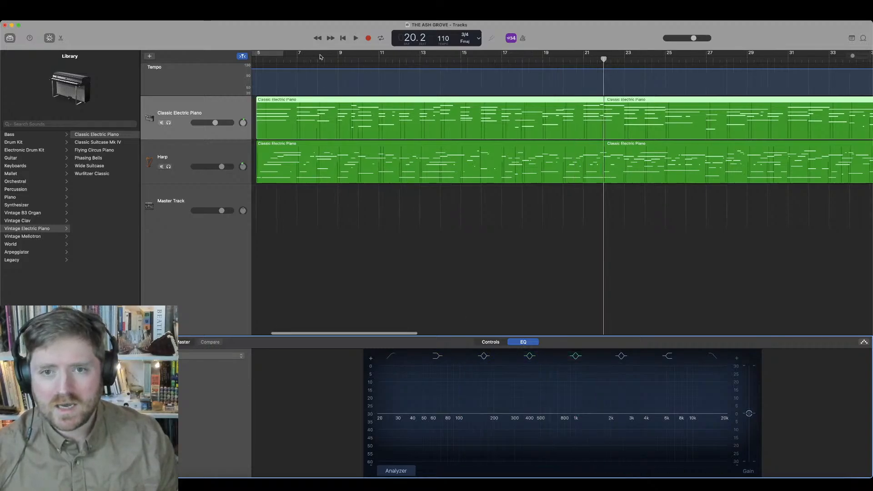
# Step: Play the arrangement from bar 5 with the analyzer running in the electric piano's EQ
pyautogui.hscroll(-5, 569, 217)
pyautogui.click(398, 471)
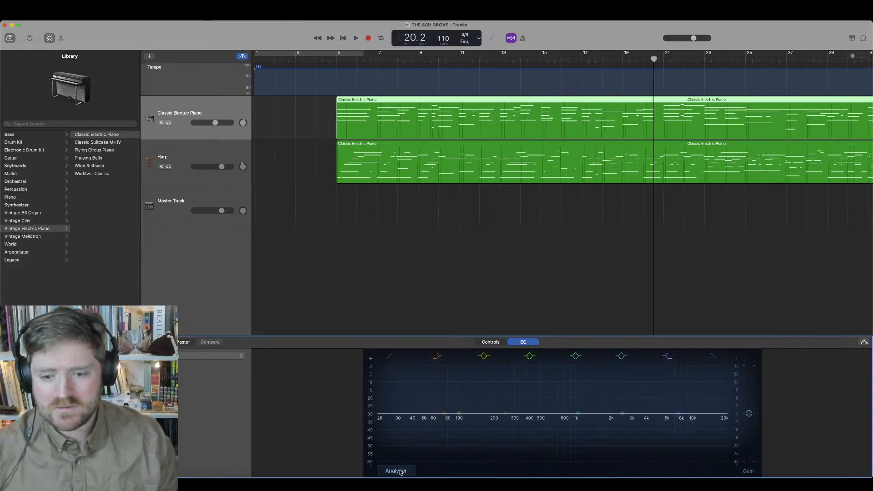
pyautogui.click(332, 58)
pyautogui.press('space')
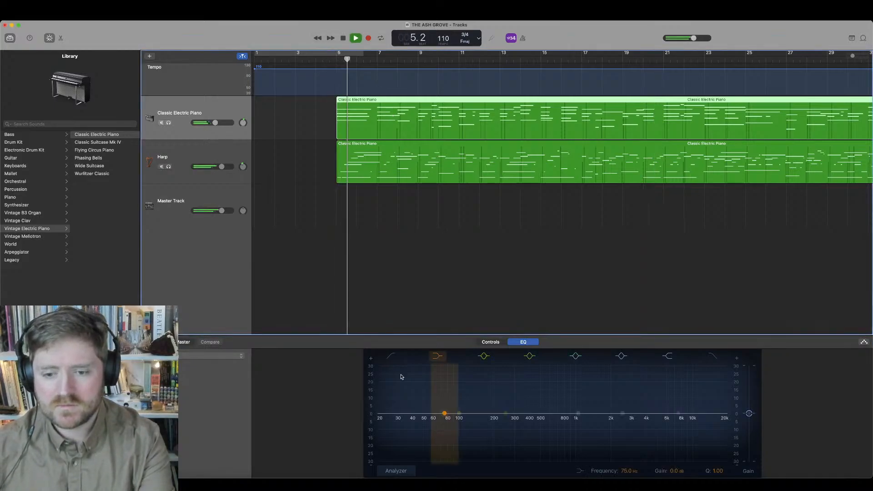
pyautogui.click(398, 471)
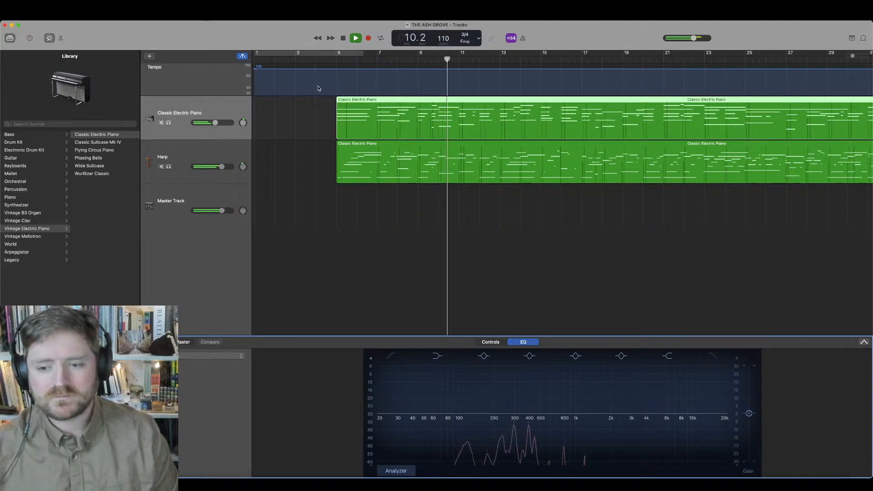
# Step: Boost the harp's EQ by 5.2 dB at 725 Hz and gently boost the electric piano around 100 Hz
pyautogui.click(213, 146)
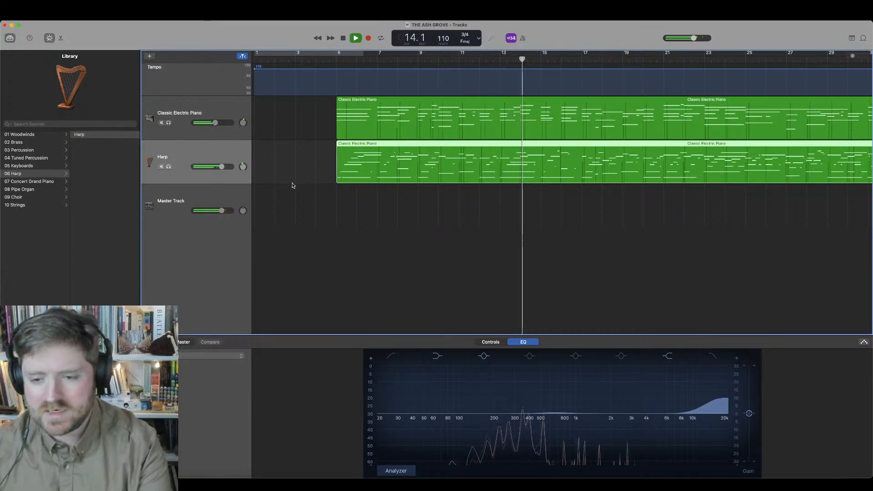
pyautogui.press('space')
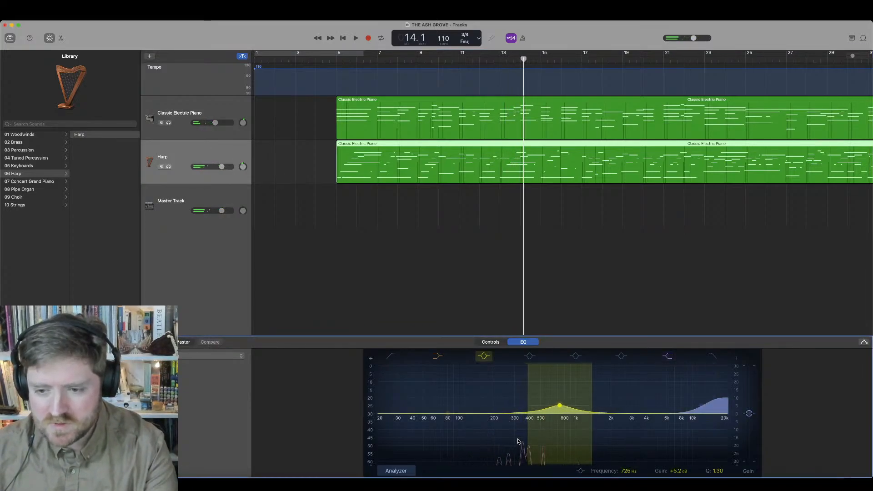
pyautogui.click(233, 117)
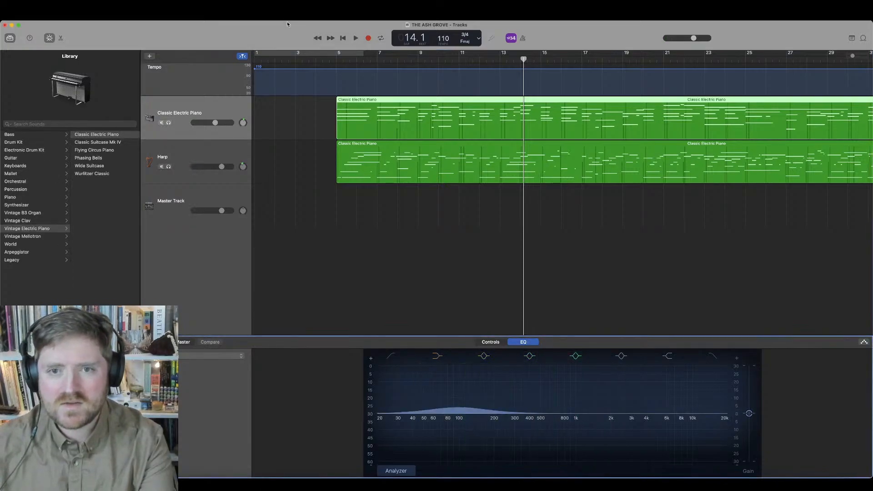
# Step: Play from bar 5 and slightly lower the volumes of the harp and electric piano tracks
pyautogui.click(336, 60)
pyautogui.press('space')
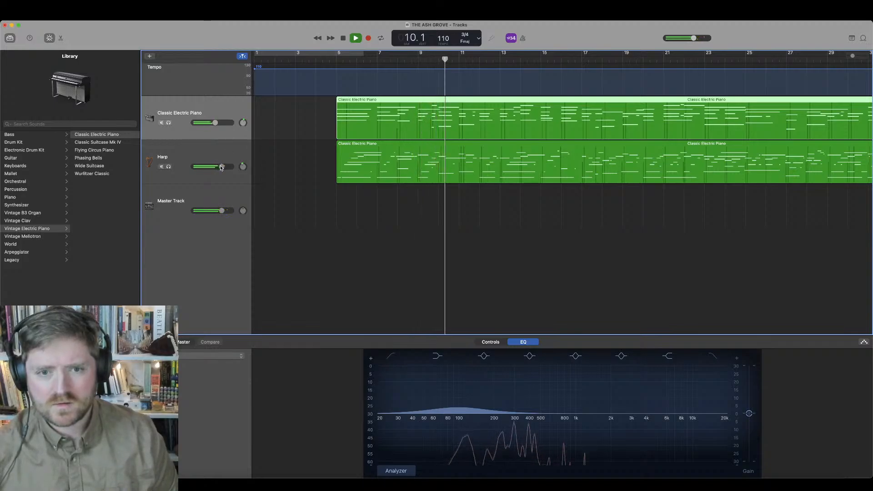
pyautogui.moveTo(222, 167); pyautogui.dragTo(220, 167)
pyautogui.moveTo(215, 123); pyautogui.dragTo(212, 123)
pyautogui.press('space')
# Step: Open the harp region's notes and quantize their timing to 1/8 Note
pyautogui.click(248, 151)
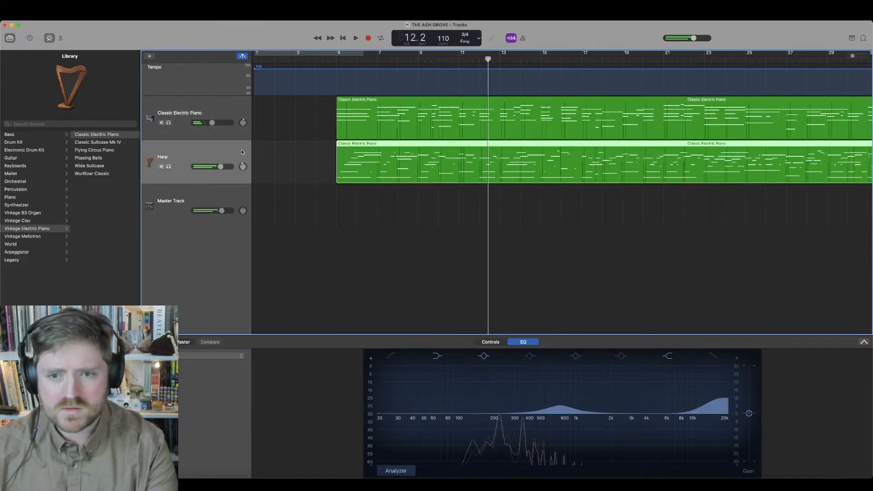
pyautogui.doubleClick(388, 159)
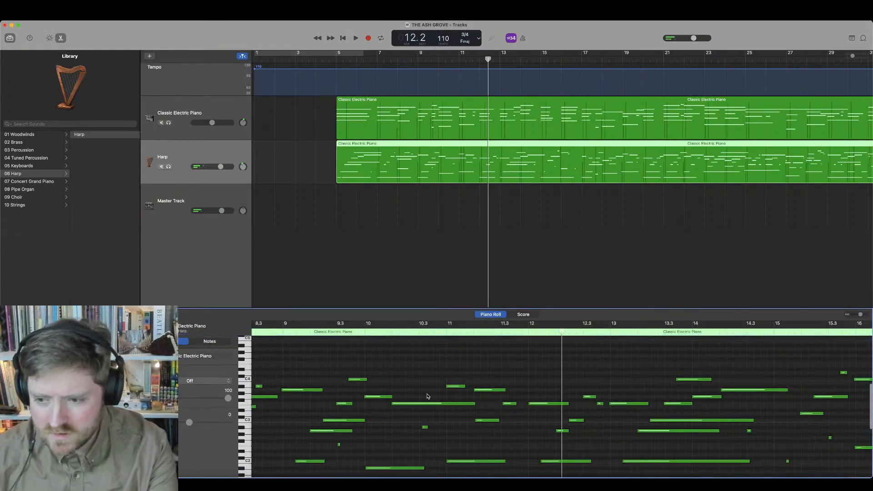
pyautogui.click(225, 382)
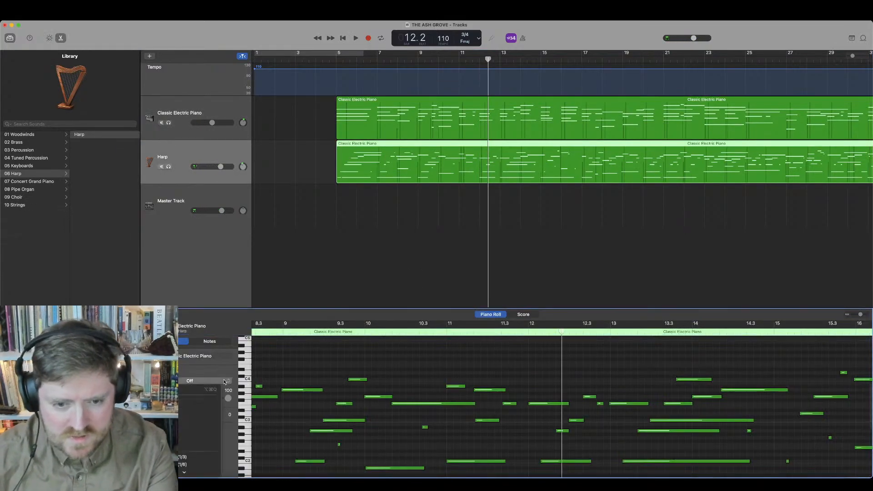
pyautogui.click(210, 422)
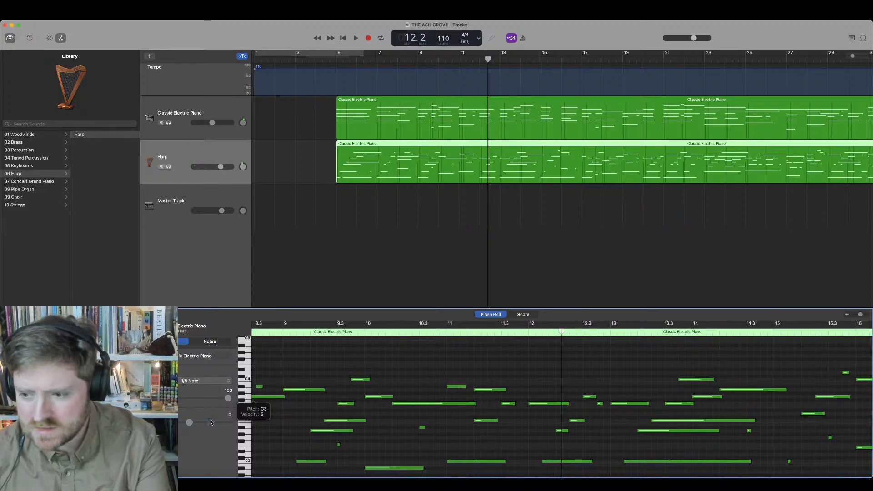
# Step: Duplicate the harp track, search the sound library for strings and assign Piano and Strings to the new track
pyautogui.click(238, 149)
pyautogui.press('super+d')
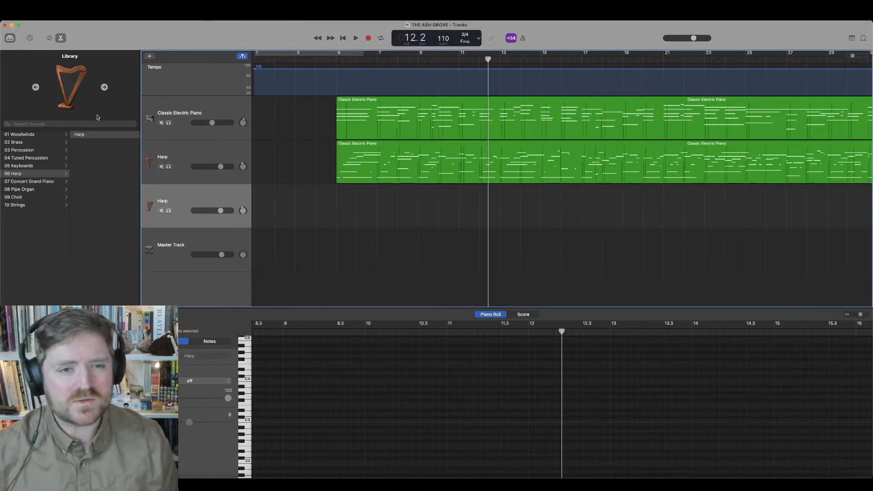
pyautogui.click(82, 124)
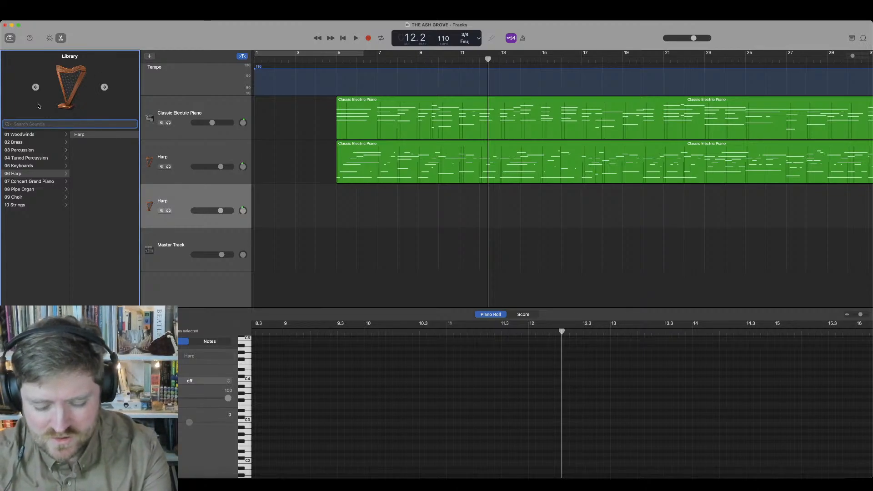
pyautogui.write('strings')
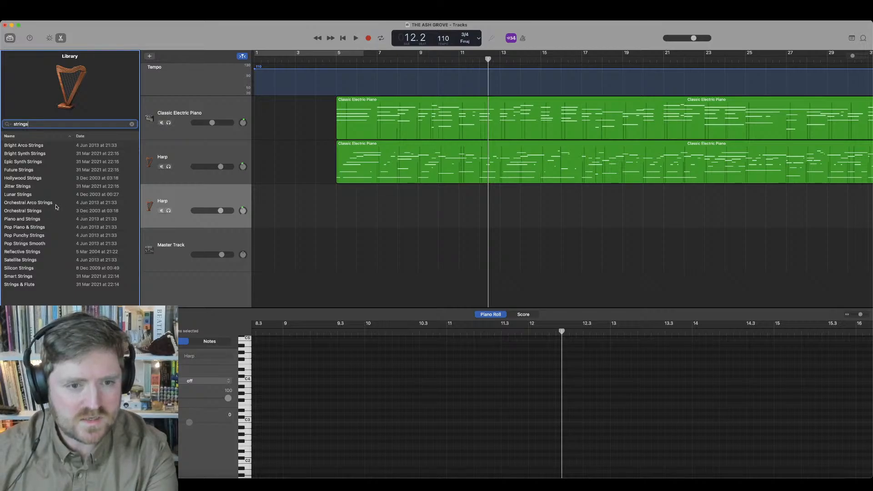
pyautogui.click(54, 220)
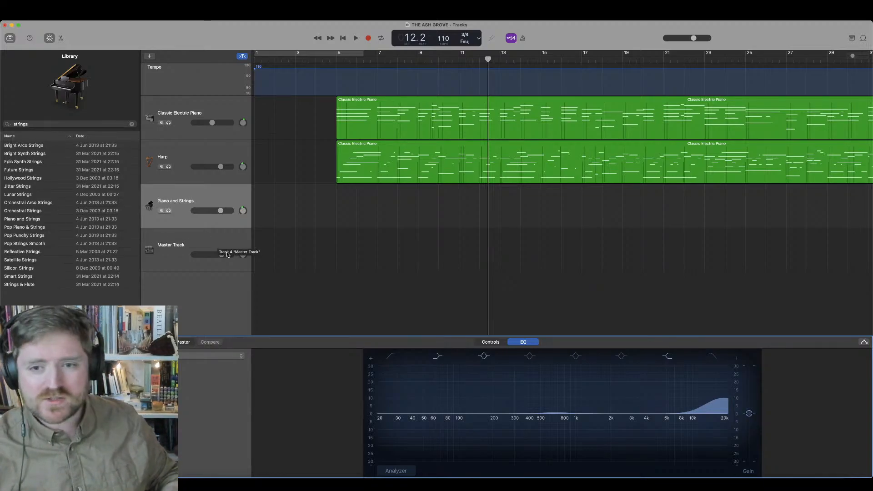
# Step: Record a Piano and Strings part over the existing tracks, starting from bar 5 and stopping at about bar 75
pyautogui.click(336, 61)
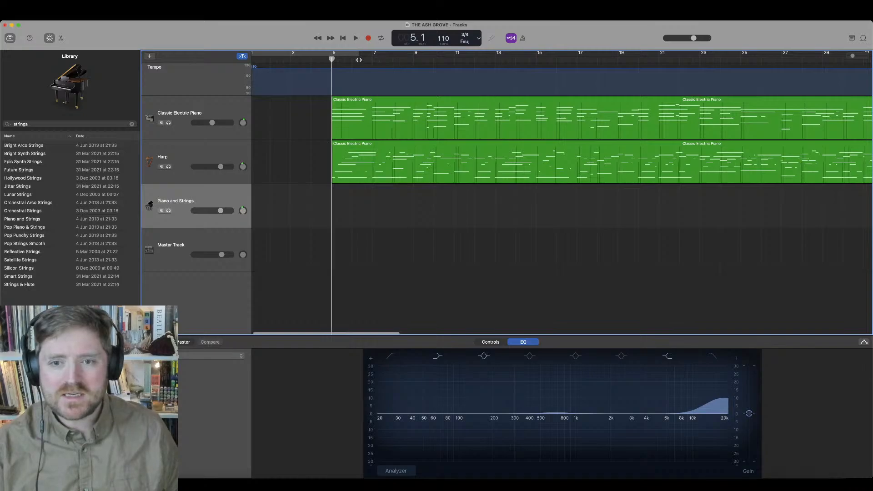
pyautogui.hscroll(-1, 364, 58)
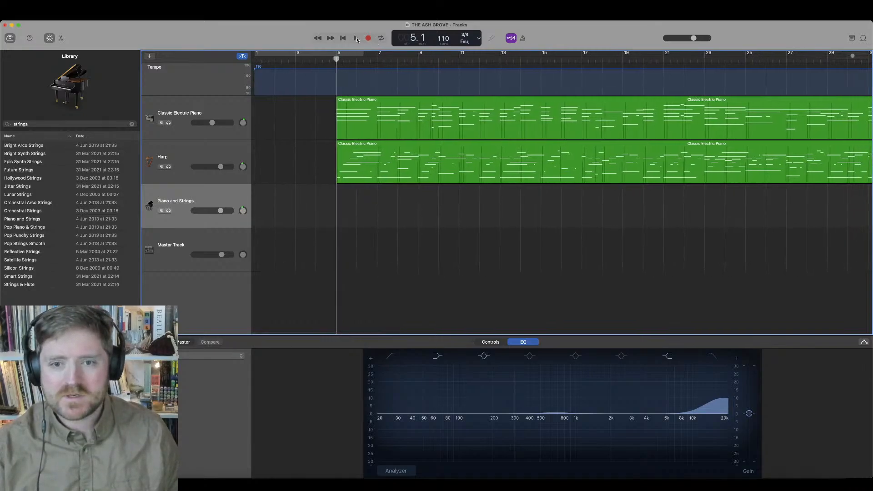
pyautogui.click(369, 38)
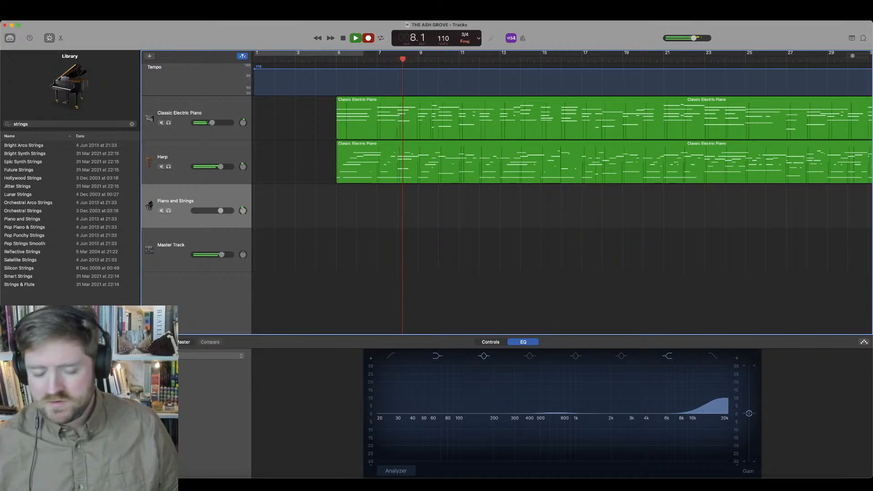
pyautogui.press('super+Tab')
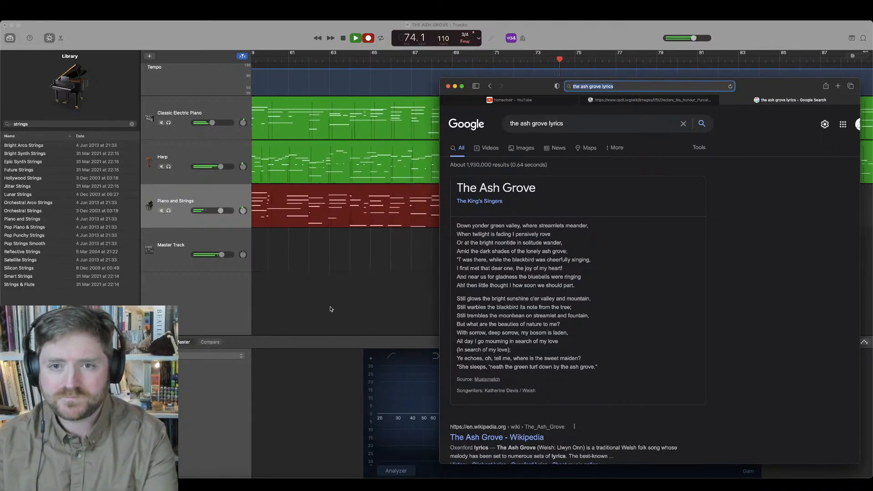
pyautogui.click(344, 38)
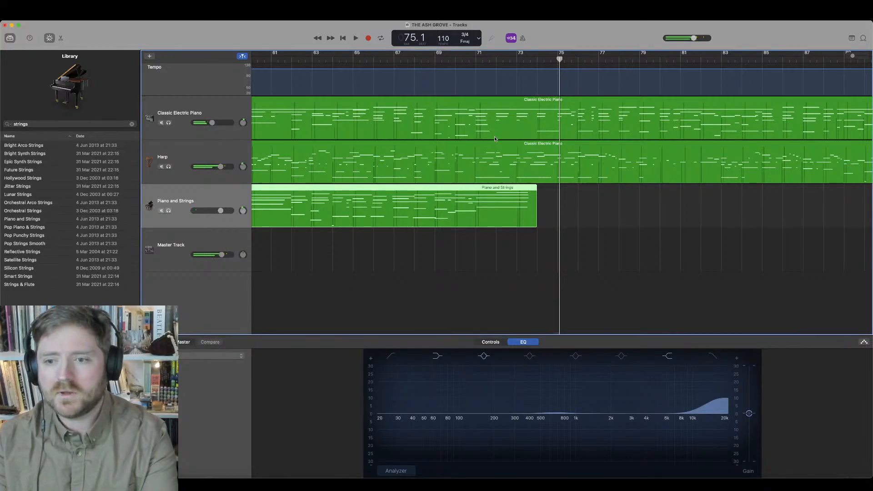
# Step: Return the playhead to bar 1 and duplicate the harp track as a new empty track
pyautogui.hscroll(-10, 495, 138)
pyautogui.hscroll(-2, 495, 140)
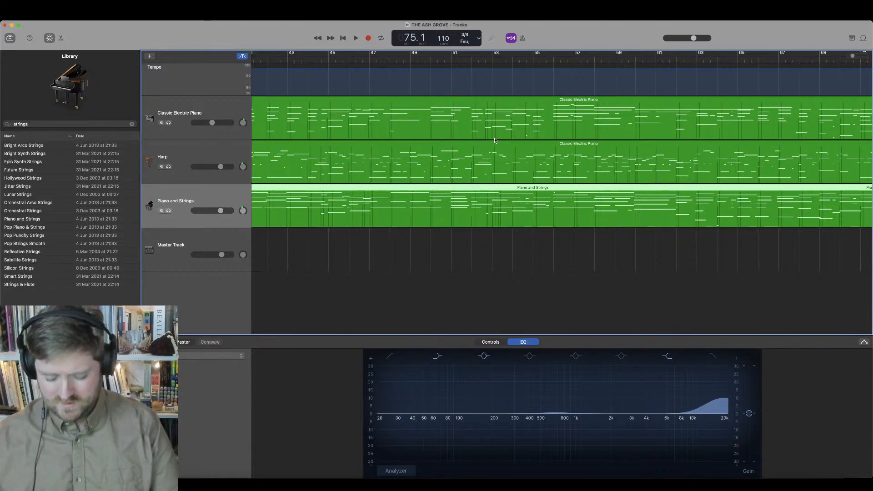
pyautogui.press('space')
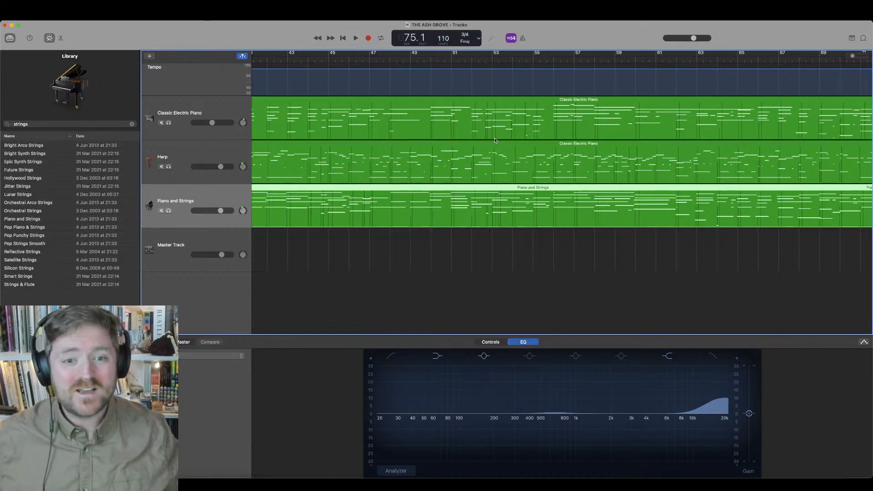
pyautogui.hscroll(-15, 489, 154)
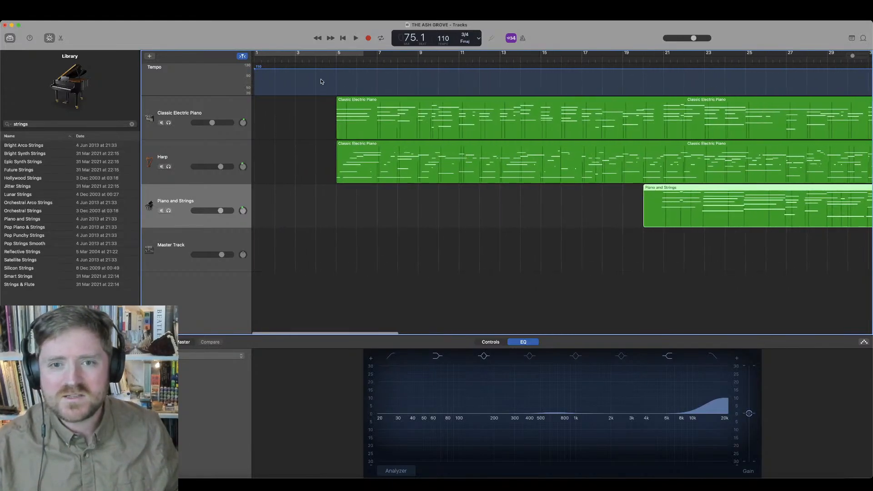
pyautogui.click(255, 60)
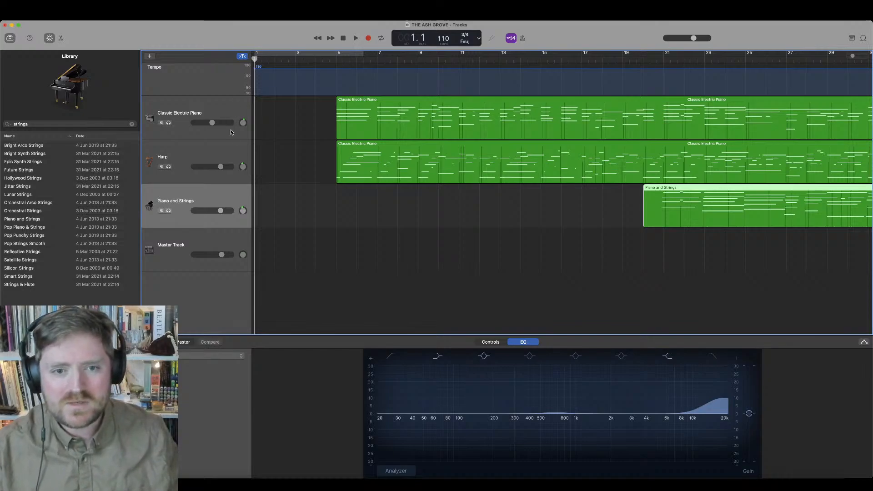
pyautogui.click(226, 157)
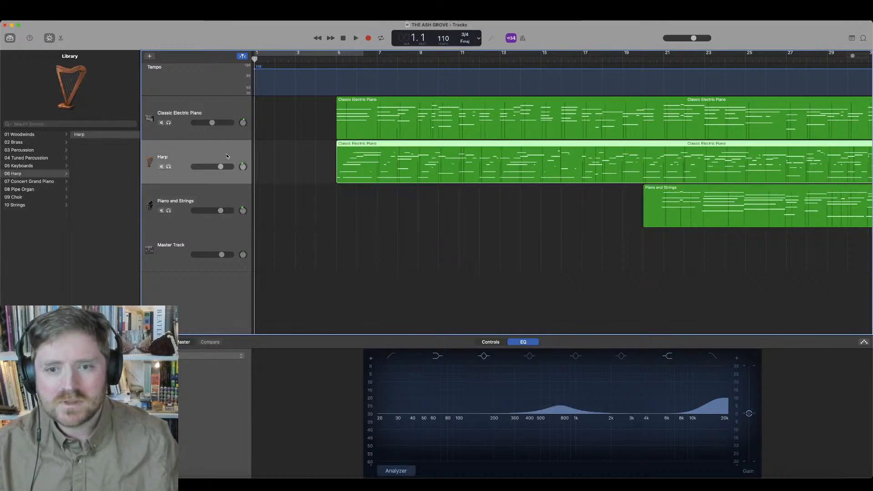
pyautogui.press('super+d')
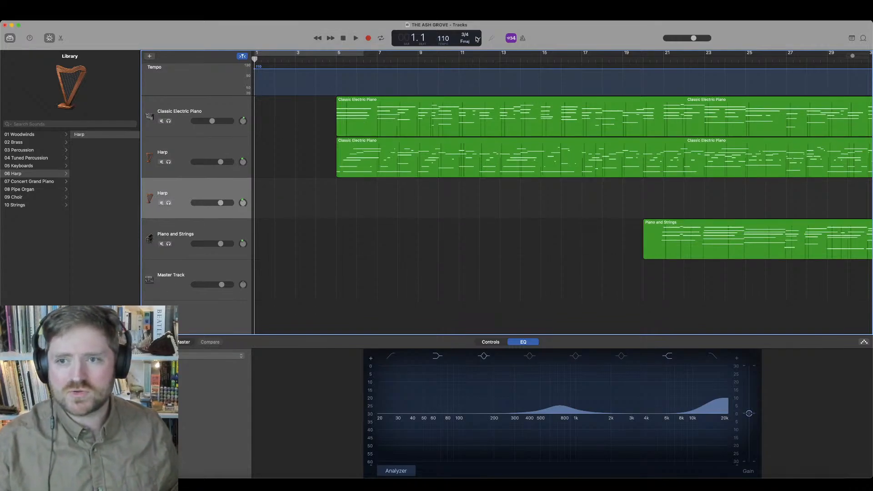
# Step: Turn on the metronome and record a harp introduction on the new track from bar 1 to about bar 5
pyautogui.click(521, 38)
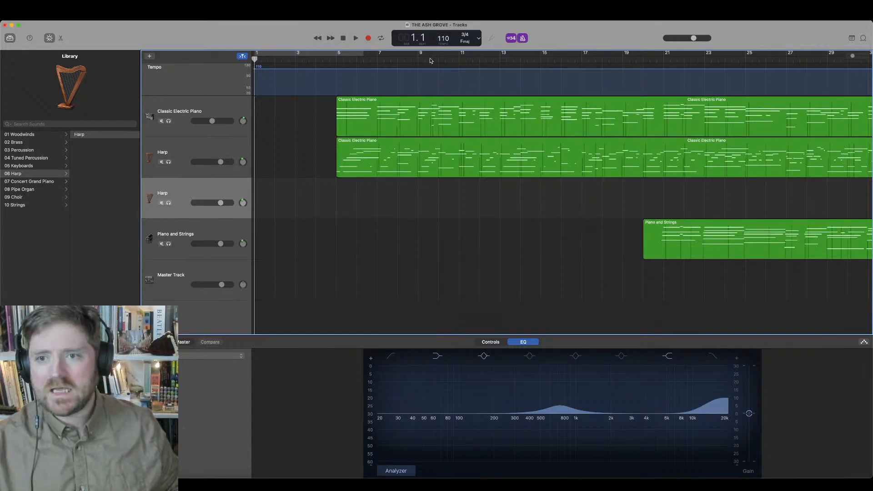
pyautogui.click(369, 39)
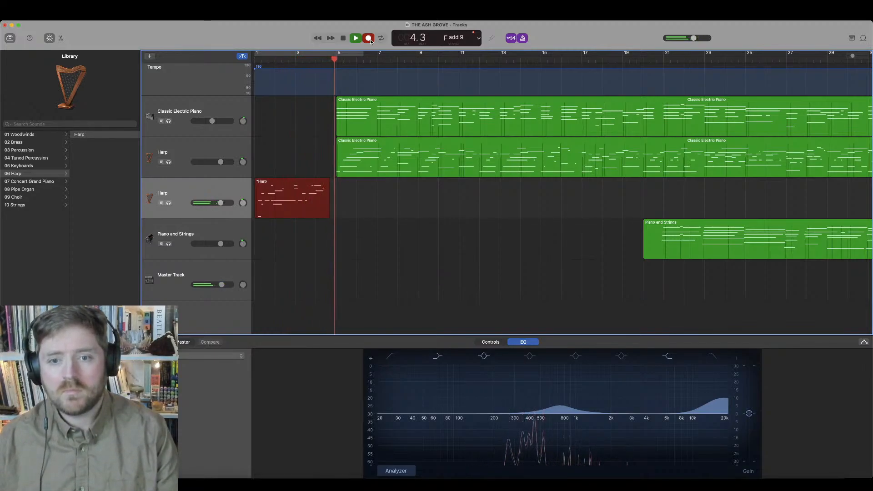
pyautogui.press('space')
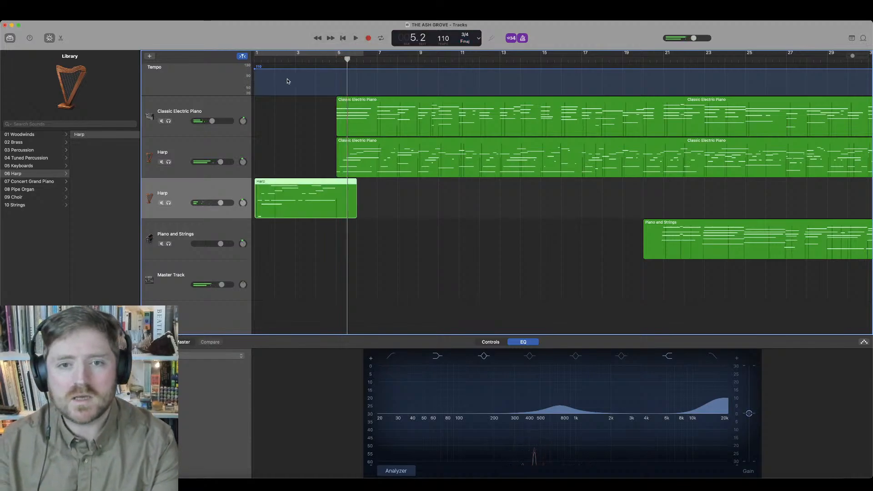
# Step: Quantize the harp introduction's notes to 1/8 Note and play the introduction from bar 1
pyautogui.press('Return')
pyautogui.press('space')
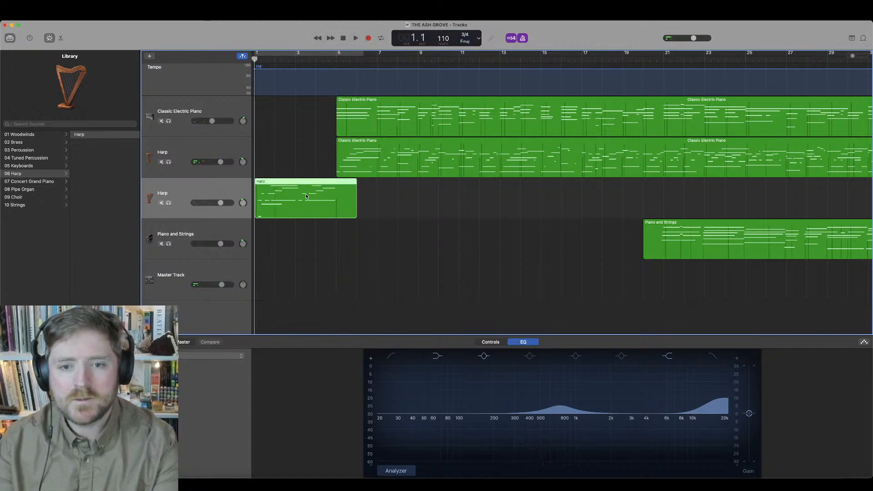
pyautogui.doubleClick(326, 201)
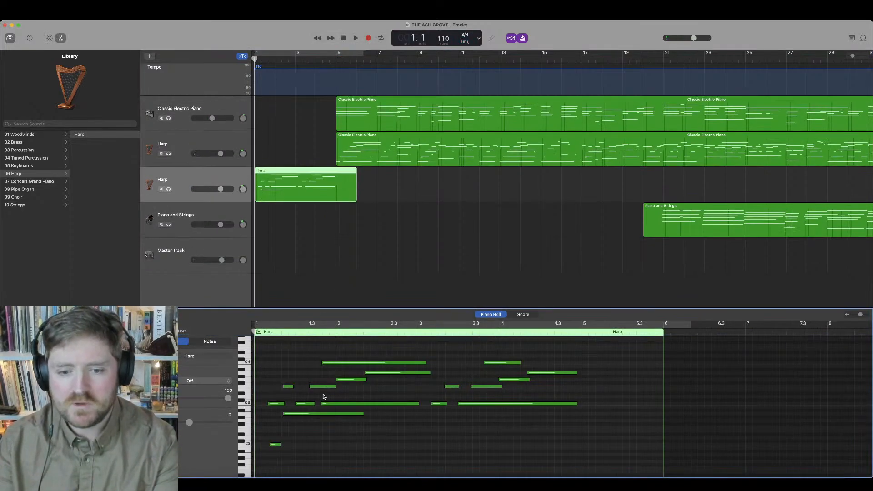
pyautogui.click(204, 381)
pyautogui.click(204, 421)
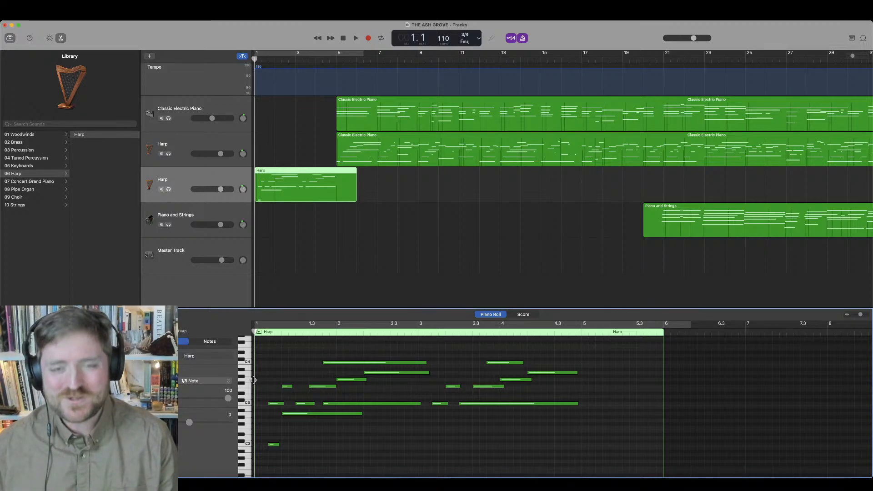
pyautogui.press('space')
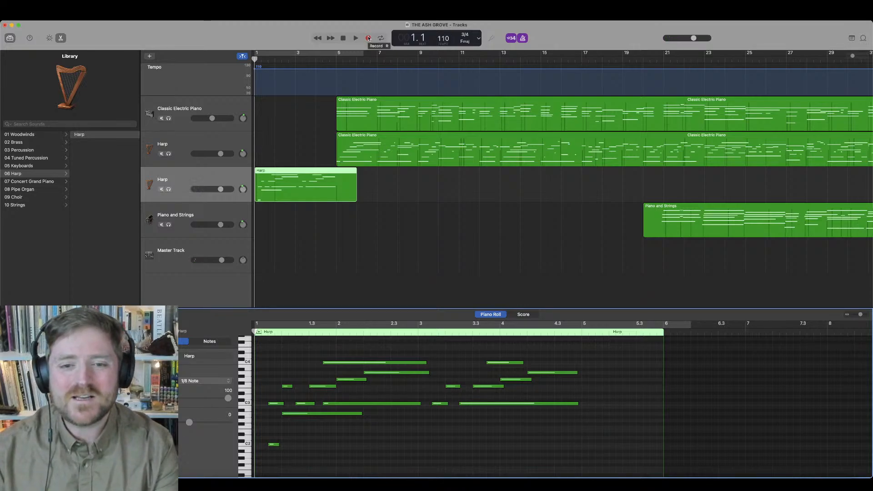
# Step: Record the missing opening of the Piano and Strings part from bar 1 to about bar 21
pyautogui.click(368, 38)
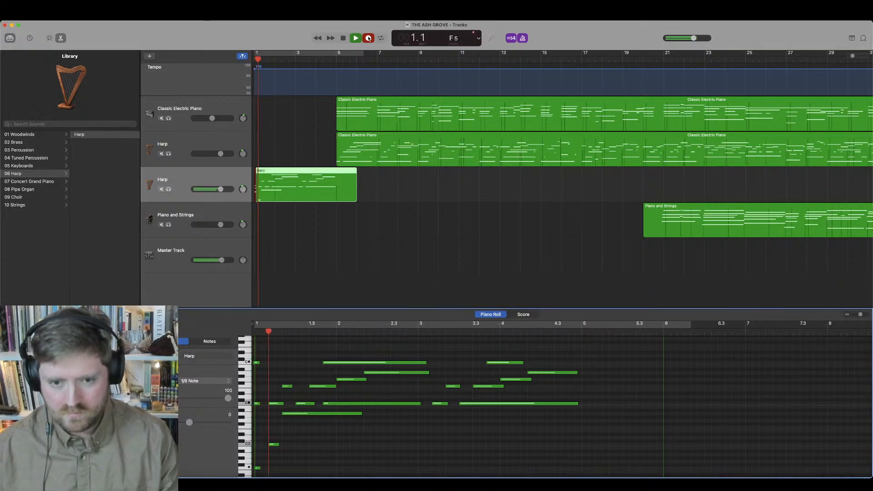
pyautogui.press('space')
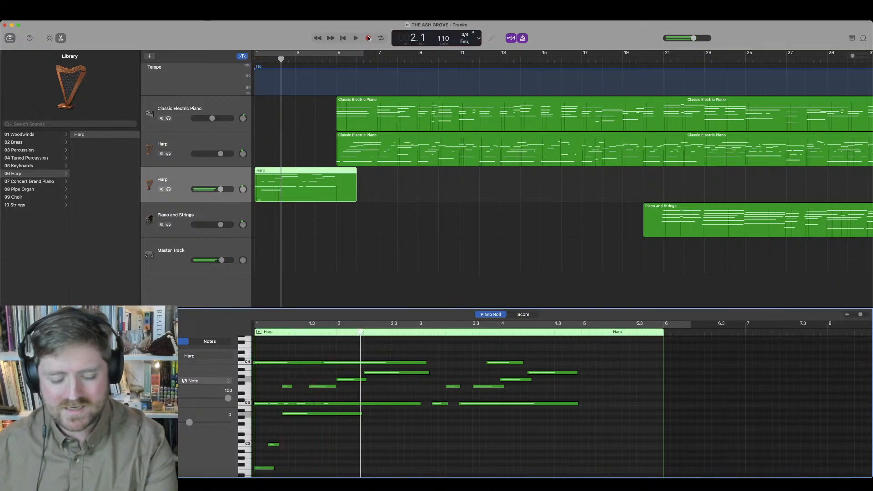
pyautogui.click(200, 216)
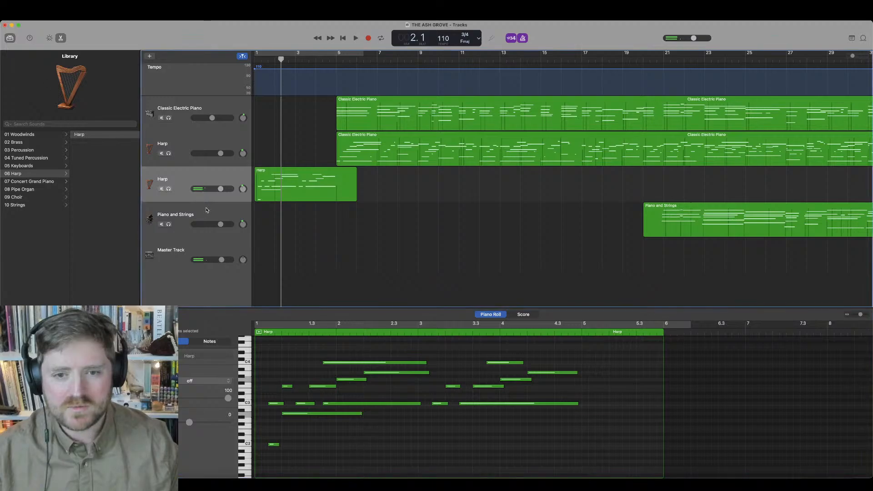
pyautogui.click(343, 38)
pyautogui.click(368, 38)
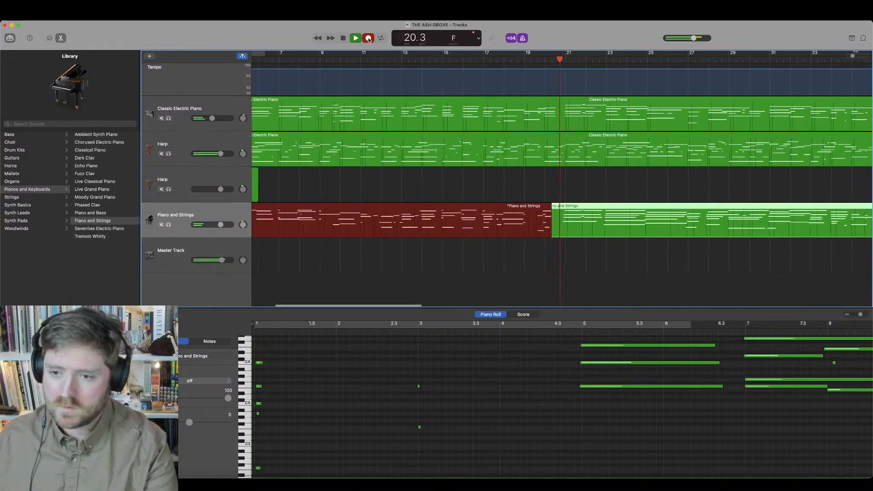
pyautogui.click(369, 39)
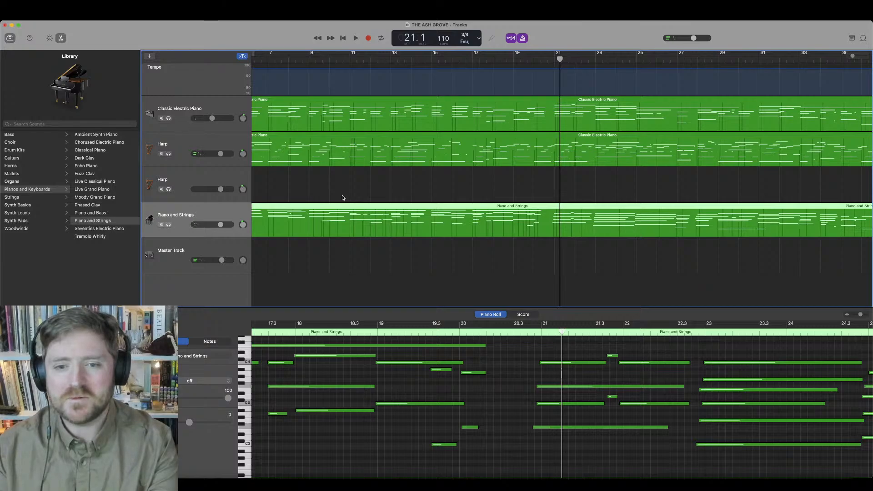
# Step: Quantize the Piano and Strings region to 1/8 Note
pyautogui.hscroll(-5, 342, 197)
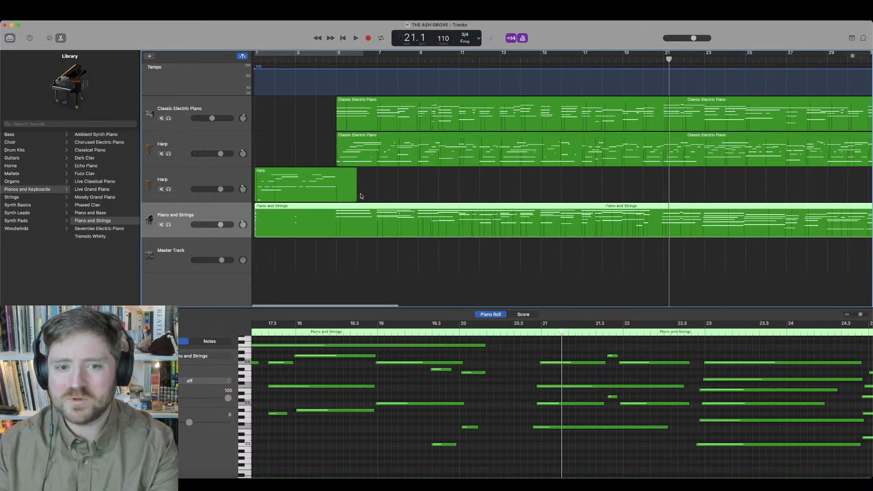
pyautogui.click(223, 382)
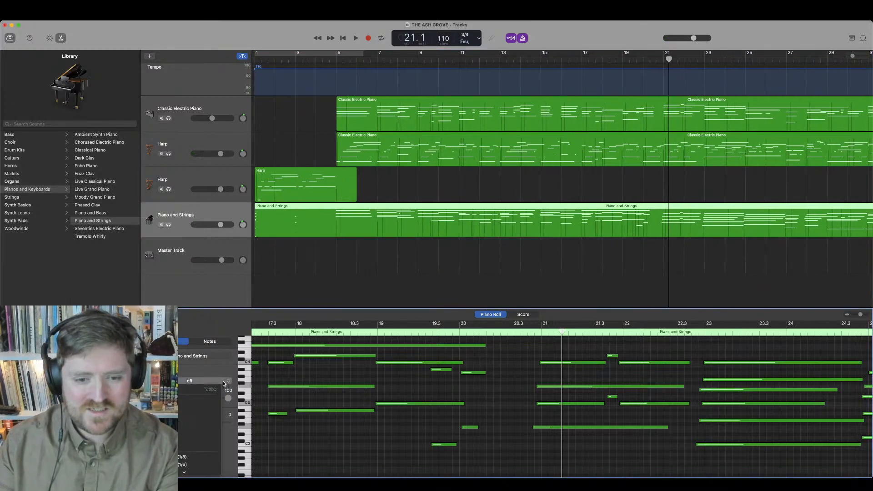
pyautogui.click(214, 423)
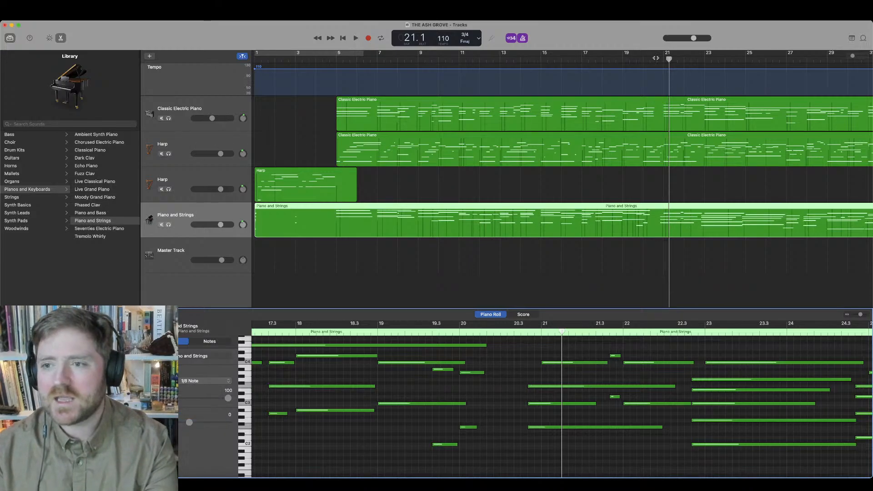
# Step: Duplicate the Piano and Strings track as a new empty track and browse the Jam Pack Symphony Orchestra strings for it
pyautogui.click(655, 58)
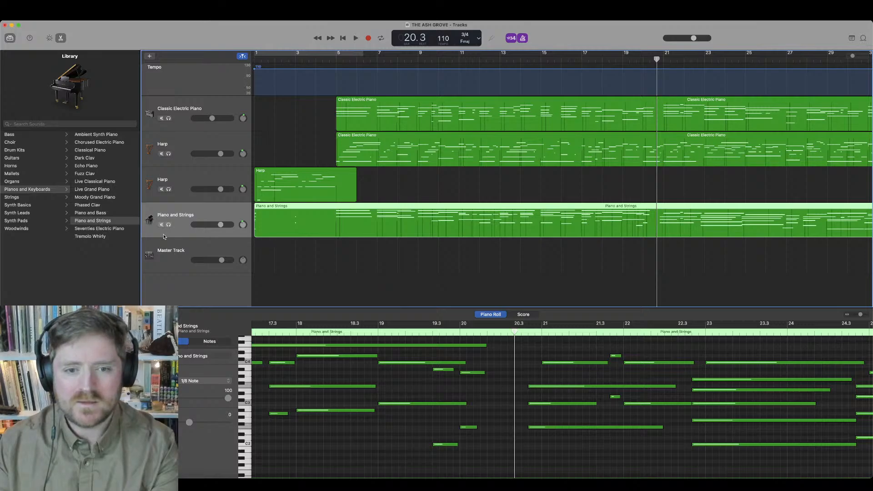
pyautogui.press('super+d')
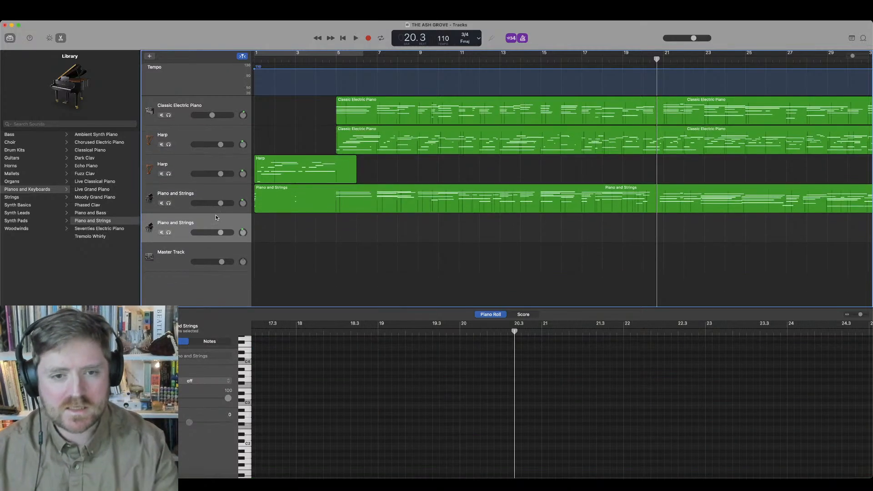
pyautogui.click(37, 136)
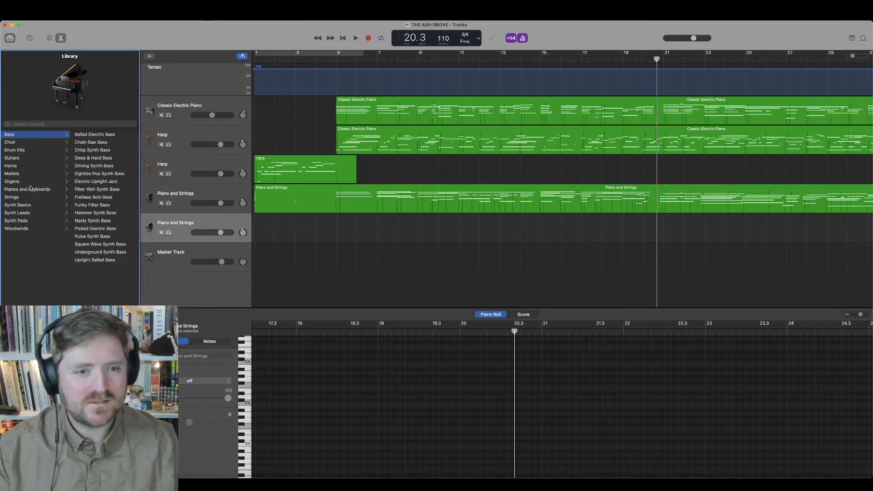
pyautogui.click(40, 197)
pyautogui.hscroll(-3, 36, 254)
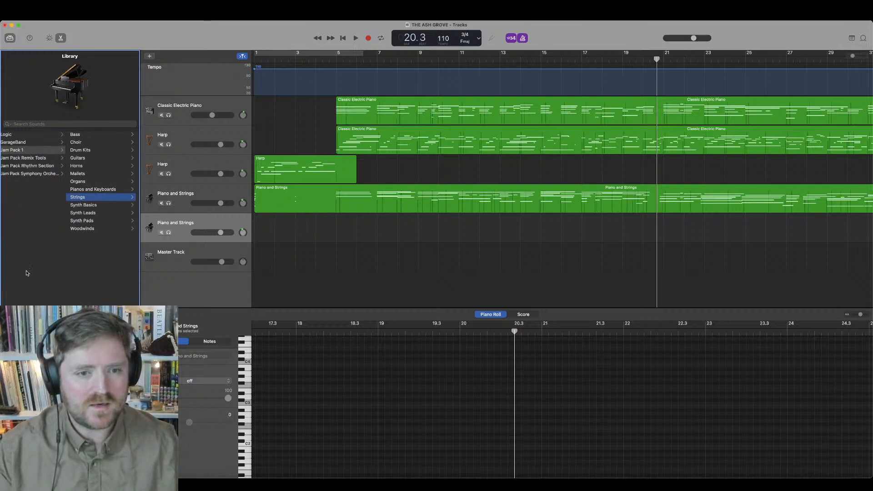
pyautogui.click(113, 175)
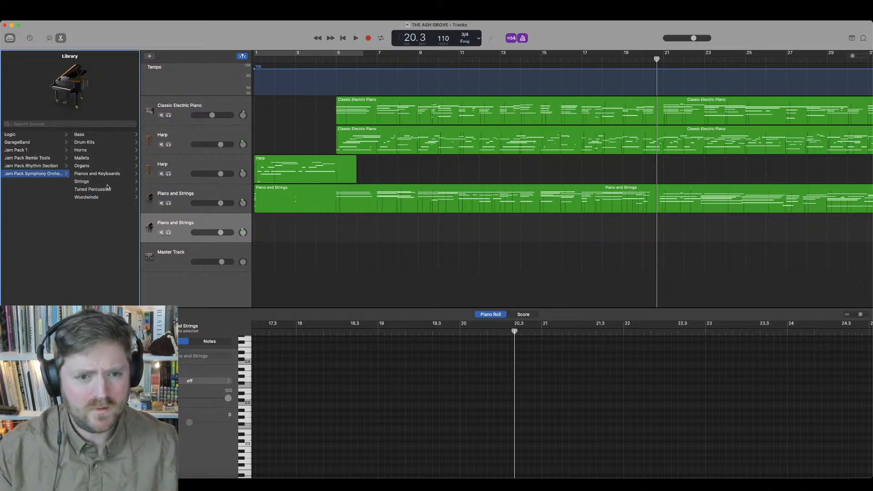
pyautogui.click(103, 181)
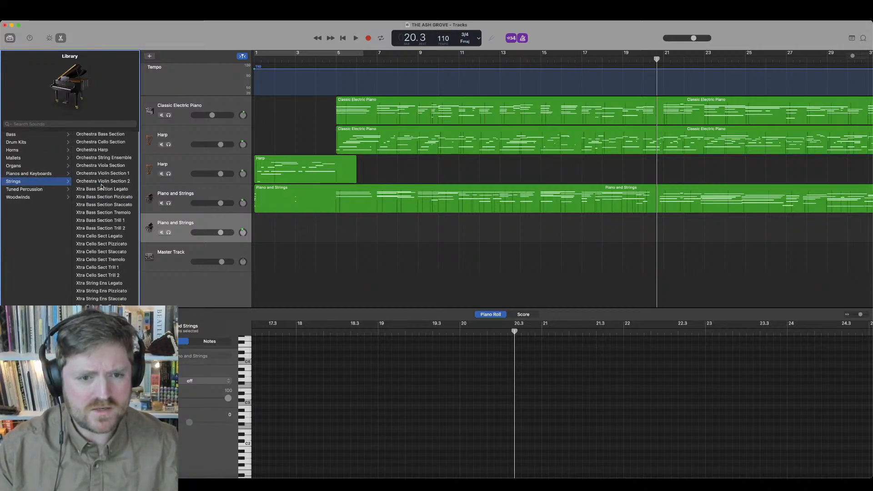
pyautogui.scroll(-1, 102, 187)
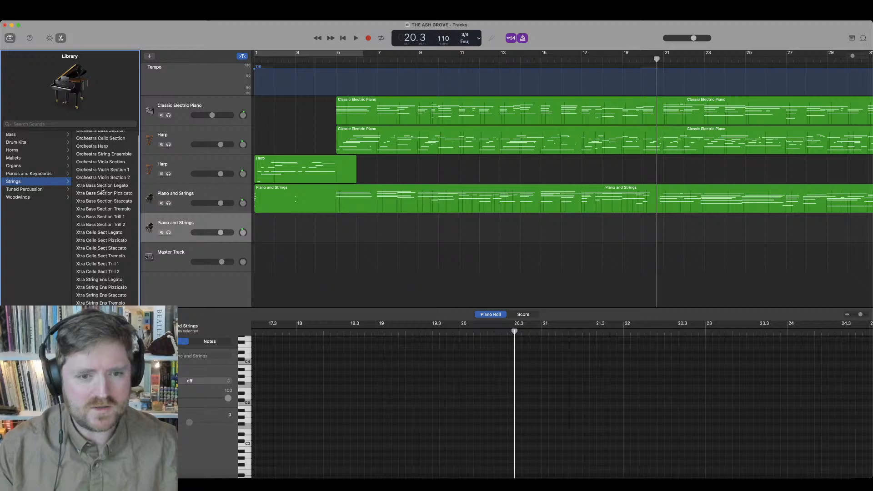
# Step: Try Xtra Bass Section Staccato and Xtra Bass Section Pizzicato on the new track, playing along from bar 15 to about bar 28
pyautogui.click(122, 202)
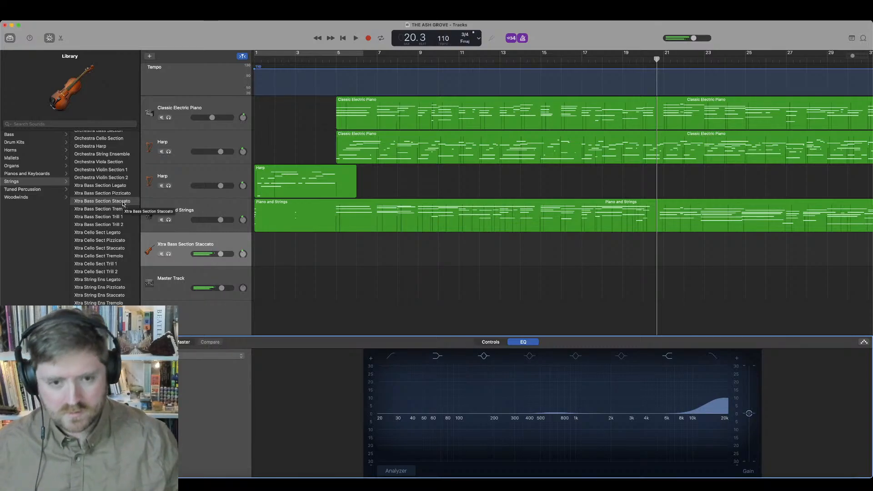
pyautogui.click(125, 193)
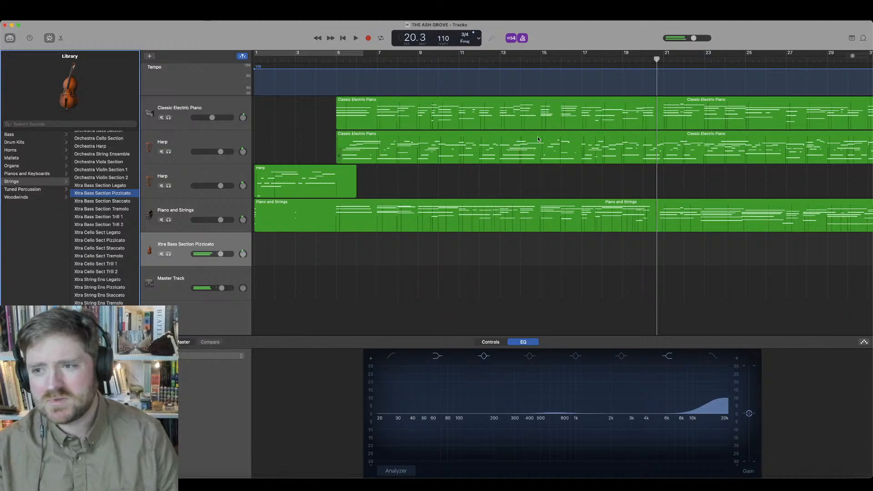
pyautogui.click(541, 56)
pyautogui.click(356, 38)
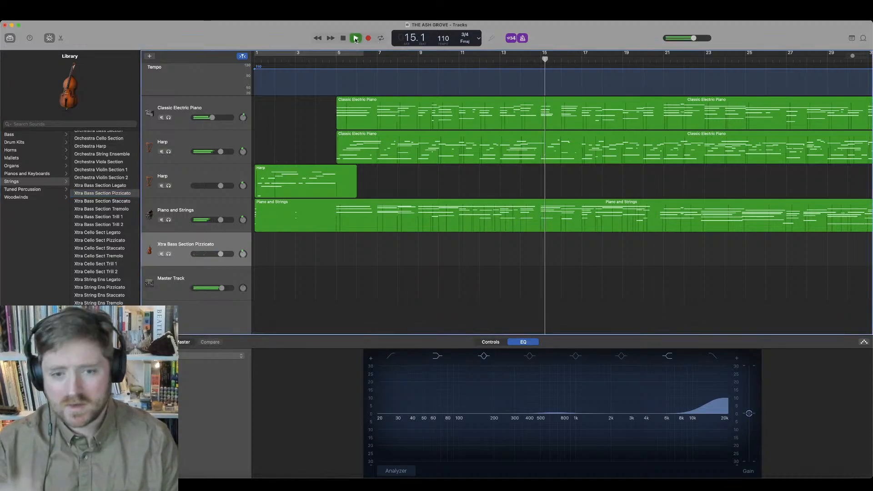
pyautogui.hscroll(1, 264, 218)
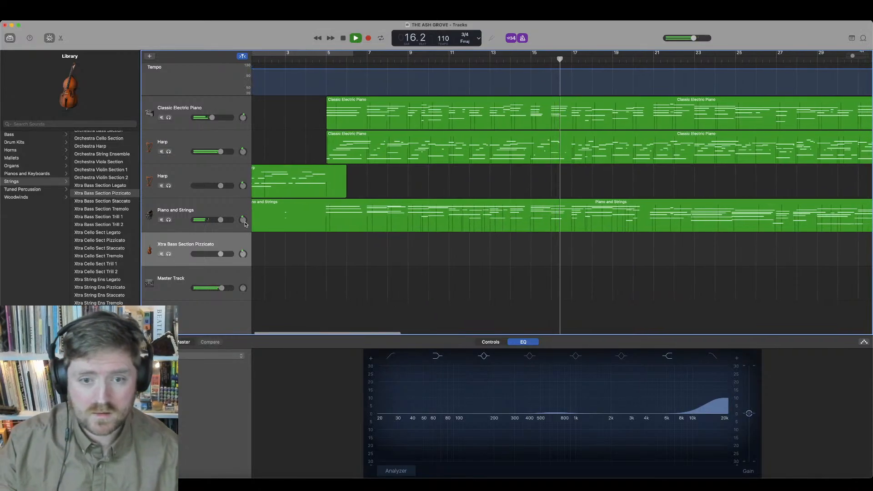
pyautogui.moveTo(243, 259)
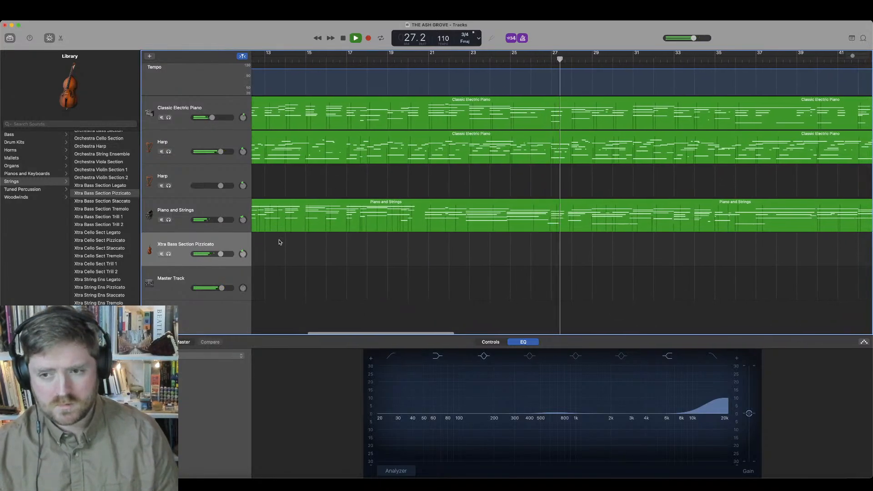
pyautogui.click(343, 38)
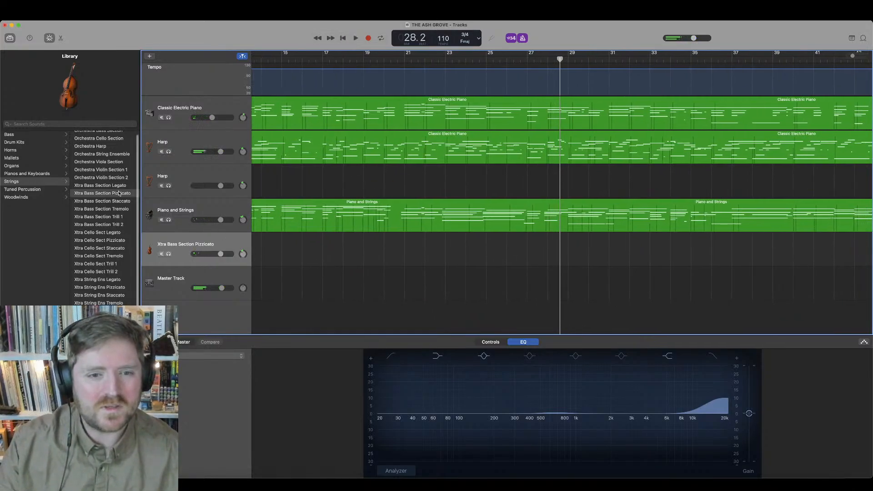
# Step: Assign Xtra Bass Section Legato to the new track and record a bass part from bar 21 to about bar 75
pyautogui.click(121, 186)
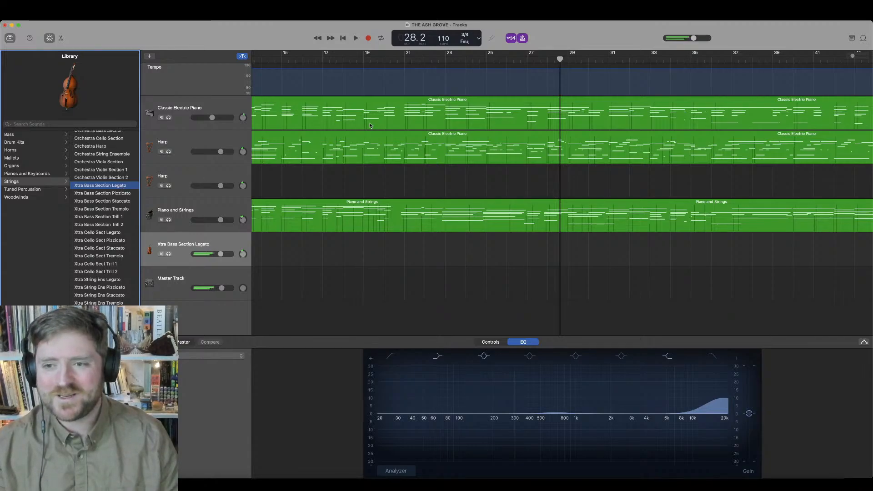
pyautogui.moveTo(444, 59); pyautogui.dragTo(440, 60)
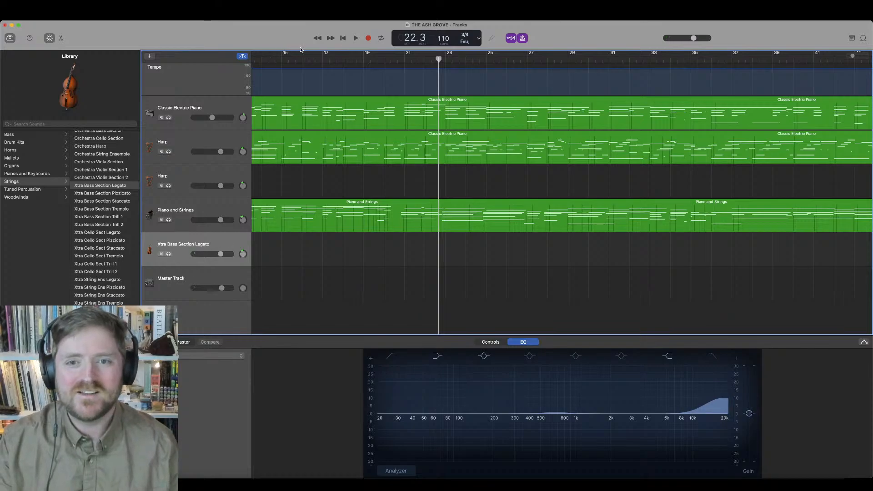
pyautogui.click(368, 38)
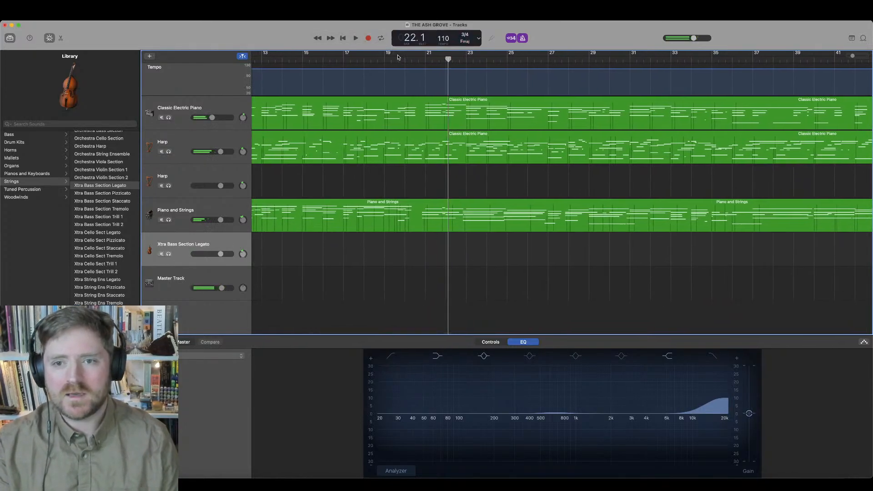
pyautogui.click(369, 38)
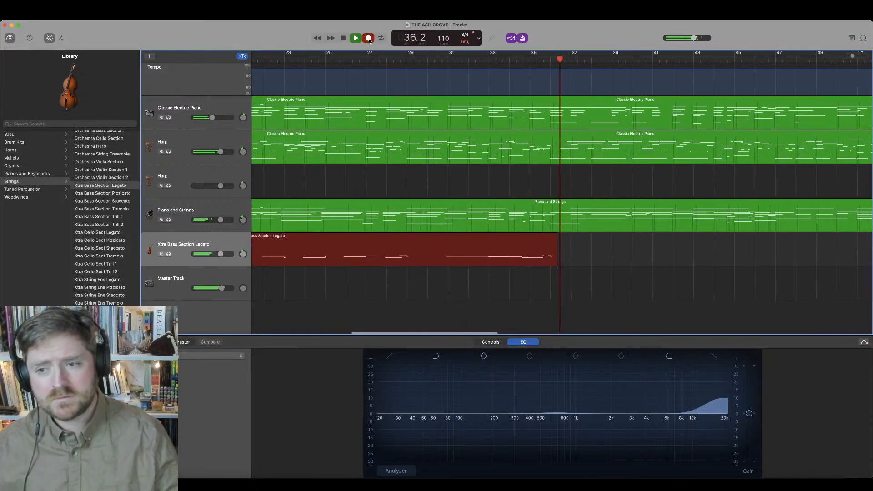
pyautogui.click(369, 38)
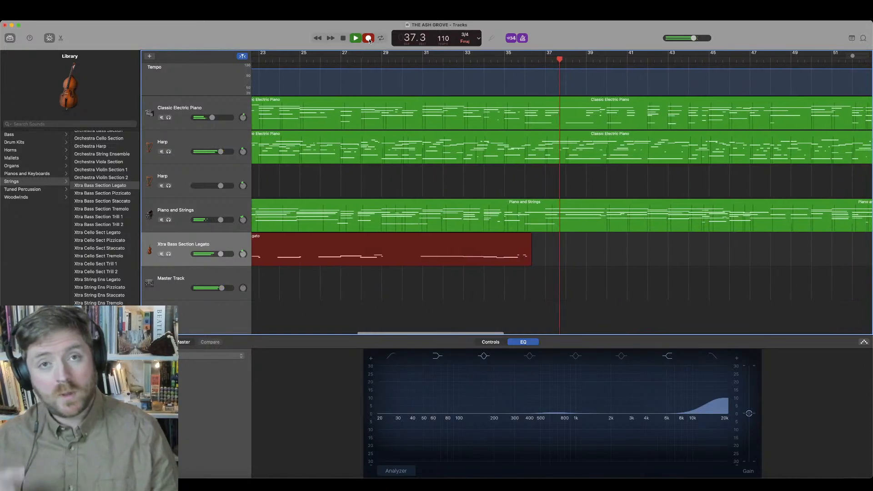
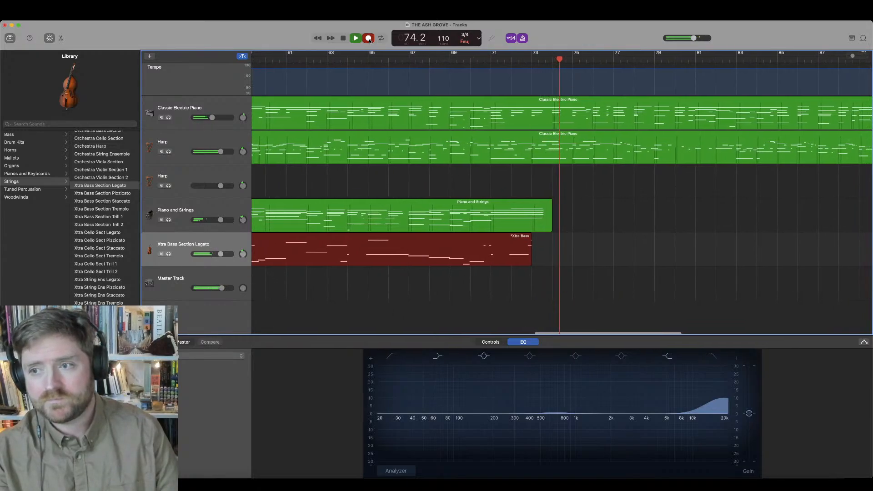
pyautogui.click(369, 39)
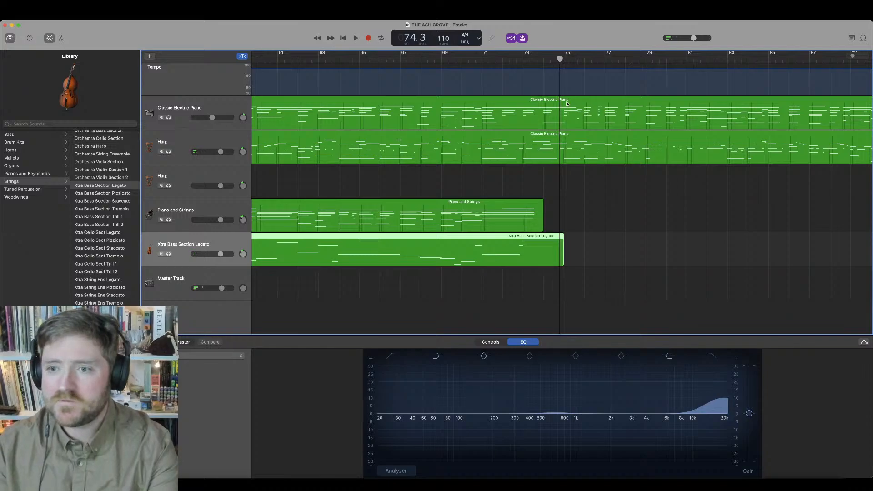
pyautogui.hscroll(10, 669, 181)
pyautogui.hscroll(-20, 669, 181)
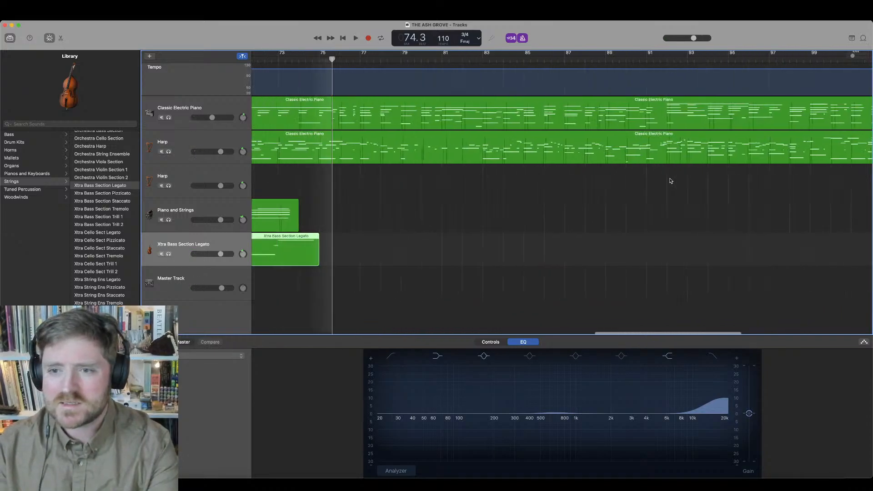
pyautogui.hscroll(18, 621, 173)
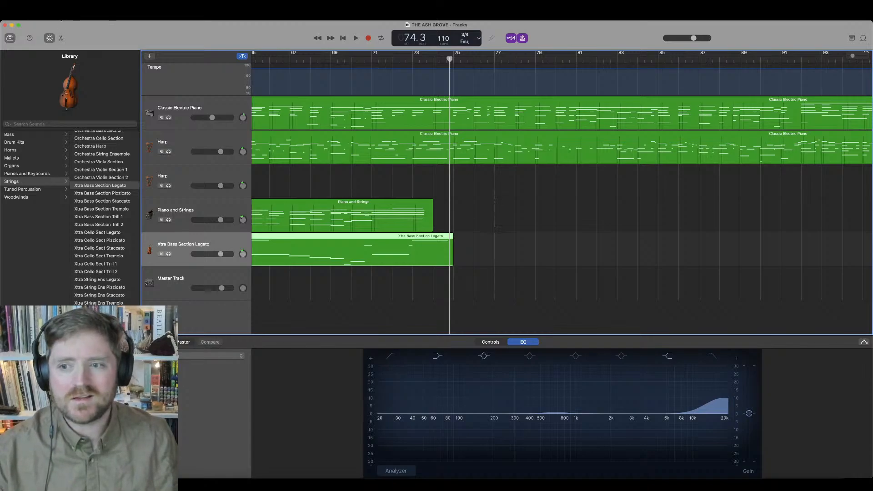
pyautogui.hscroll(-20, 487, 211)
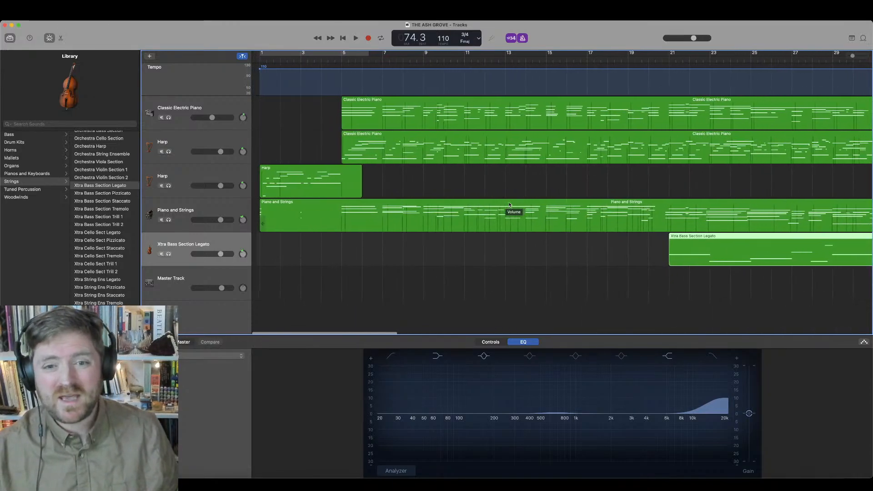
# Step: Play the introduction from the start, then move all regions one bar later so the arrangement begins at bar 2
pyautogui.press('Return')
pyautogui.press('space')
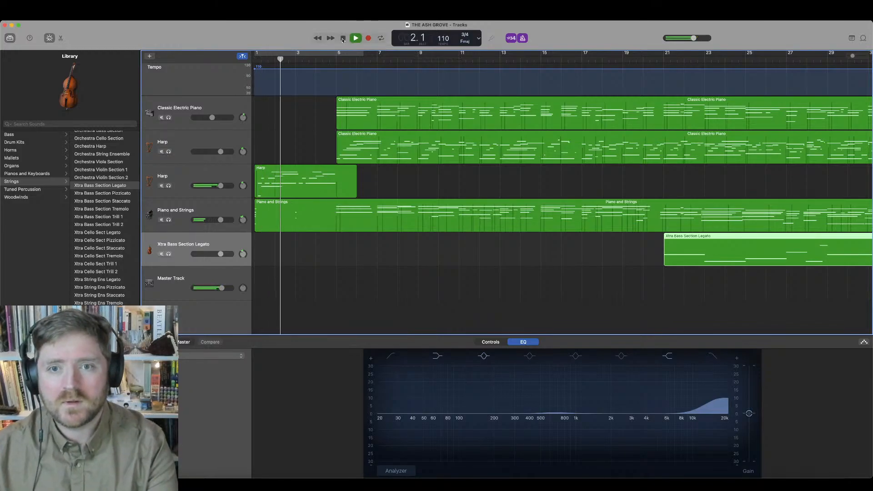
pyautogui.press('super+a')
pyautogui.press('space')
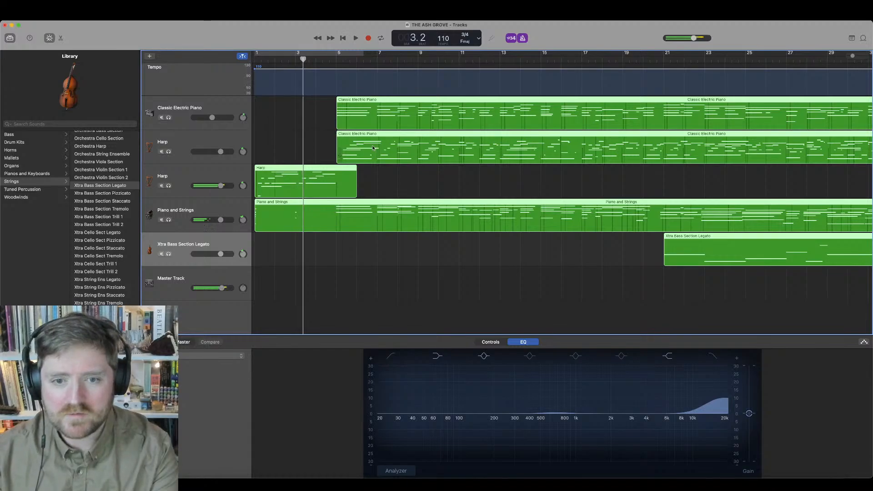
pyautogui.moveTo(323, 166); pyautogui.dragTo(342, 172)
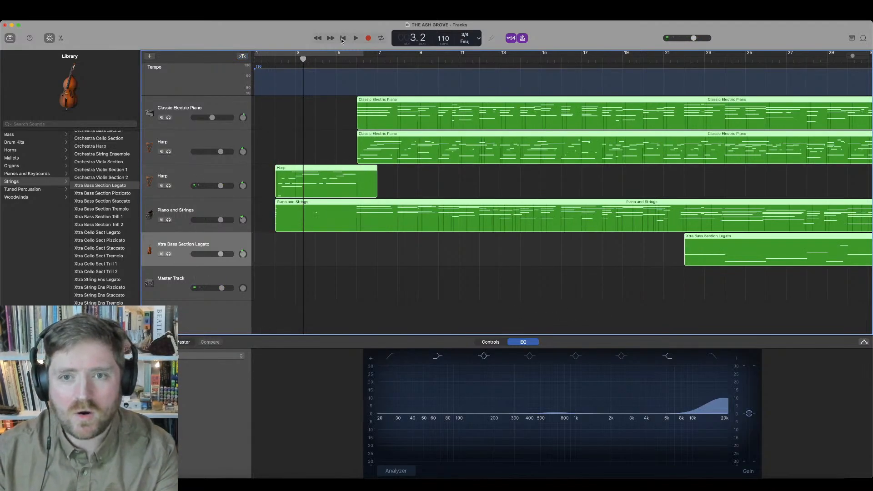
# Step: Turn off the metronome and play the opening from bar 1 and again from bar 2
pyautogui.click(343, 39)
pyautogui.click(357, 38)
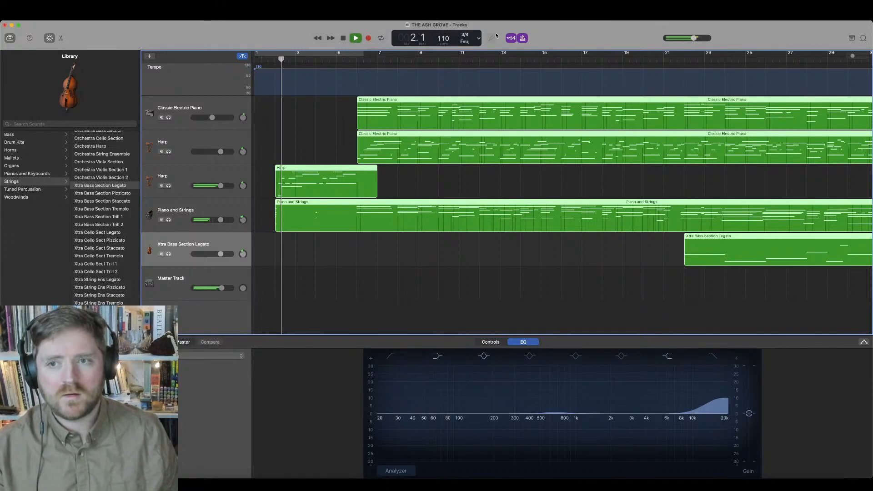
pyautogui.click(522, 39)
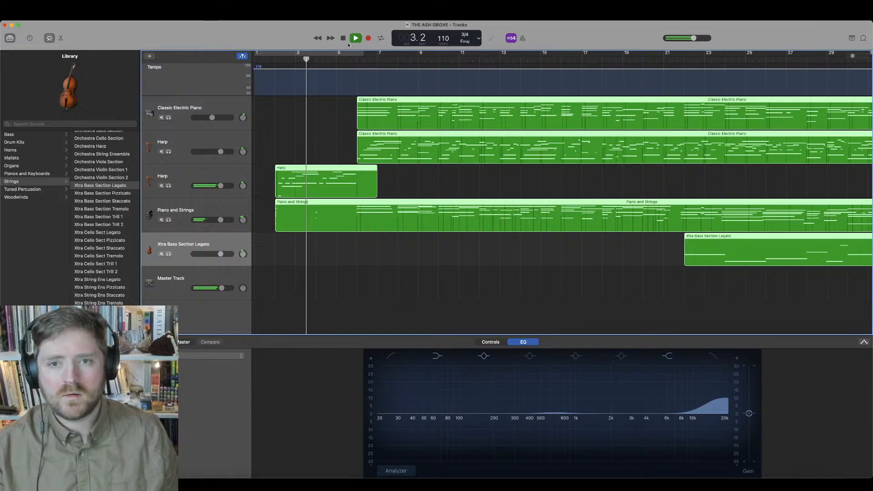
pyautogui.press('space')
pyautogui.click(274, 64)
pyautogui.press('space')
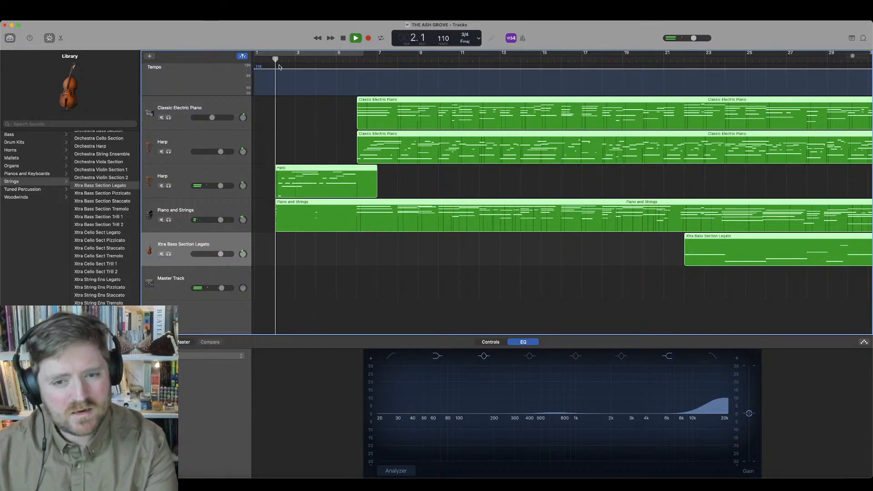
pyautogui.press('space')
# Step: Open the Piano and Strings region in the Piano Roll and examine its opening notes
pyautogui.press('e')
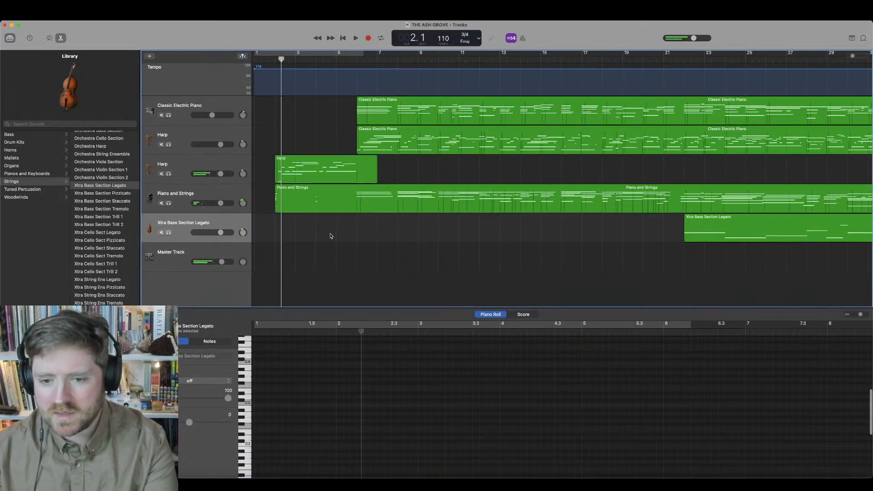
pyautogui.click(308, 206)
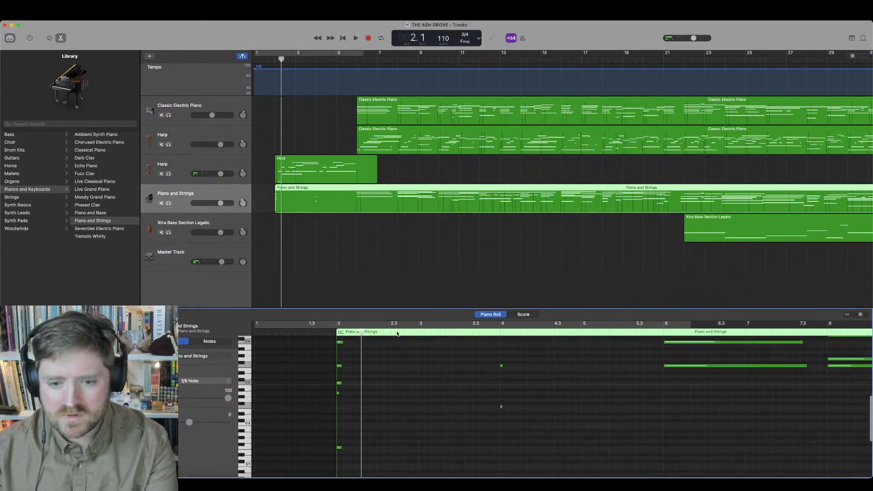
pyautogui.scroll(-3, 366, 415)
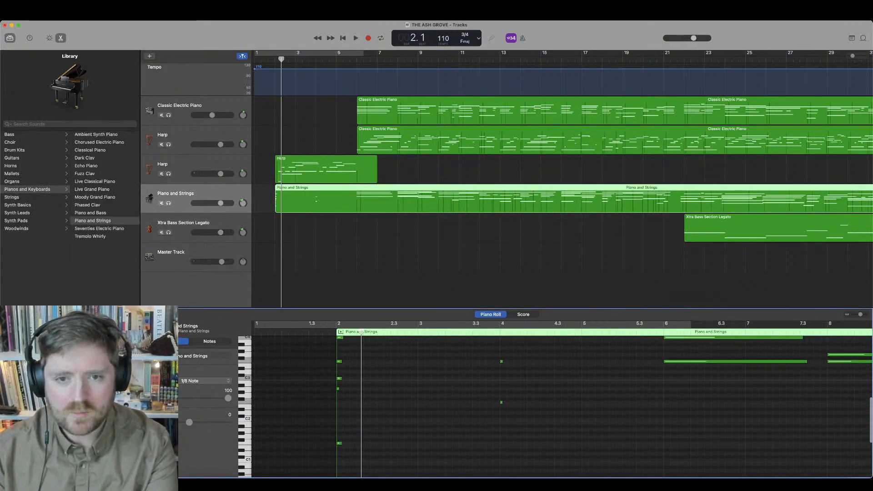
pyautogui.click(254, 60)
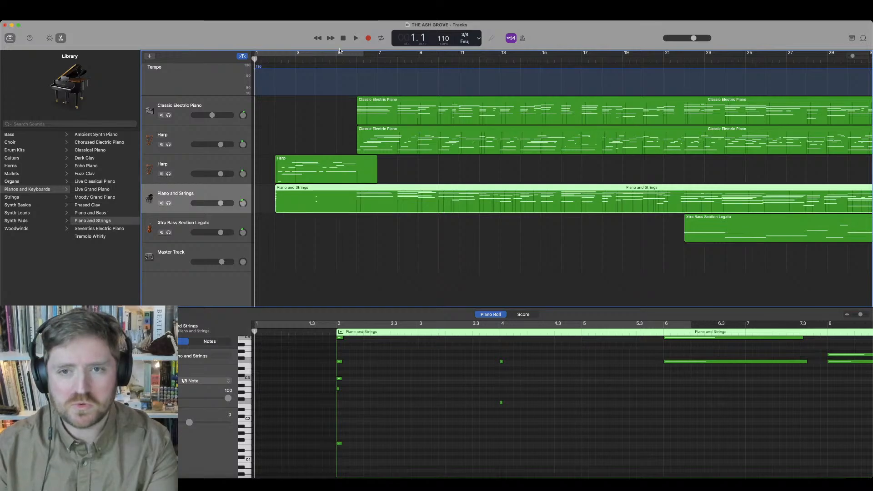
pyautogui.click(369, 38)
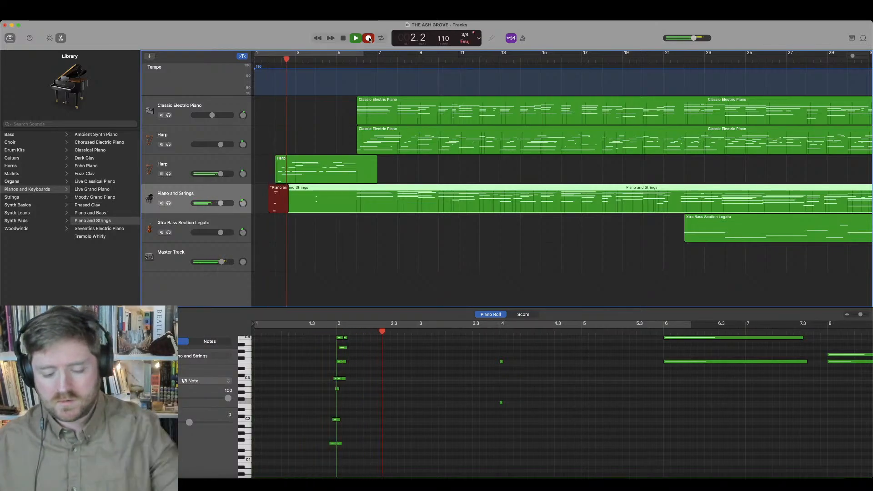
pyautogui.click(369, 38)
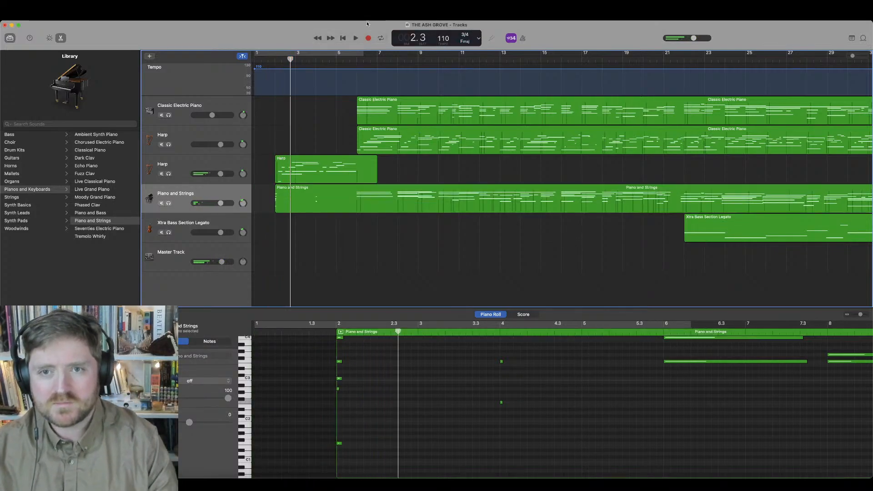
# Step: Record an introduction part on the Piano and Strings track from bar 1 to about bar 6
pyautogui.click(343, 39)
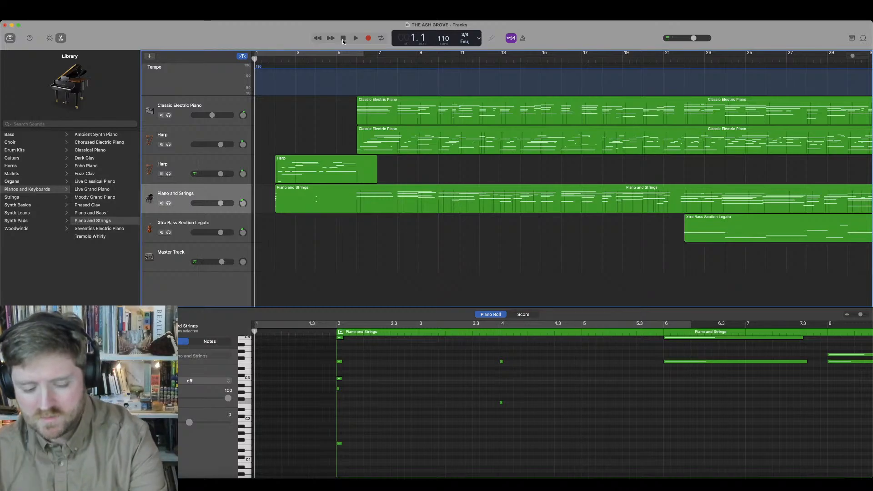
pyautogui.press('r')
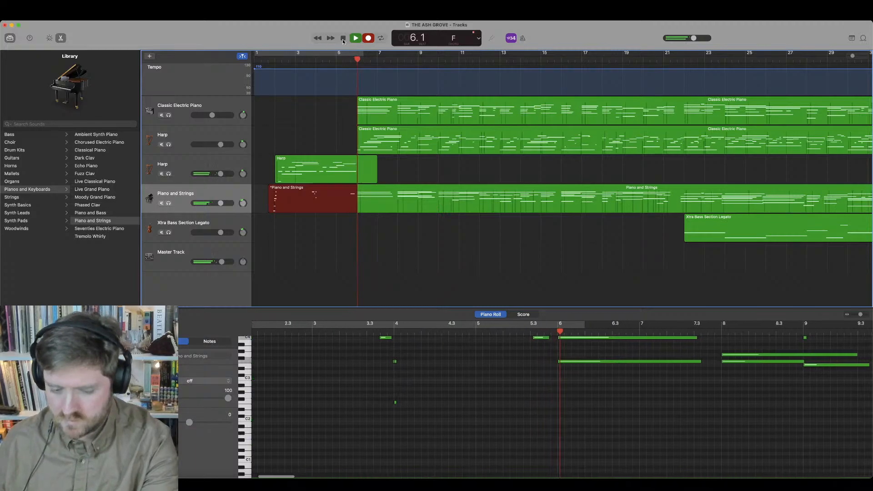
pyautogui.click(344, 39)
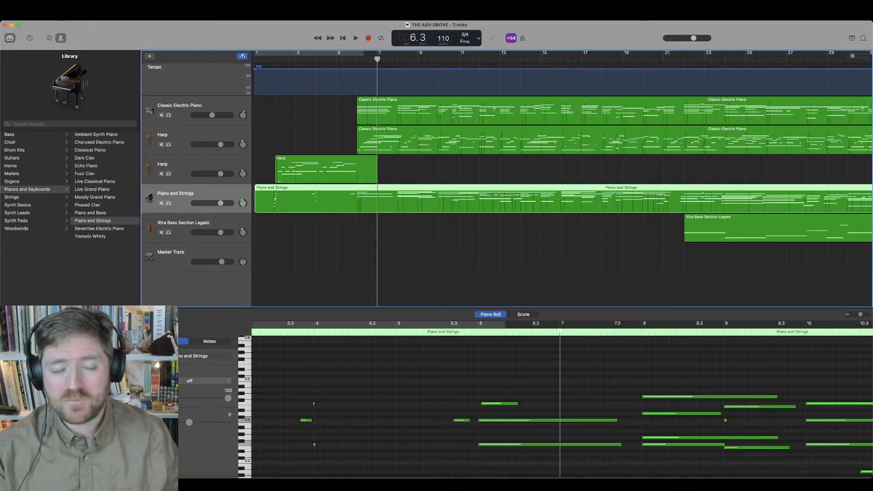
# Step: Open the recent project PURCELL O WORSHIP THE LORD
pyautogui.click(59, 16)
pyautogui.moveTo(72, 42)
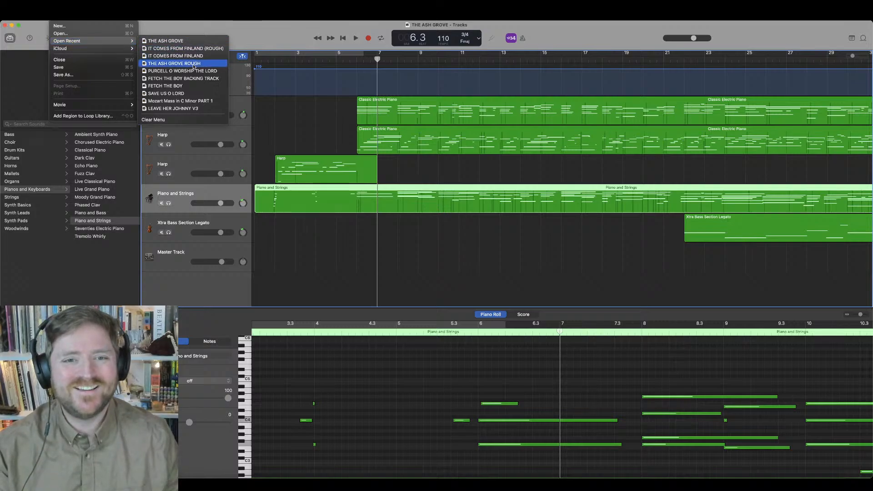
pyautogui.click(202, 71)
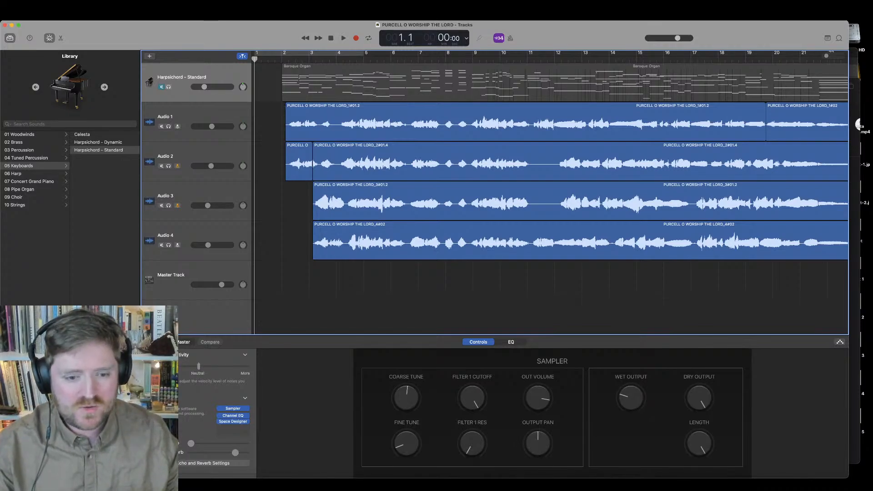
# Step: Switch to the browser and find the "O worship the Lord" passage on page 5 of Purcell's Declare His Honour score
pyautogui.press('F4')
pyautogui.click(266, 82)
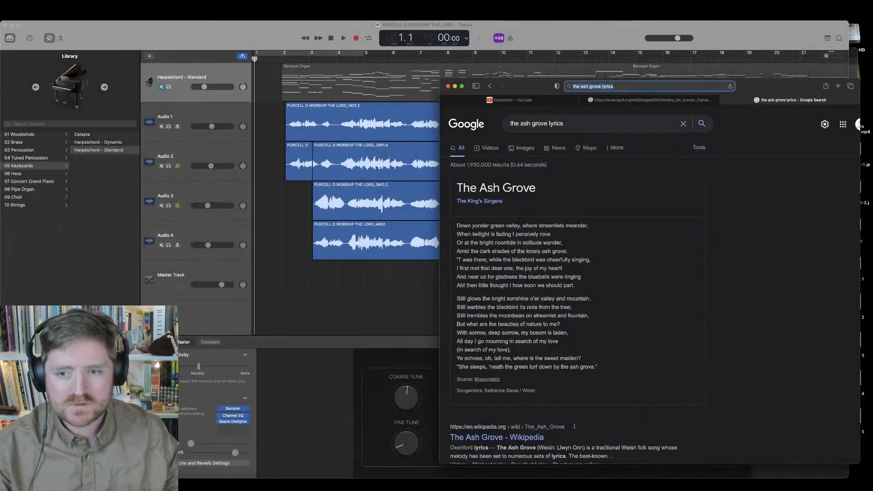
pyautogui.click(633, 102)
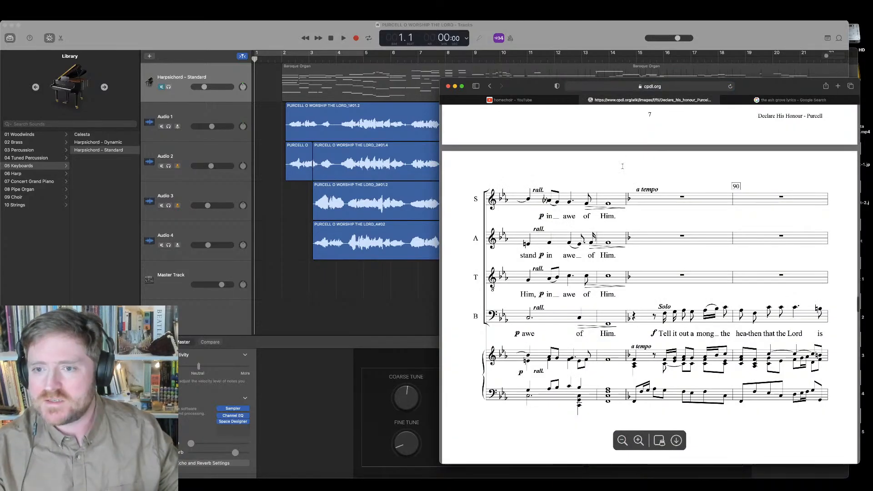
pyautogui.scroll(3, 621, 176)
pyautogui.scroll(15, 621, 176)
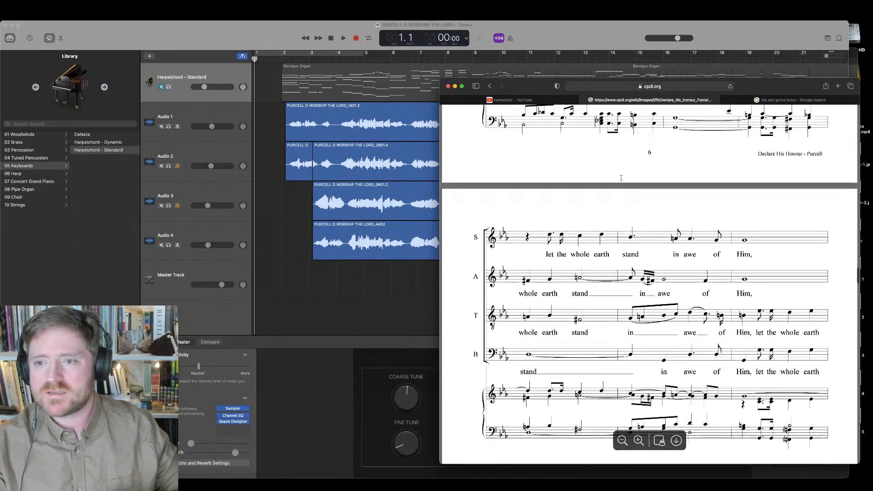
pyautogui.scroll(15, 621, 182)
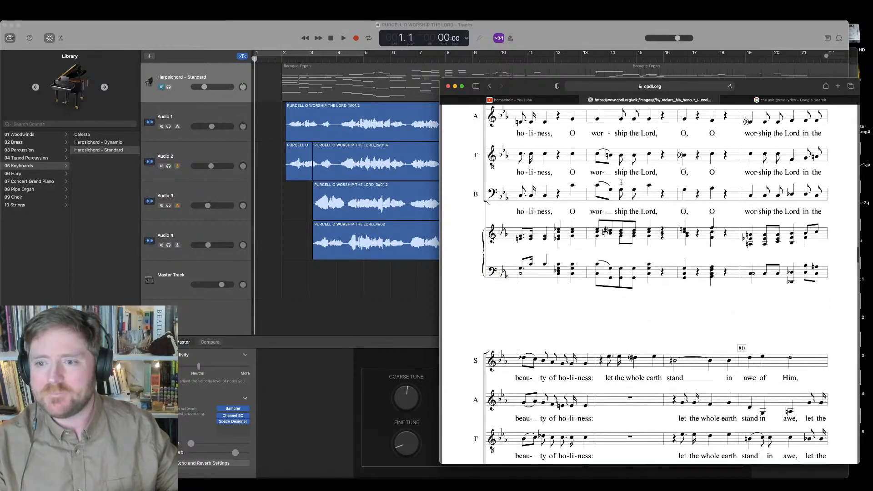
pyautogui.scroll(10, 622, 182)
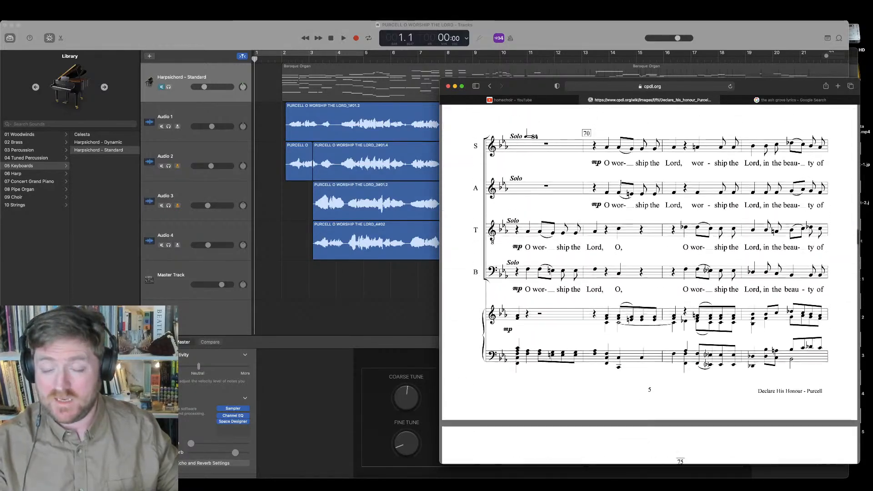
pyautogui.scroll(1, 621, 182)
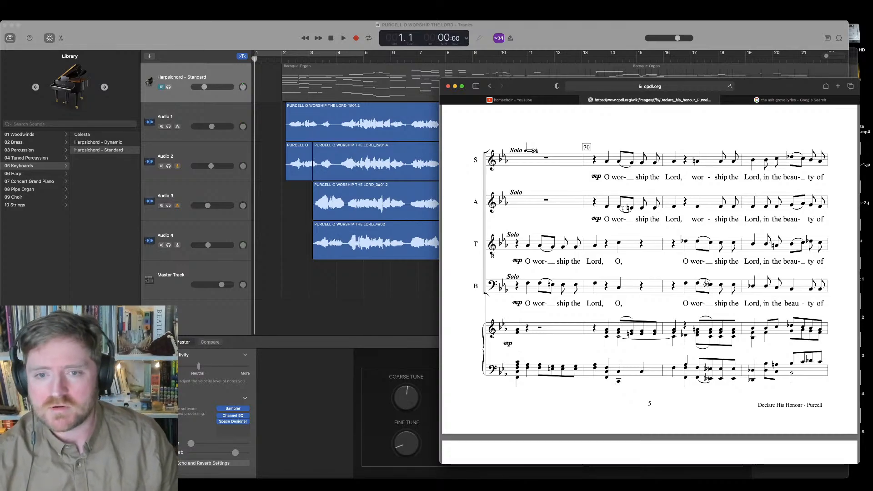
# Step: Unmute the Harpsichord - Standard track in GarageBand and play the Purcell project from the start
pyautogui.click(341, 87)
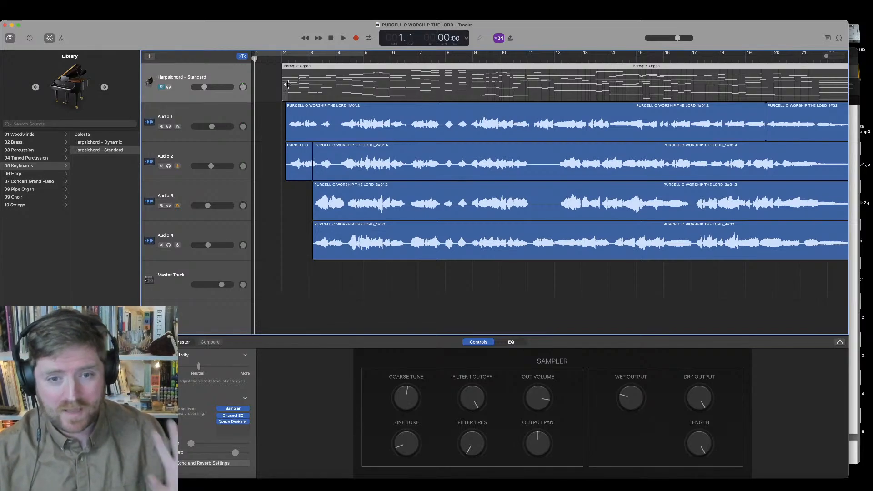
pyautogui.click(160, 88)
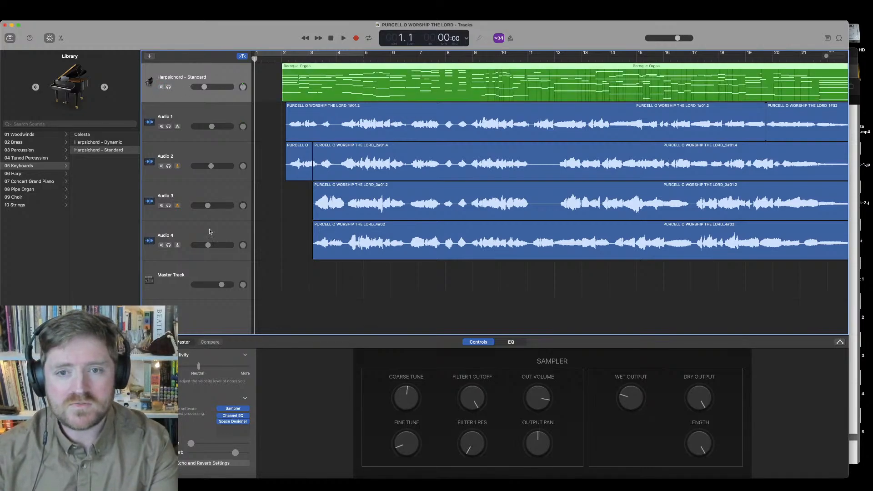
pyautogui.press('super+Tab')
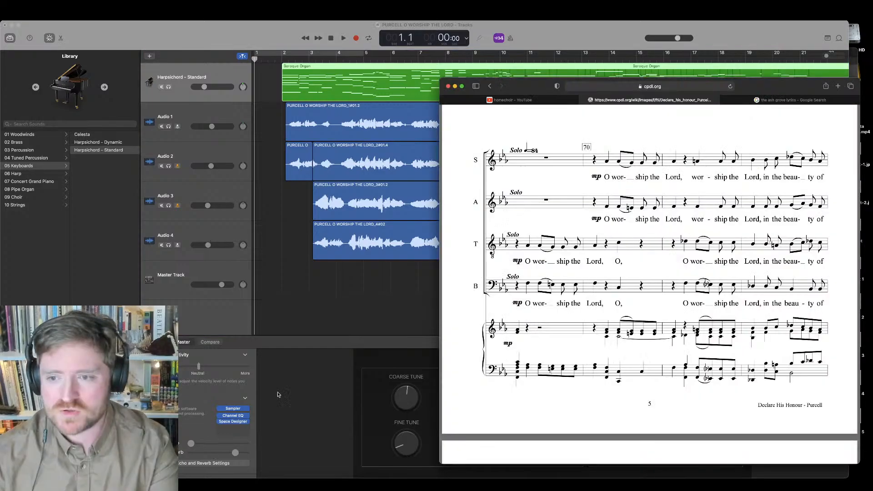
pyautogui.scroll(3, 468, 293)
pyautogui.scroll(-3, 468, 293)
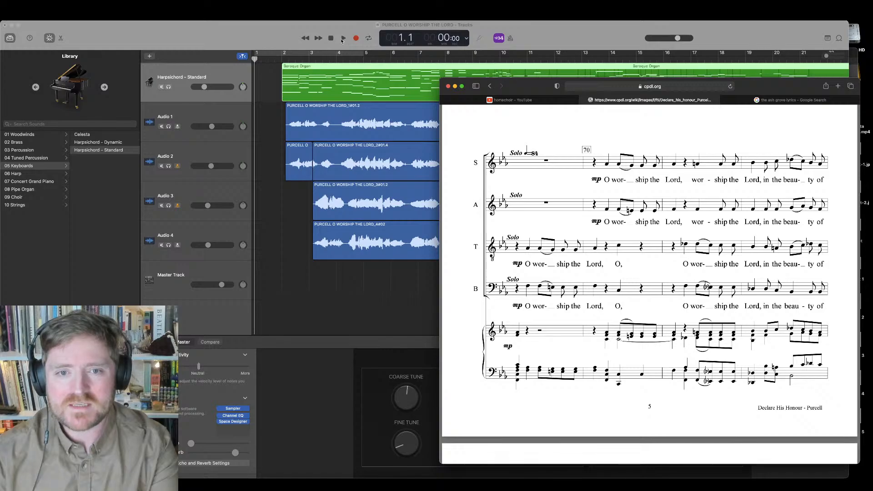
pyautogui.click(343, 38)
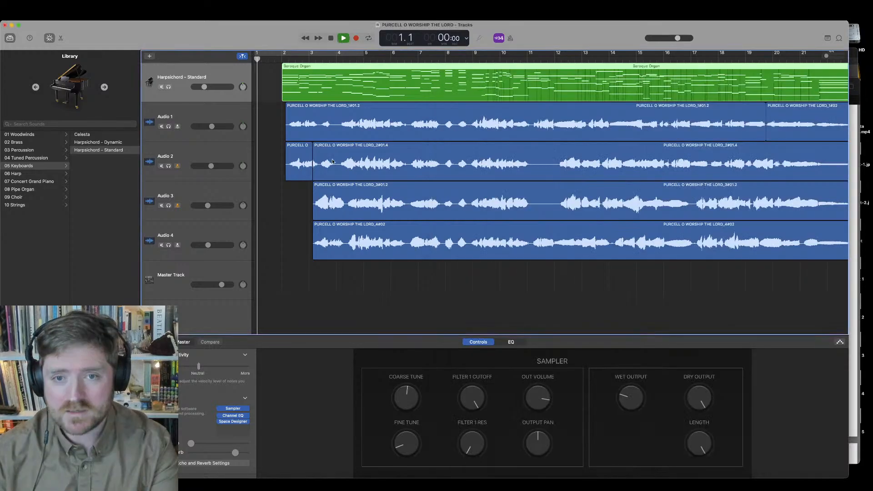
# Step: Follow the Declare His Honour score in the browser from page 5 to page 7 while the project plays
pyautogui.press('super+Tab')
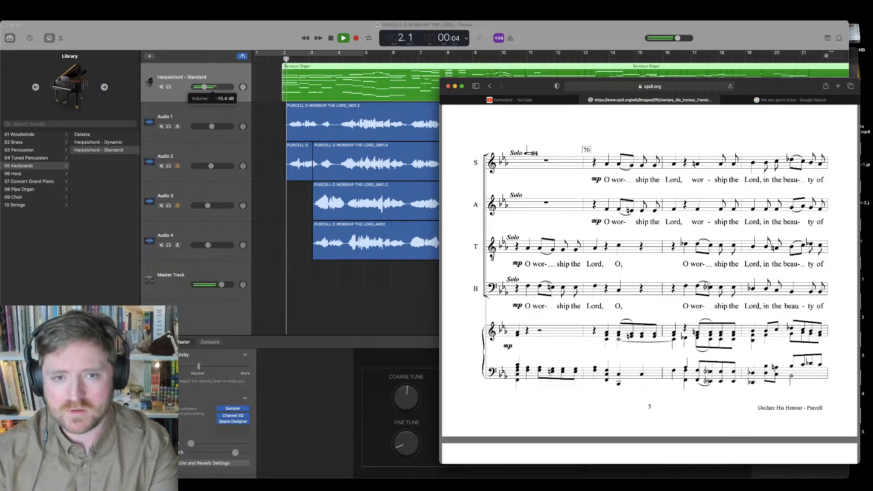
pyautogui.click(205, 88)
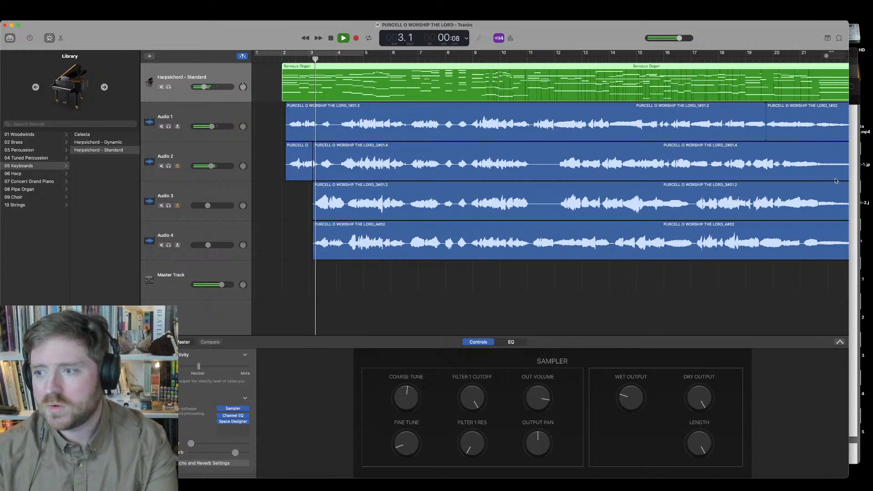
pyautogui.click(850, 184)
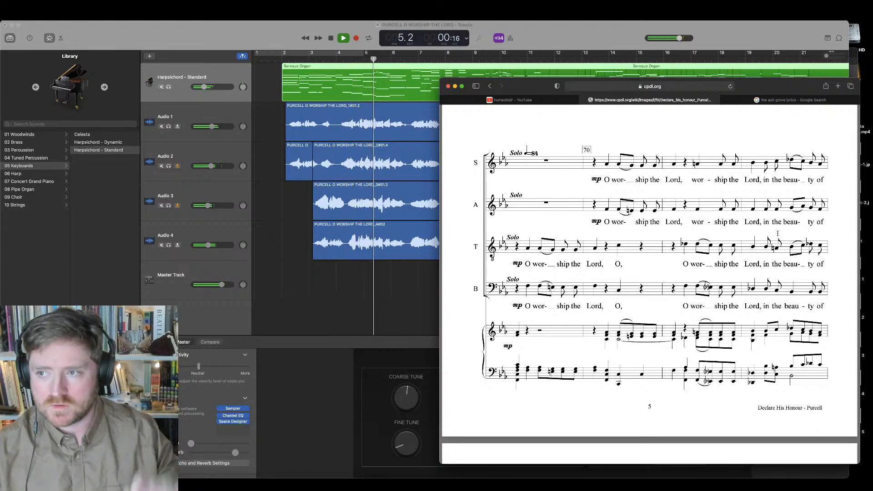
pyautogui.scroll(-8, 787, 225)
pyautogui.scroll(-5, 777, 234)
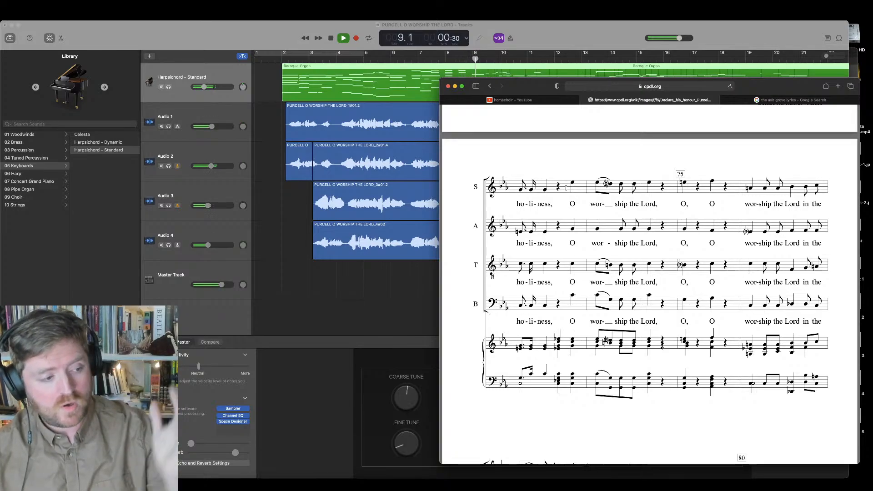
pyautogui.scroll(-10, 566, 187)
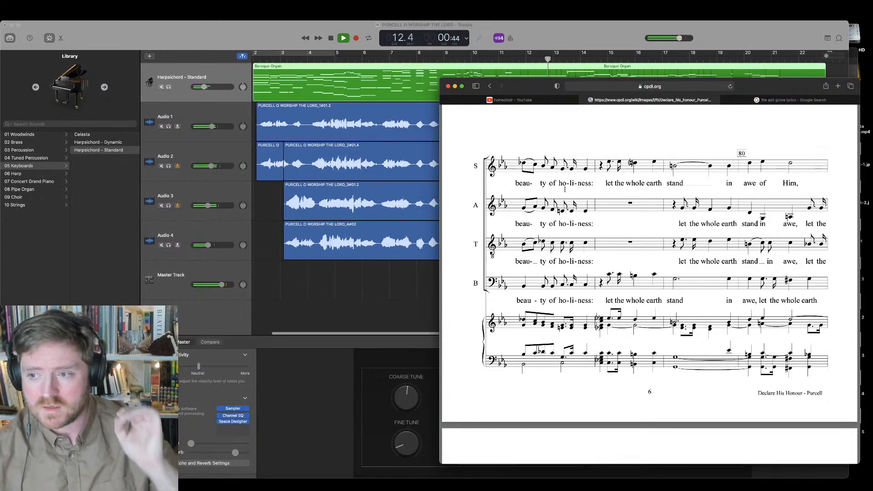
pyautogui.scroll(-1, 566, 190)
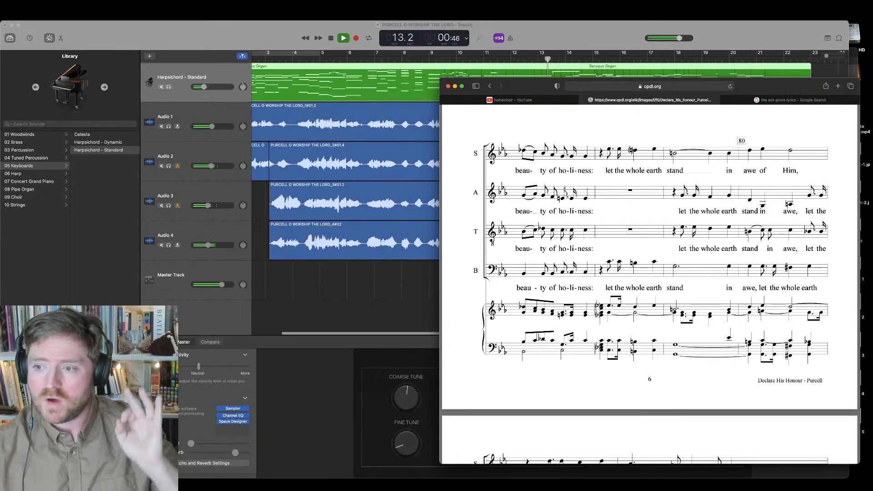
pyautogui.scroll(-5, 565, 190)
pyautogui.scroll(-10, 565, 190)
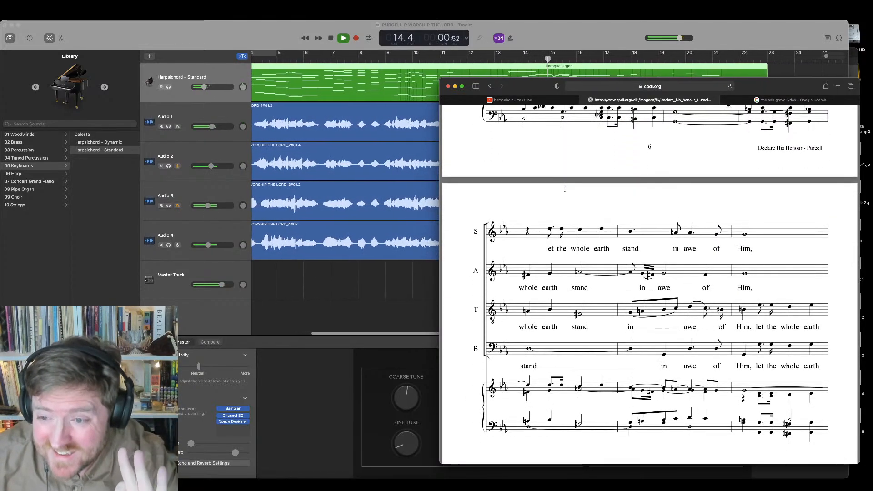
# Step: Follow the Declare His Honour score from page 7 to the start of page 8 while the Purcell project plays
pyautogui.scroll(-5, 565, 190)
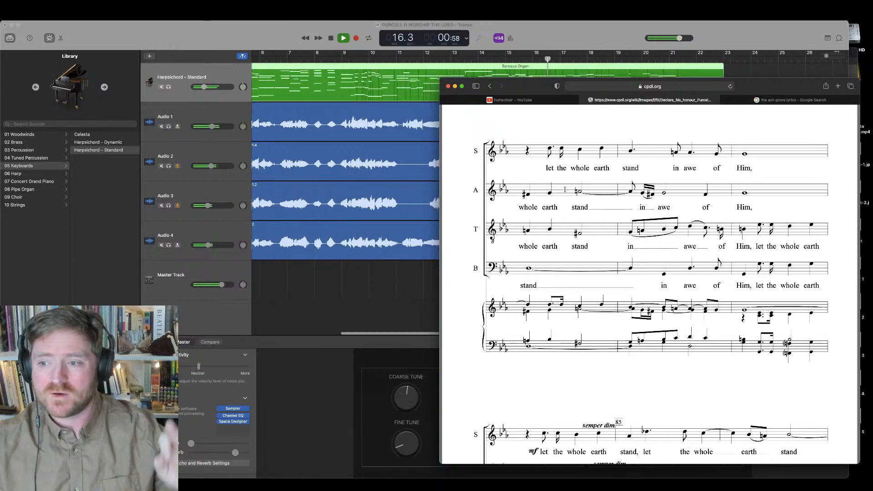
pyautogui.scroll(-10, 565, 190)
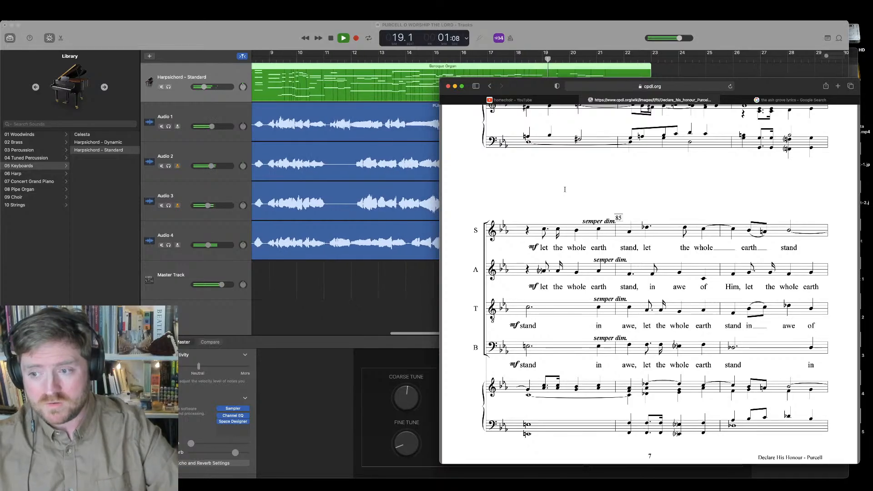
pyautogui.scroll(-1, 565, 189)
pyautogui.scroll(-10, 565, 190)
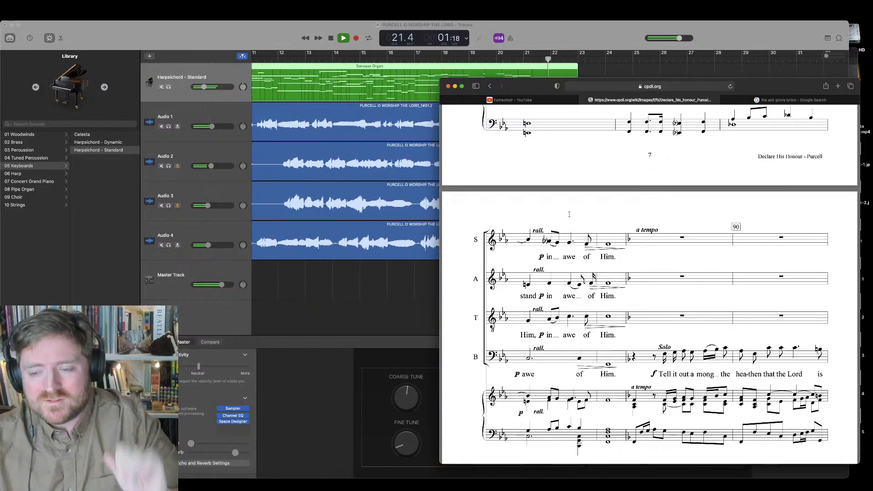
# Step: Switch back to GarageBand, stop the playback and look over the recorded tracks from bar 1
pyautogui.click(333, 40)
pyautogui.hscroll(-10, 465, 134)
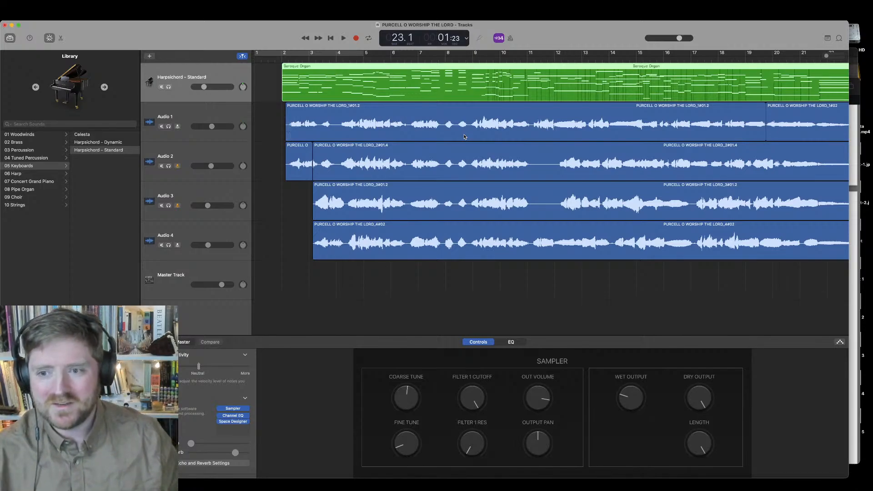
pyautogui.hscroll(2, 464, 137)
pyautogui.hscroll(-3, 464, 137)
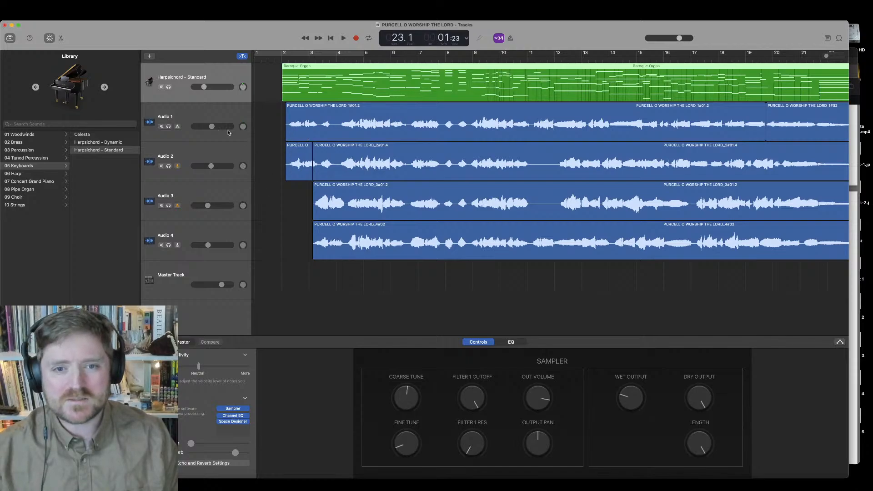
# Step: Solo the Audio 1 track and play a short passage of it from bar 2
pyautogui.click(225, 115)
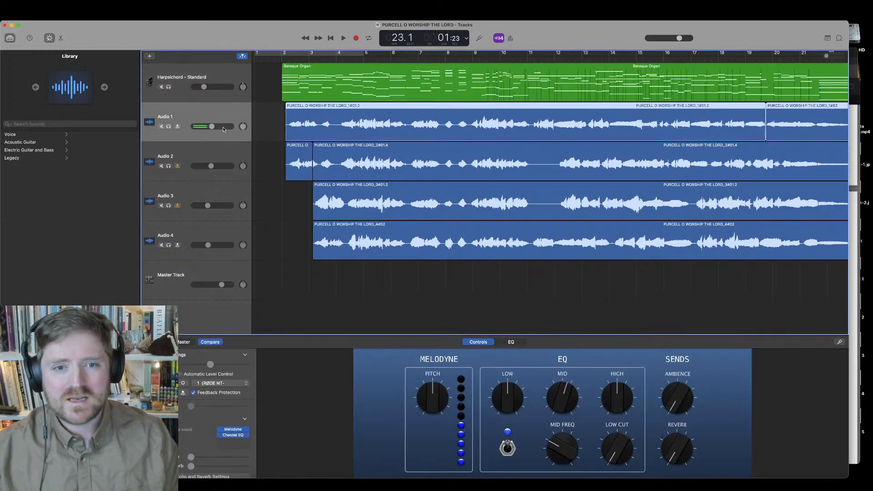
pyautogui.click(169, 127)
pyautogui.click(282, 57)
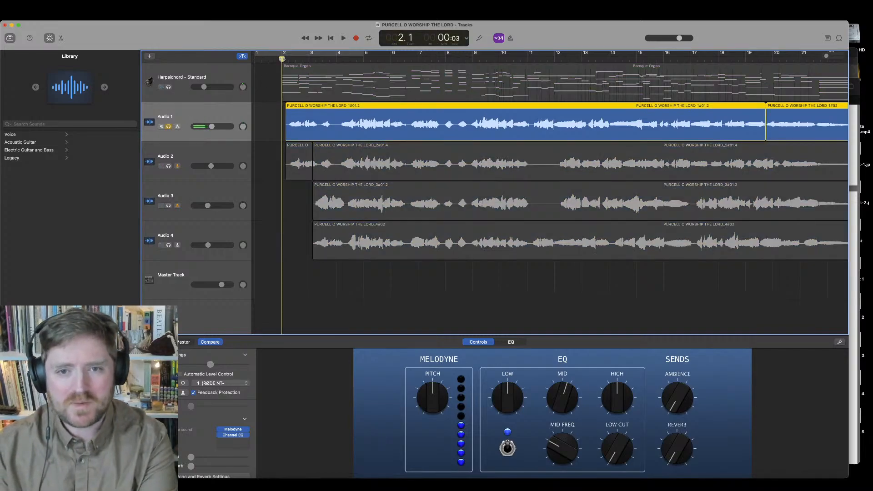
pyautogui.press('space')
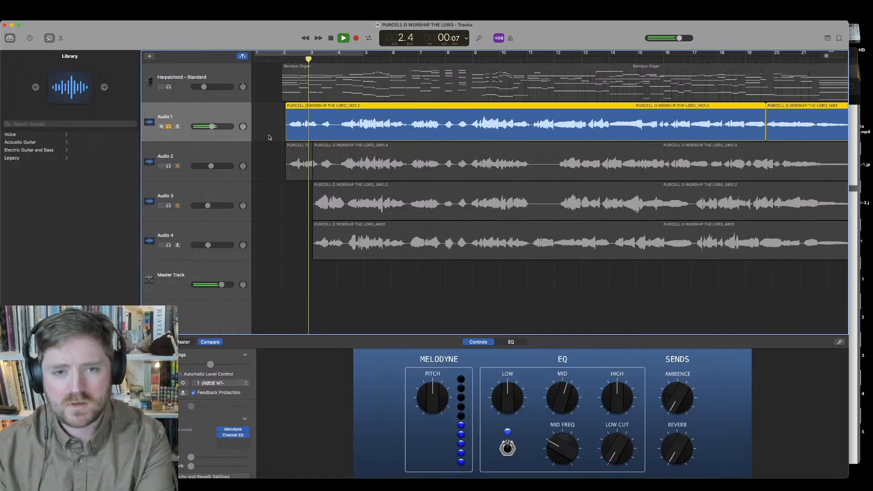
pyautogui.press('space')
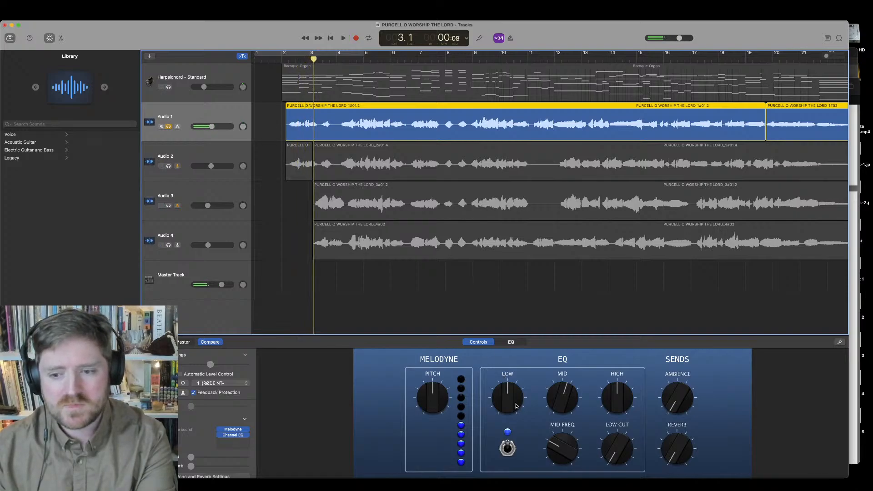
# Step: Raise the low and high EQ slightly on Audio 1 and Audio 4, comparing them with the EQ of Audio 2 and Audio 3
pyautogui.moveTo(517, 406); pyautogui.dragTo(520, 404)
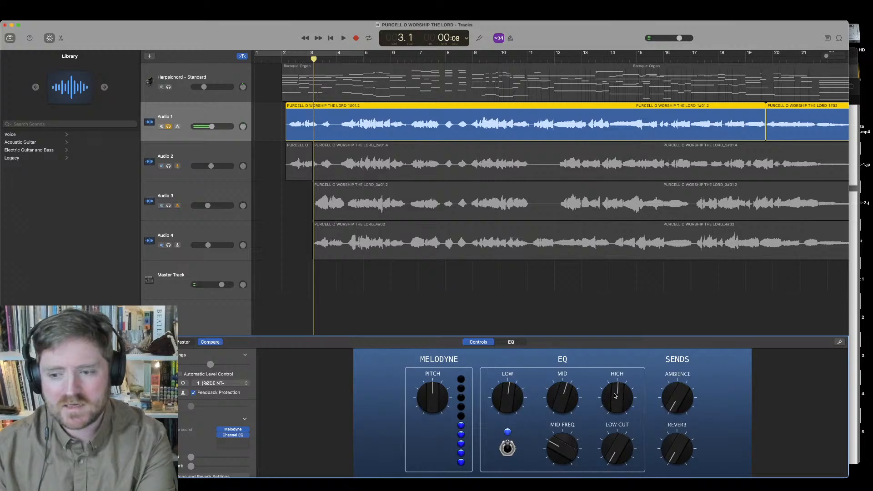
pyautogui.click(201, 154)
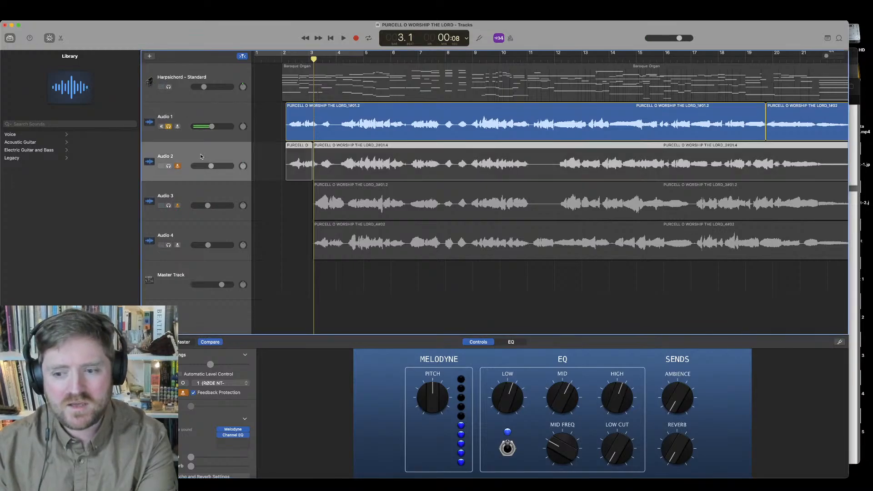
pyautogui.click(211, 196)
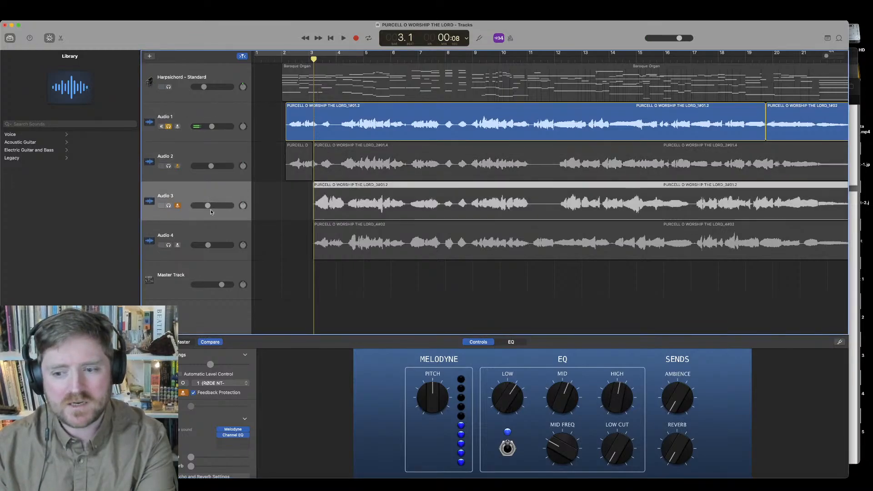
pyautogui.click(217, 233)
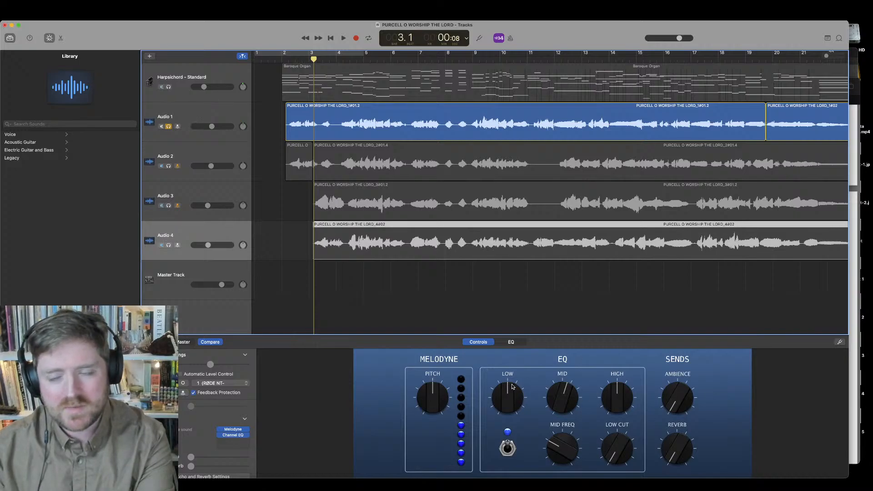
pyautogui.moveTo(513, 396); pyautogui.dragTo(516, 390)
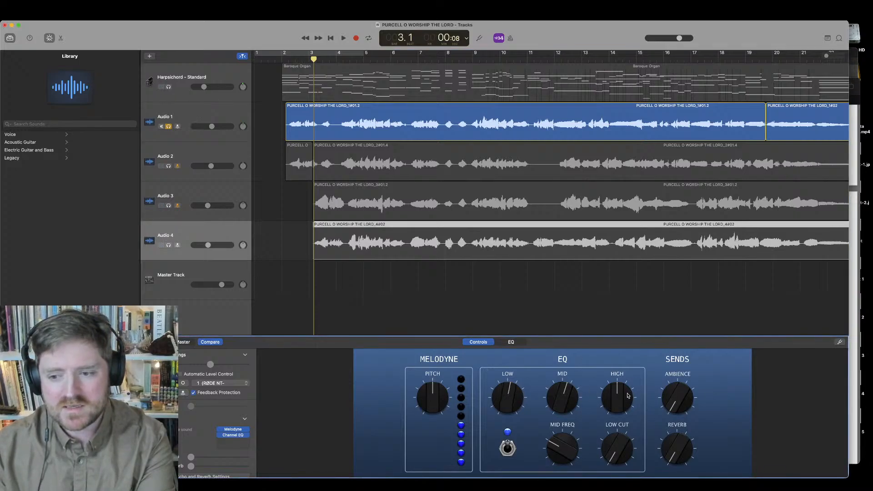
pyautogui.moveTo(628, 394); pyautogui.dragTo(629, 389)
pyautogui.click(233, 120)
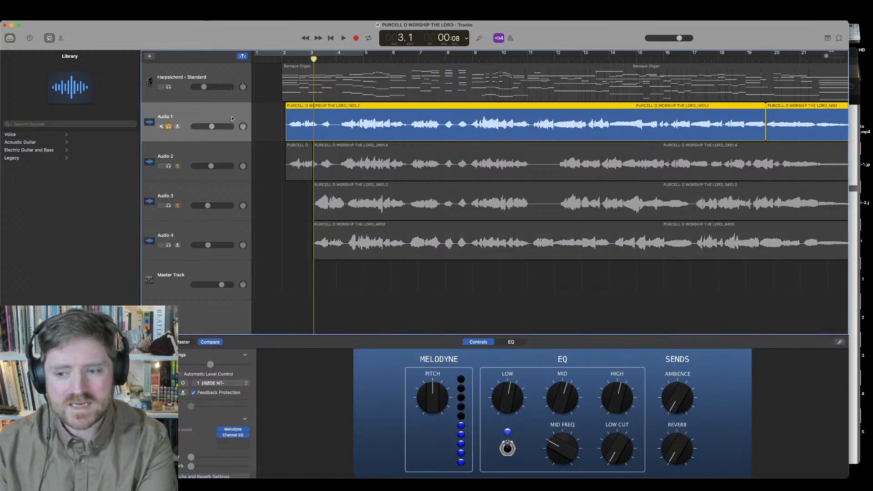
pyautogui.click(226, 146)
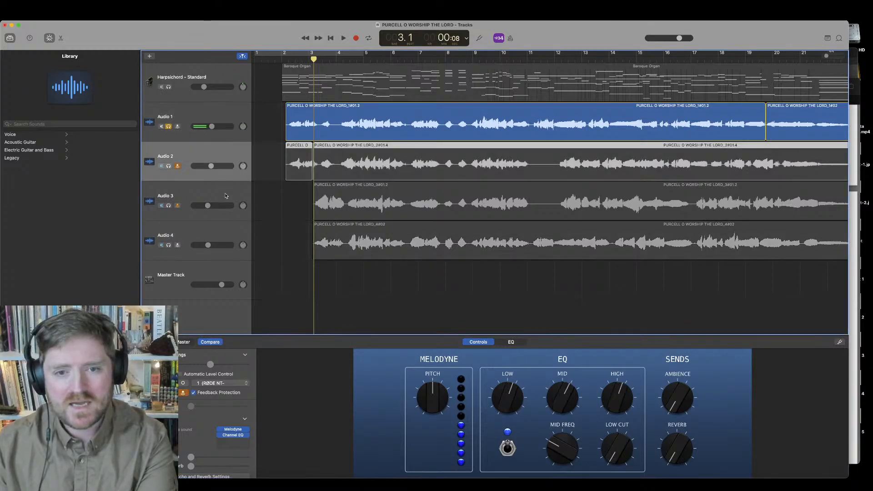
pyautogui.click(226, 197)
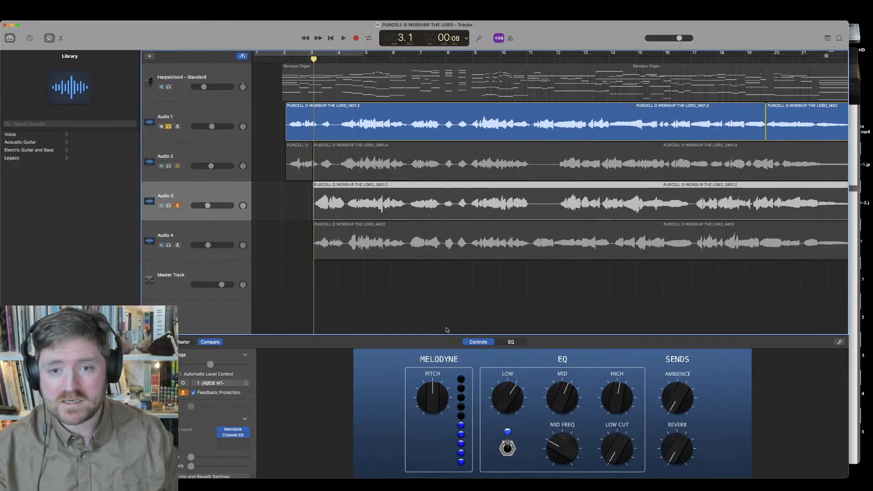
# Step: Take Audio 1 out of solo, and pan Audio 1 slightly right and Audio 2 slightly left
pyautogui.click(169, 126)
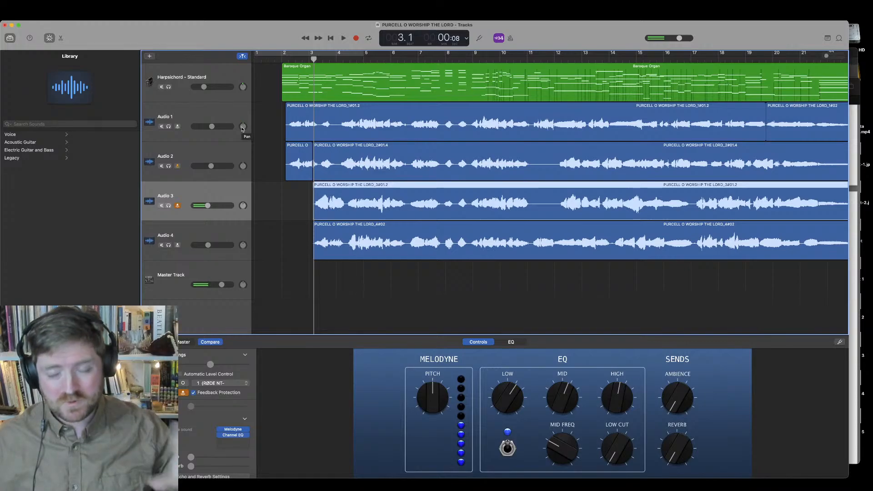
pyautogui.moveTo(242, 128); pyautogui.dragTo(242, 128)
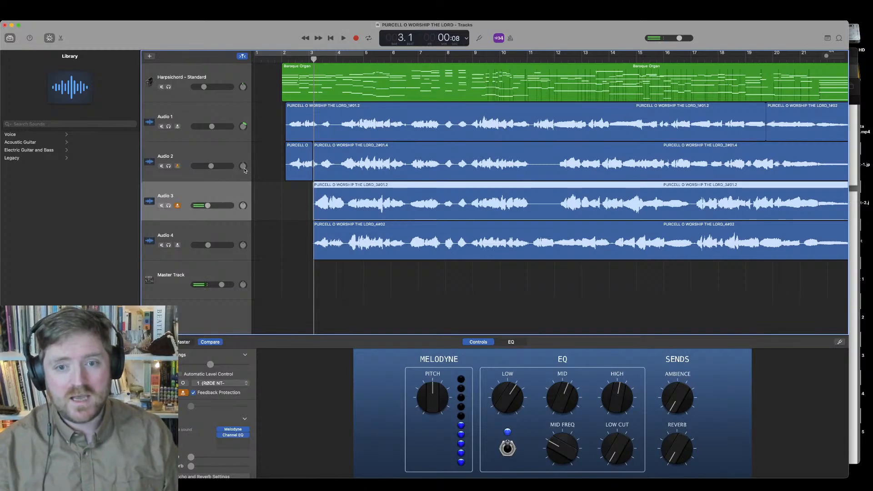
pyautogui.moveTo(242, 167); pyautogui.dragTo(243, 168)
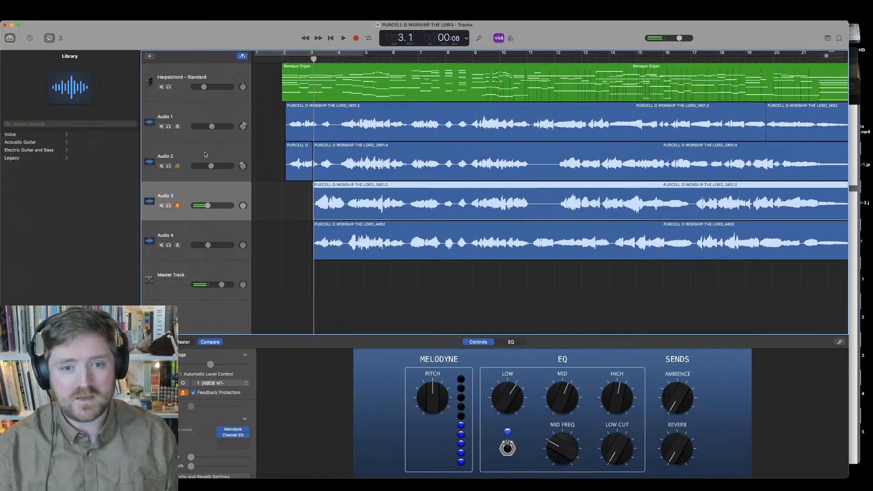
# Step: Solo Audio 1 and Audio 2 and play the two panned voices together from bar 3
pyautogui.click(168, 127)
pyautogui.click(169, 166)
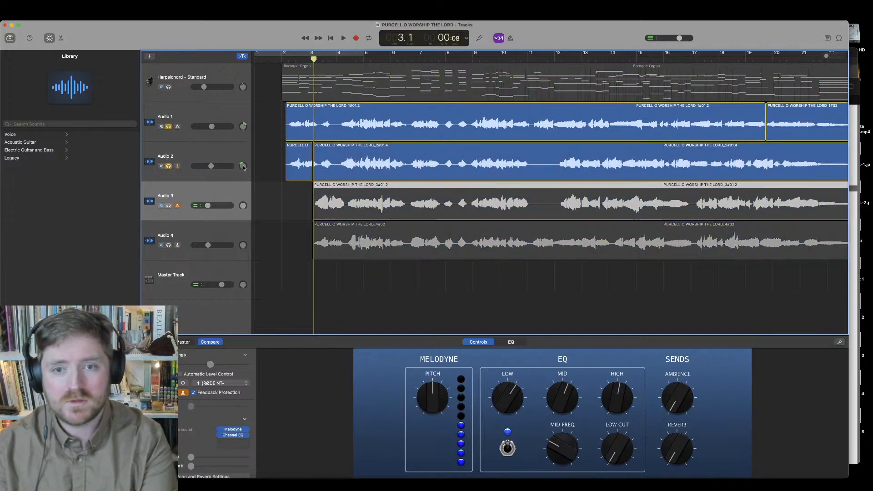
pyautogui.press('space')
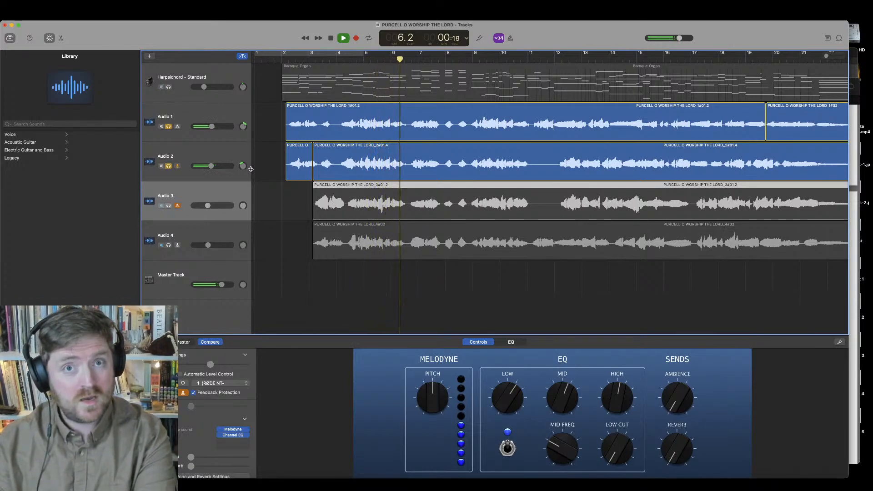
pyautogui.press('space')
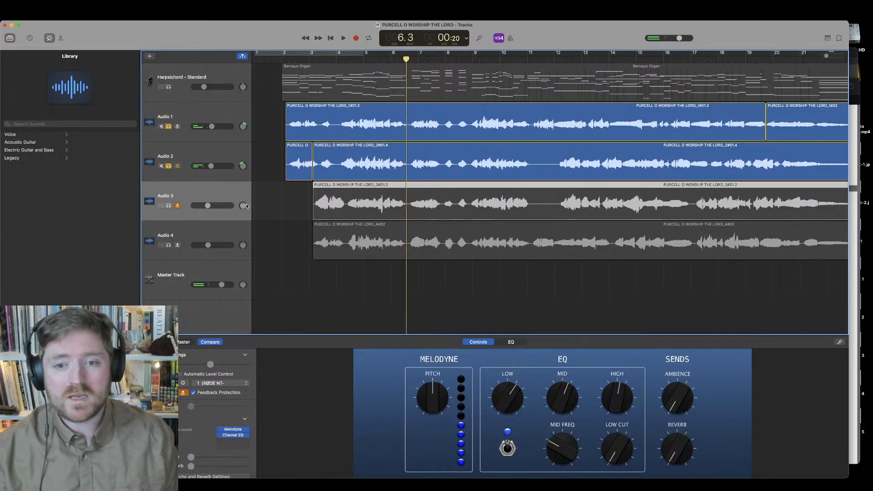
# Step: Pan Audio 3 slightly right and Audio 4 left to -20
pyautogui.moveTo(243, 205)
pyautogui.moveTo(243, 206); pyautogui.dragTo(243, 205)
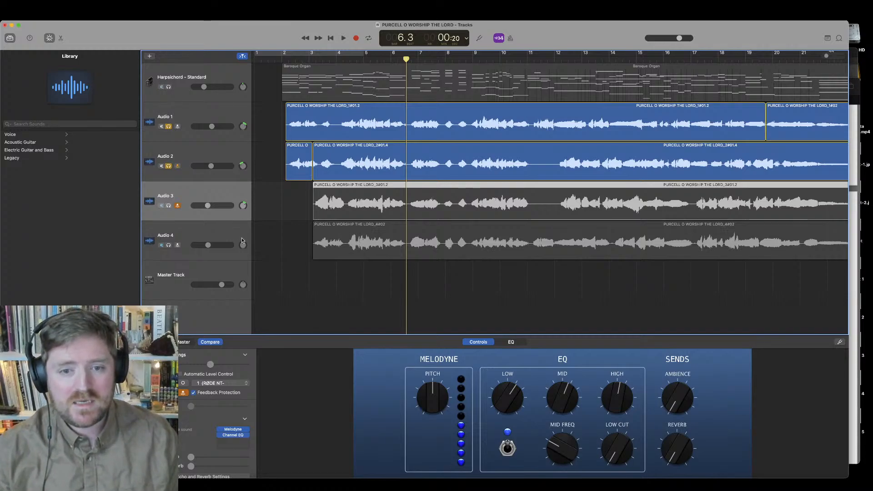
pyautogui.moveTo(242, 245); pyautogui.dragTo(243, 254)
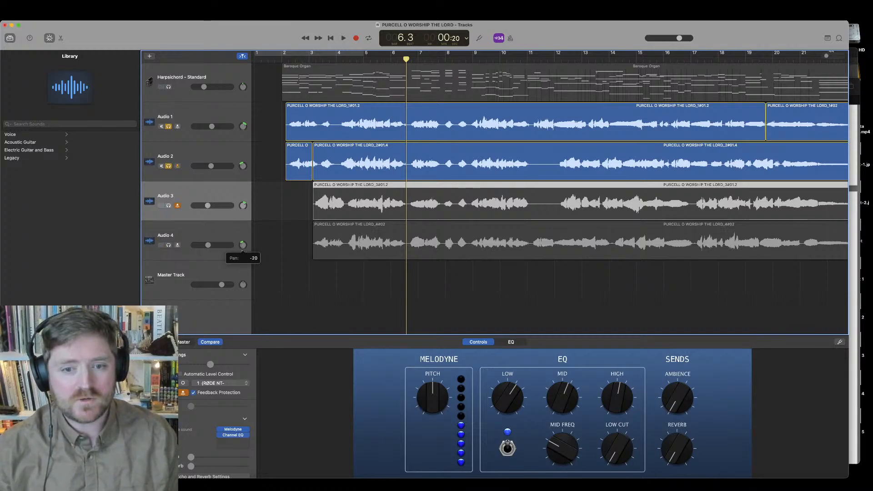
# Step: Solo only Audio 3 and Audio 4 and play the pair from about bar 4
pyautogui.click(169, 205)
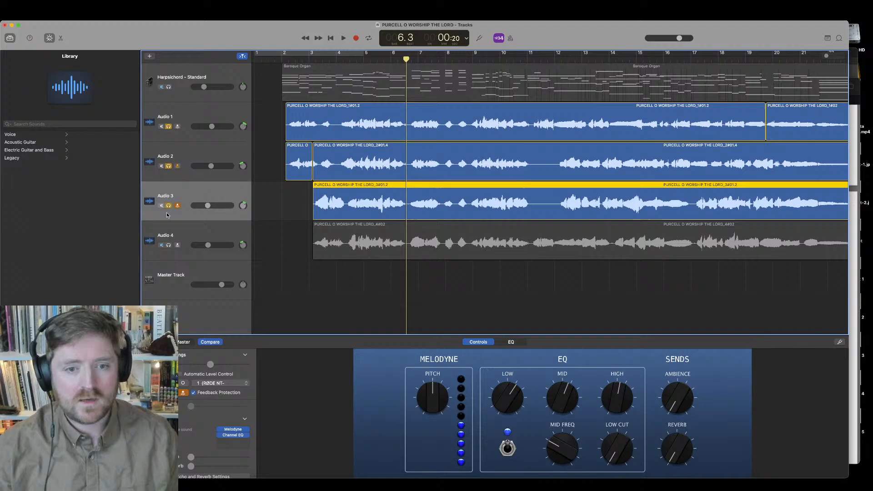
pyautogui.click(169, 245)
pyautogui.click(168, 166)
pyautogui.click(168, 126)
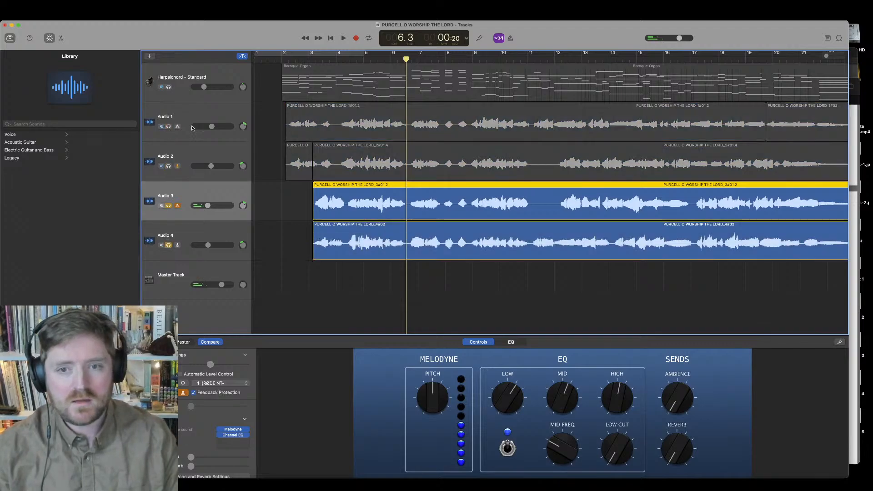
pyautogui.click(337, 58)
pyautogui.press('space')
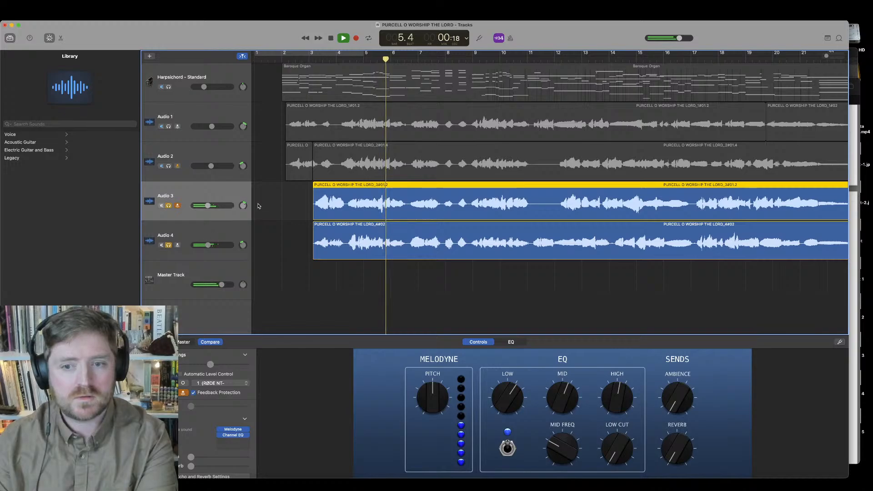
pyautogui.press('space')
# Step: Add Audio 1 and Audio 2 back to the solo and play all four voices without the harpsichord
pyautogui.click(169, 127)
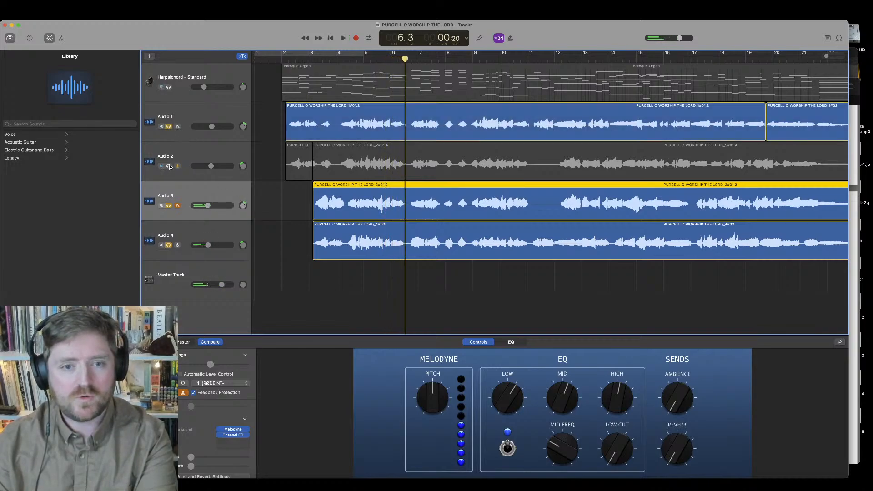
pyautogui.click(168, 166)
pyautogui.press('space')
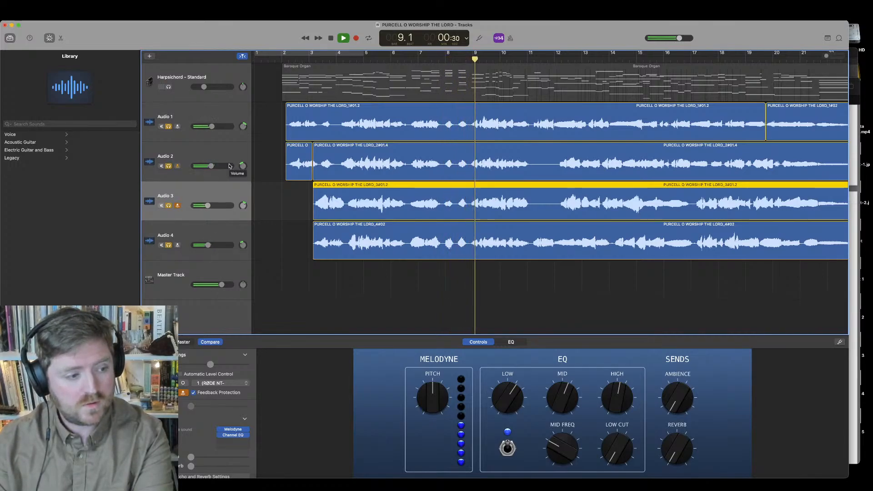
pyautogui.press('space')
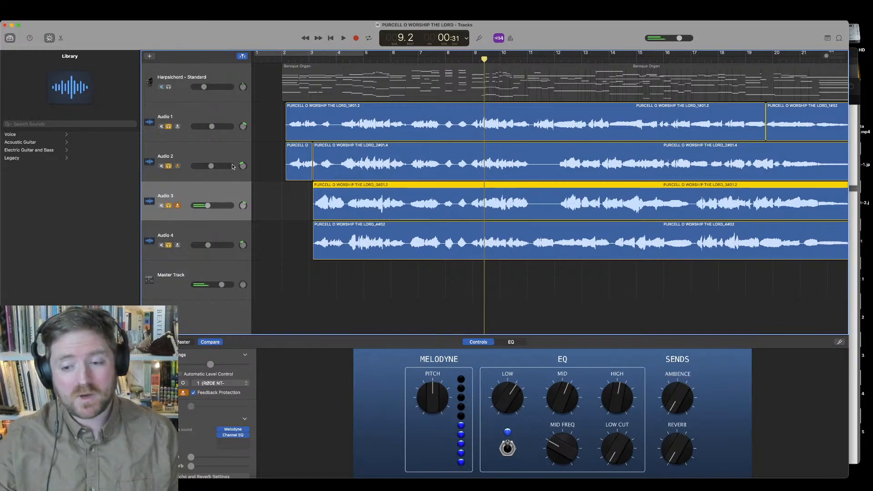
# Step: Check the EQ settings of Audio 1 and Audio 3
pyautogui.click(223, 121)
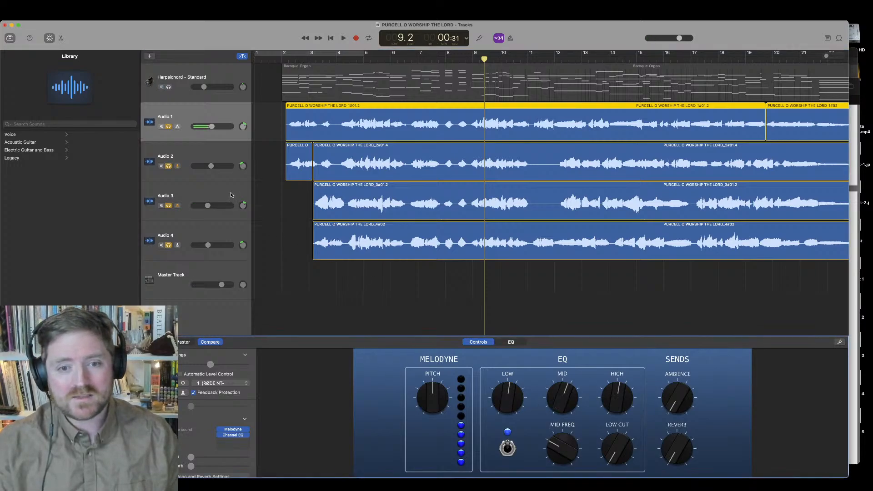
pyautogui.click(211, 200)
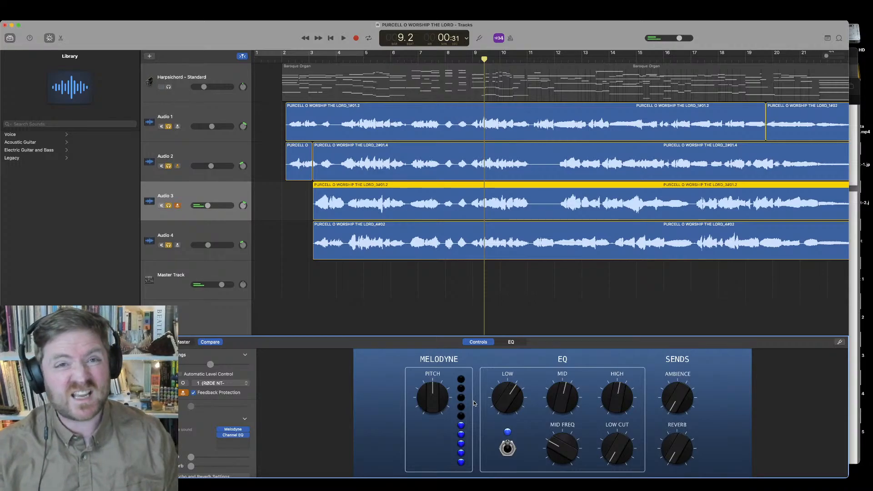
# Step: Select the harpsichord track and turn off solo on Audio 1, Audio 2, Audio 3 and Audio 4
pyautogui.click(174, 85)
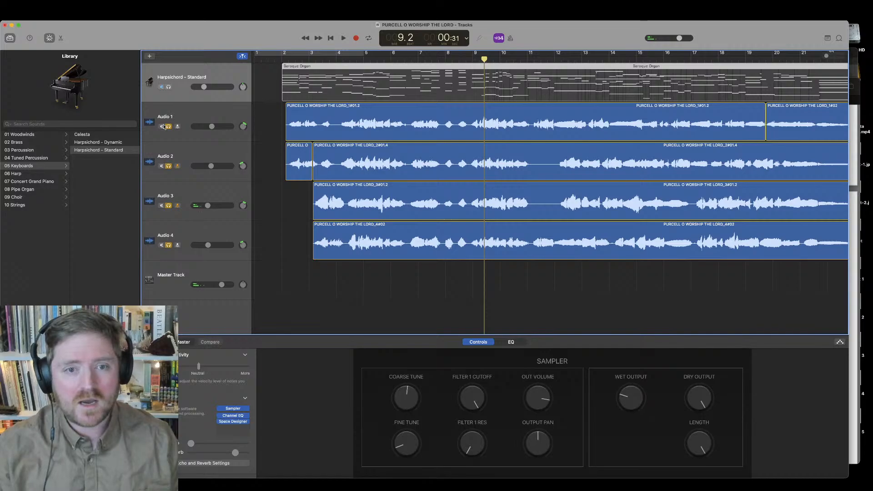
pyautogui.click(168, 126)
pyautogui.click(168, 166)
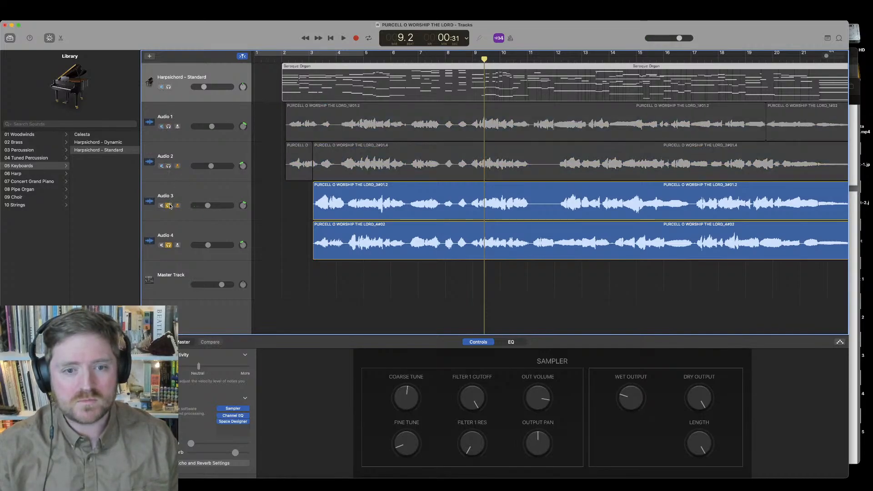
pyautogui.click(168, 206)
pyautogui.click(169, 245)
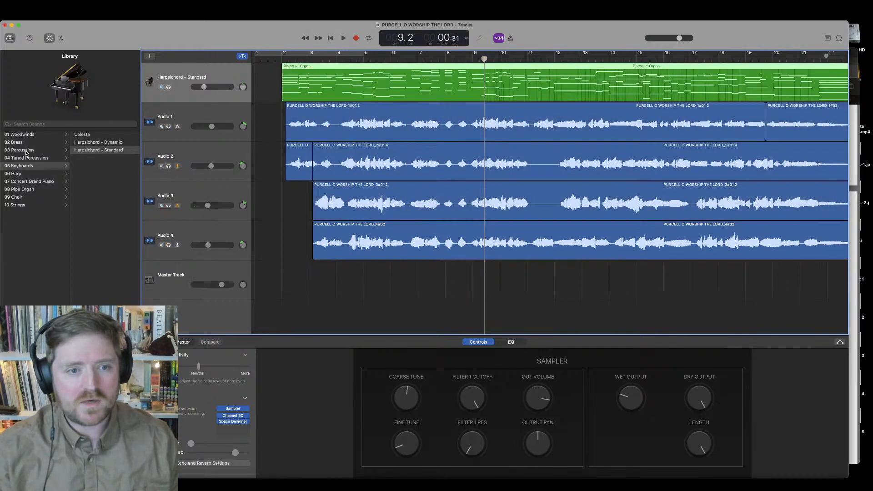
# Step: Replace the harpsichord with a pipe organ sound, auditioning Baroque, Bass, Cathedral and Deep Organ before settling on Flute Organ, with the playhead at bar 2
pyautogui.click(36, 190)
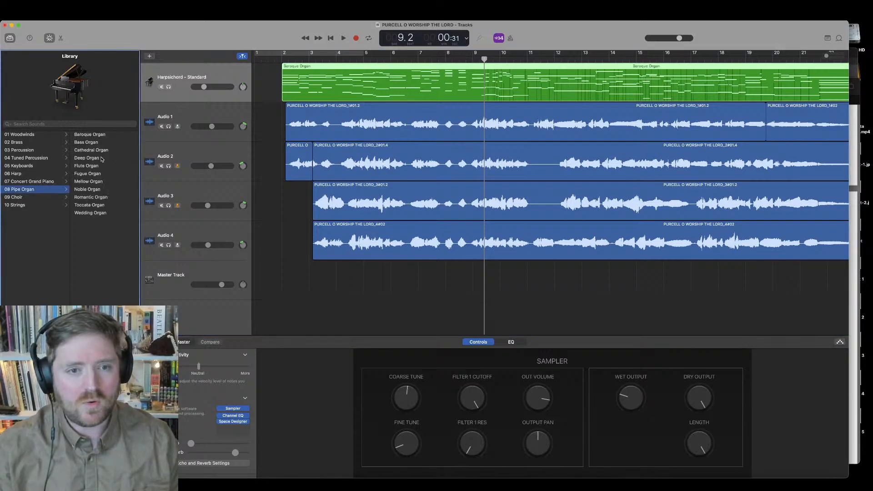
pyautogui.click(104, 135)
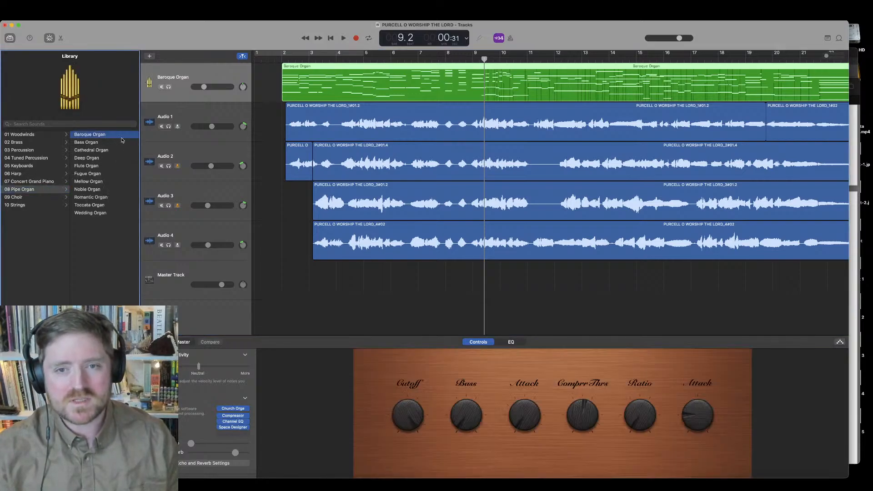
pyautogui.click(275, 66)
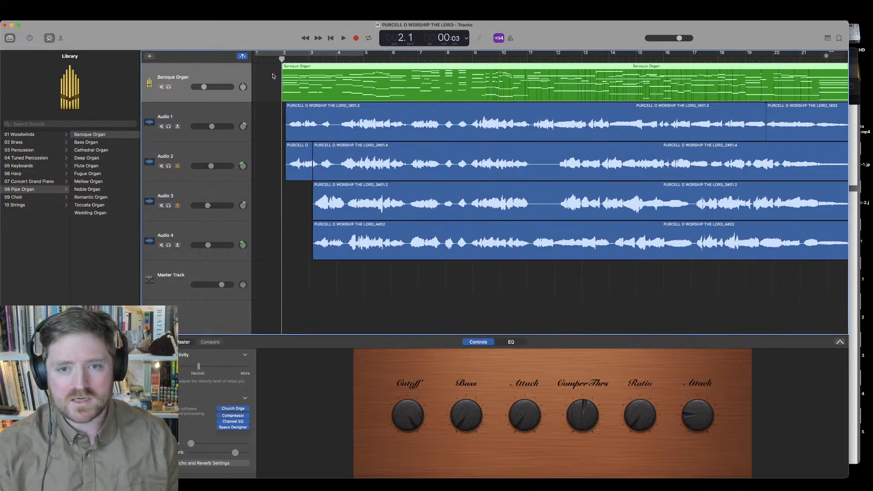
pyautogui.press('space')
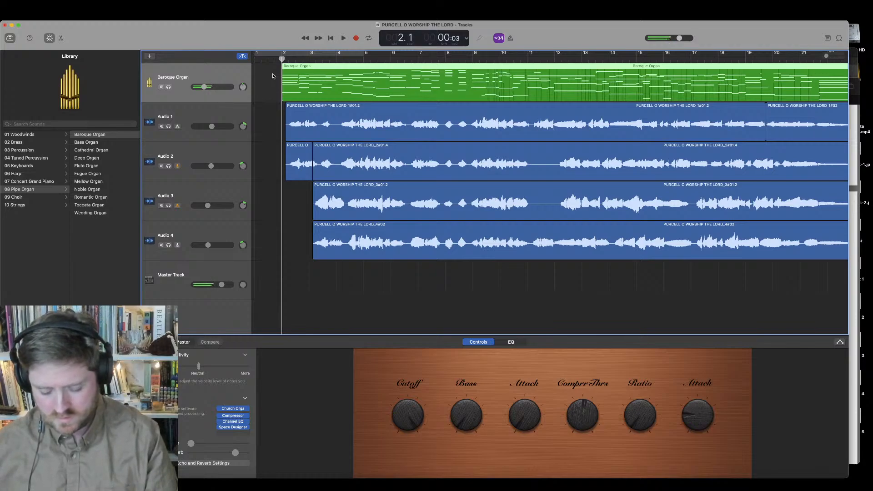
pyautogui.click(97, 144)
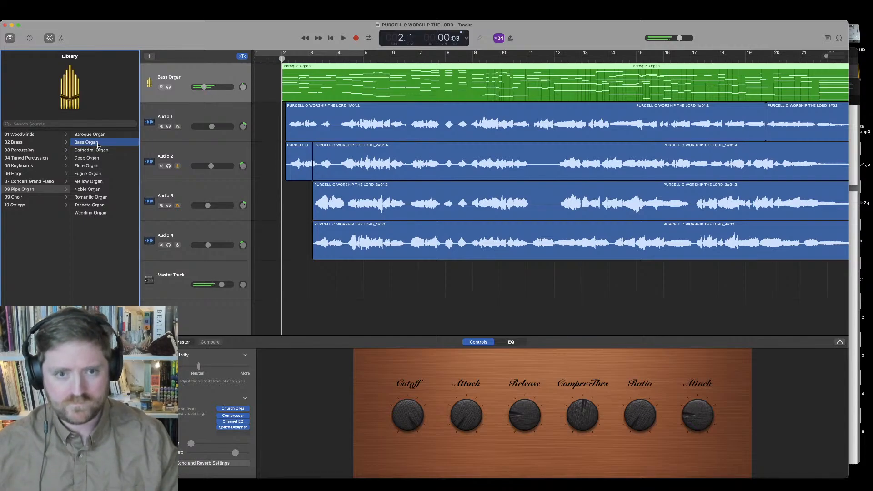
pyautogui.click(100, 150)
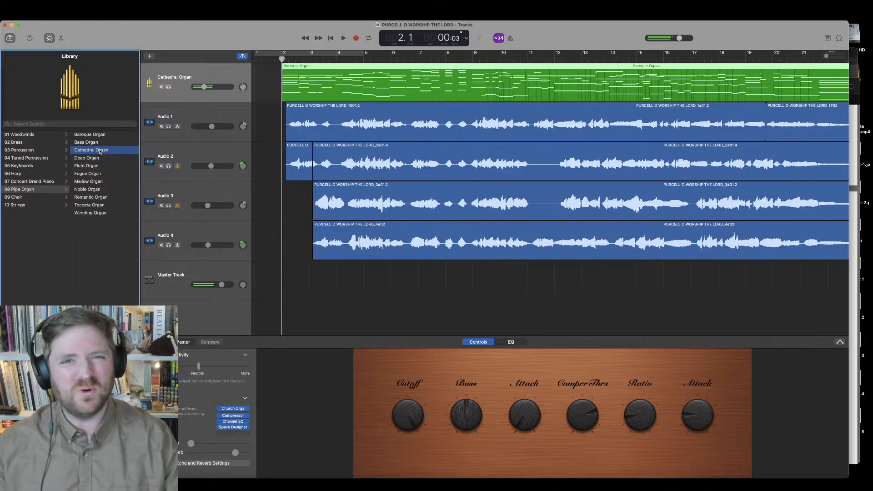
pyautogui.click(86, 158)
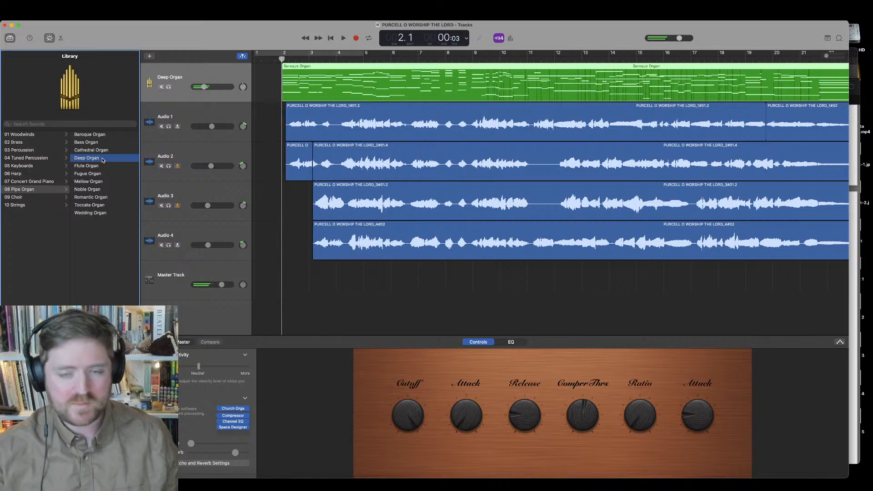
pyautogui.click(104, 166)
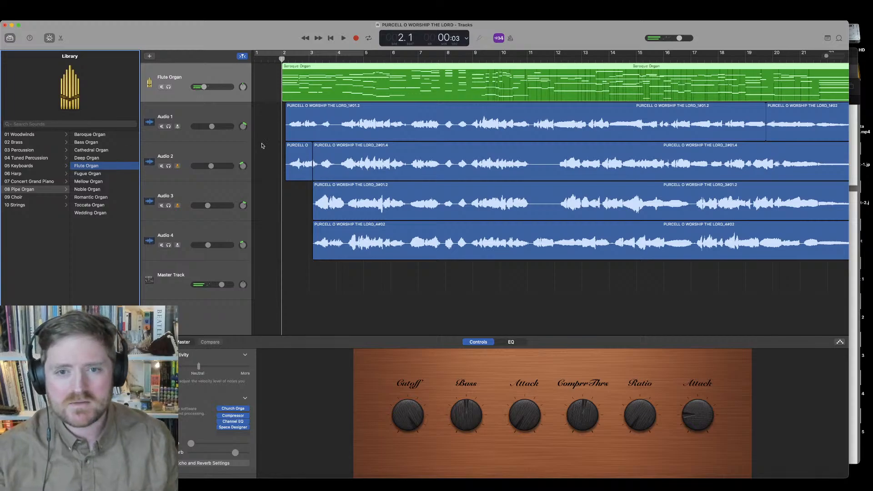
# Step: Solo the Flute Organ track, play it from bar 2 to about bar 6, and turn its solo off
pyautogui.click(205, 87)
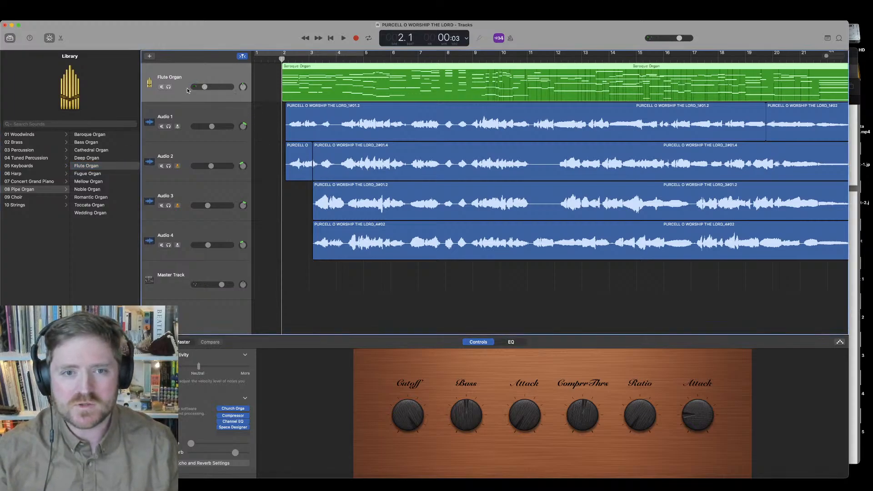
pyautogui.click(168, 87)
pyautogui.press('space')
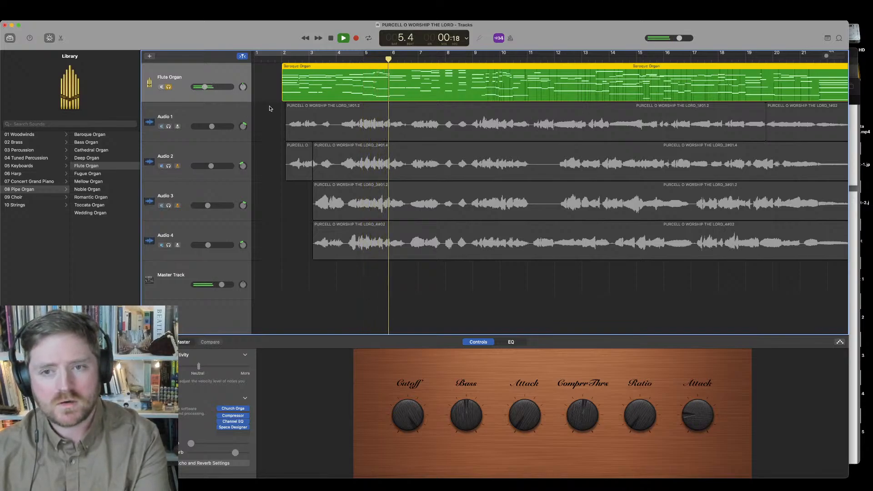
pyautogui.press('space')
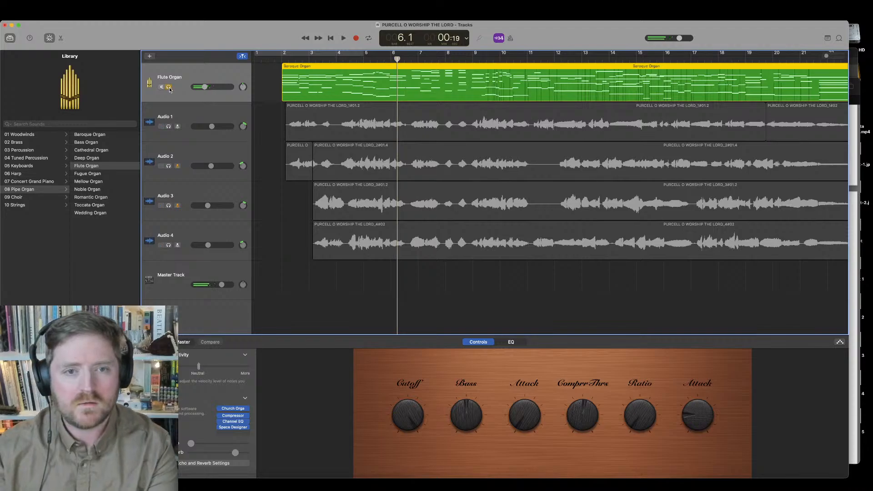
pyautogui.click(169, 87)
# Step: Play the full mix from bar 2, raising Audio 1 to -4.1 dB, Audio 3 to -7.6 dB, and Audio 2 and Audio 4 slightly
pyautogui.click(282, 59)
pyautogui.press('space')
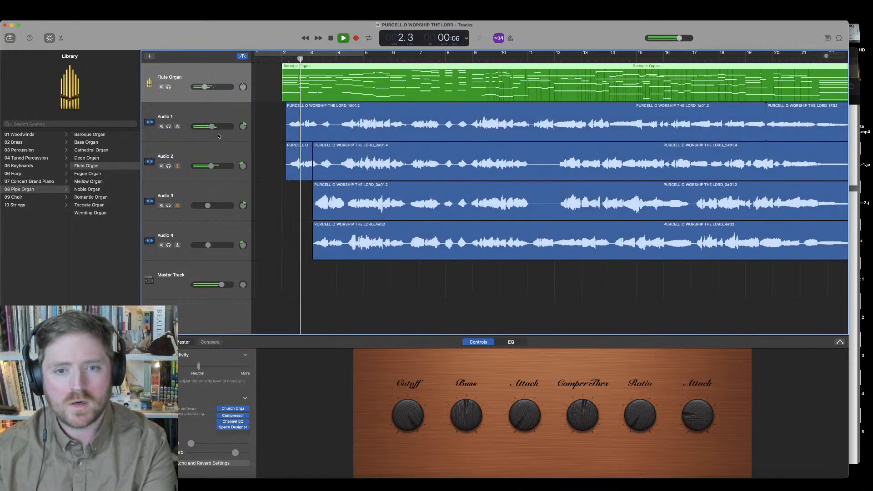
pyautogui.moveTo(212, 166); pyautogui.dragTo(213, 166)
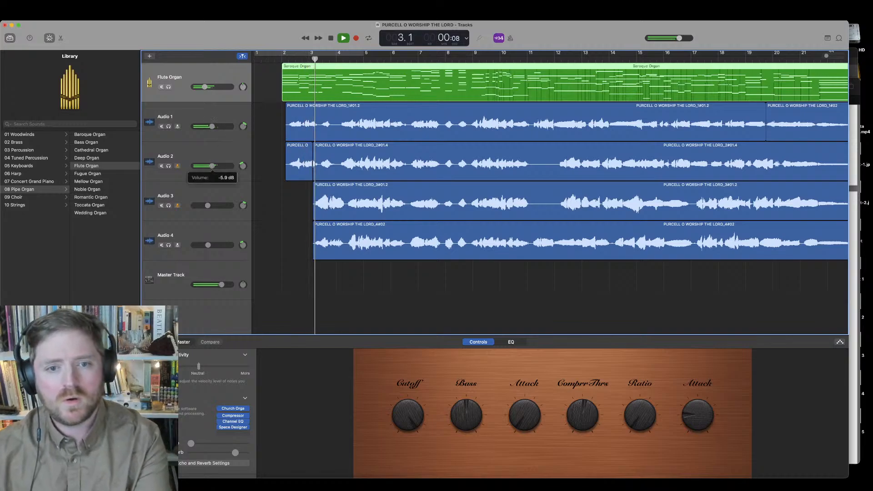
pyautogui.moveTo(208, 126); pyautogui.dragTo(212, 126)
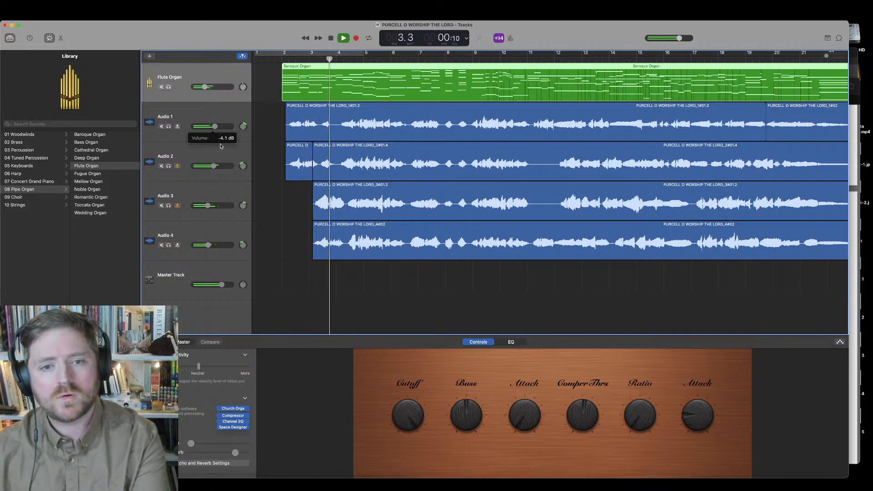
pyautogui.moveTo(208, 206); pyautogui.dragTo(210, 205)
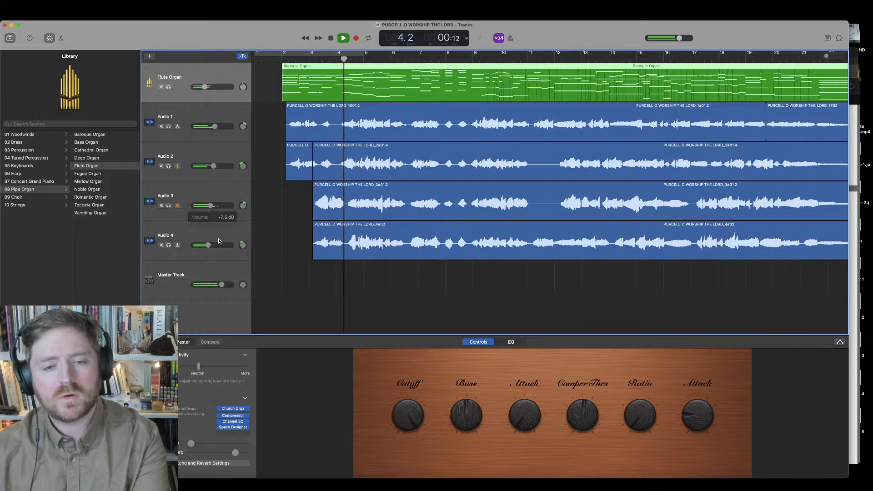
pyautogui.moveTo(210, 248); pyautogui.dragTo(215, 249)
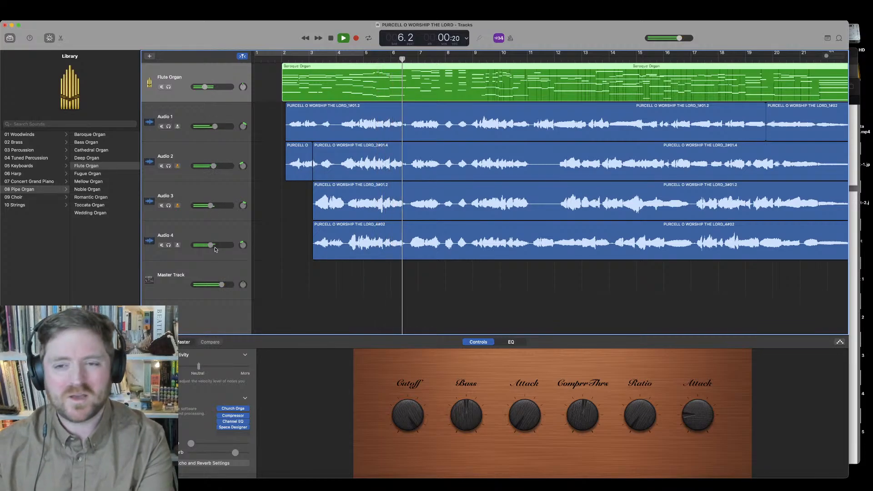
pyautogui.press('space')
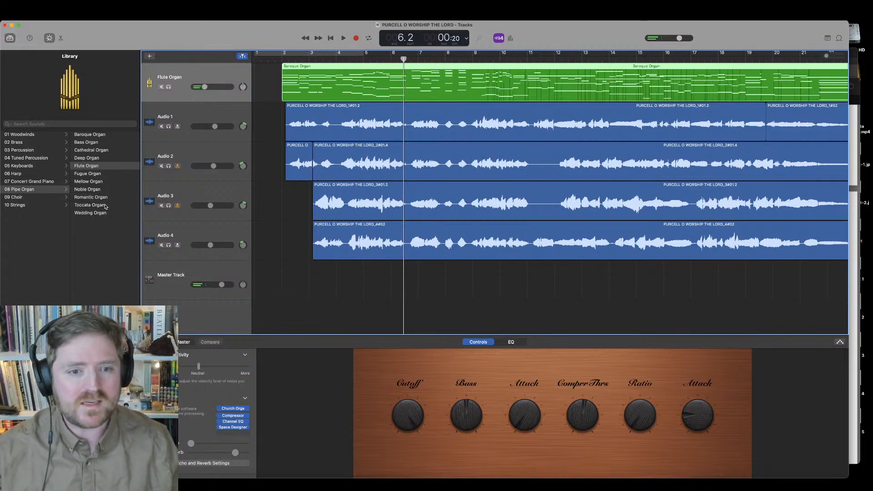
# Step: Try the Toccata Organ and Wedding Organ sounds on the organ track and return to Flute Organ
pyautogui.click(89, 205)
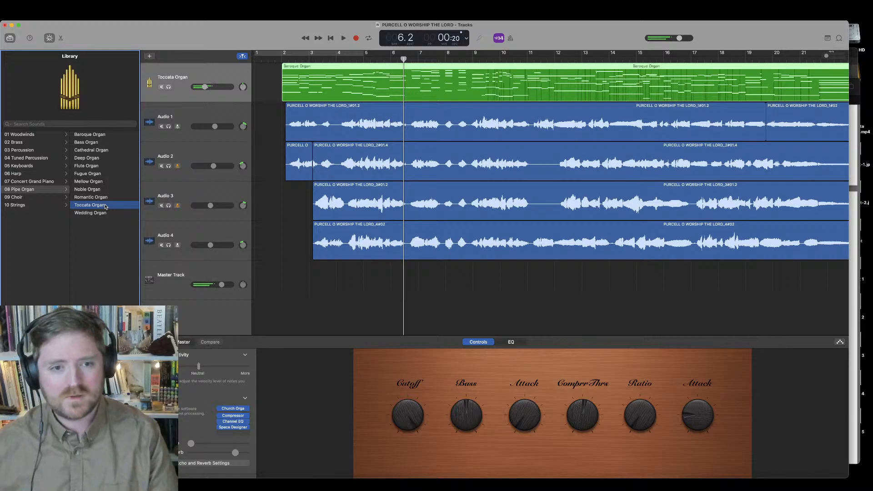
pyautogui.click(106, 213)
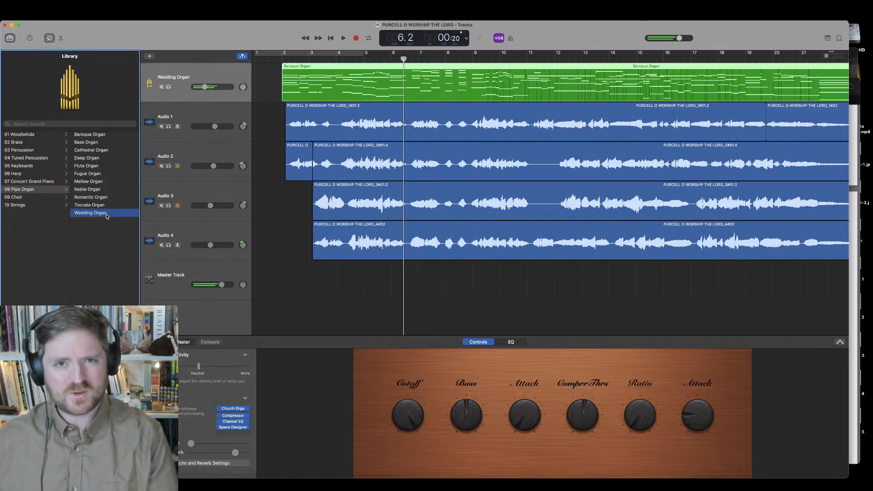
pyautogui.click(109, 167)
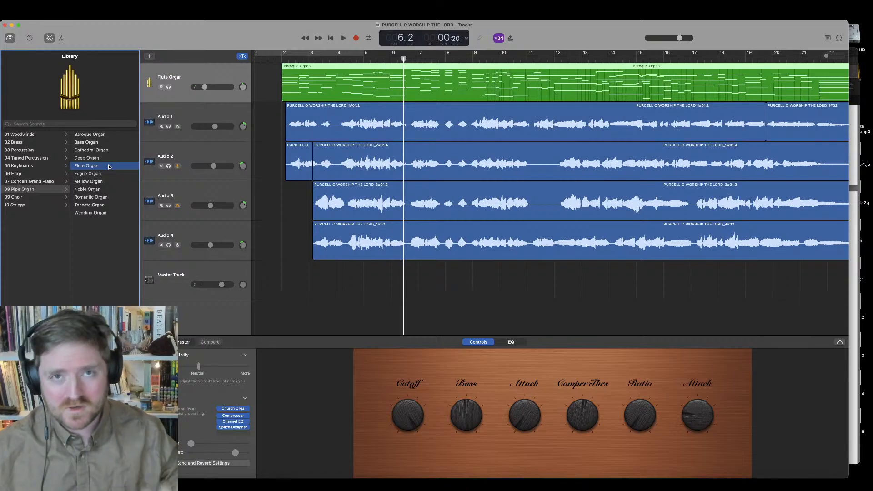
# Step: Enable the Space Designer reverb on the Master Track and set Dry Output to -0.8 dB and Reverb Output to -10.0 dB
pyautogui.click(216, 273)
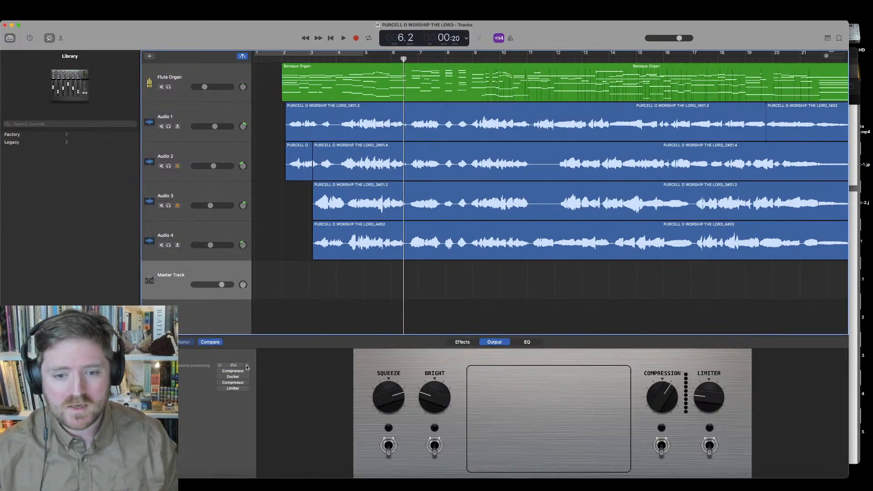
pyautogui.click(234, 366)
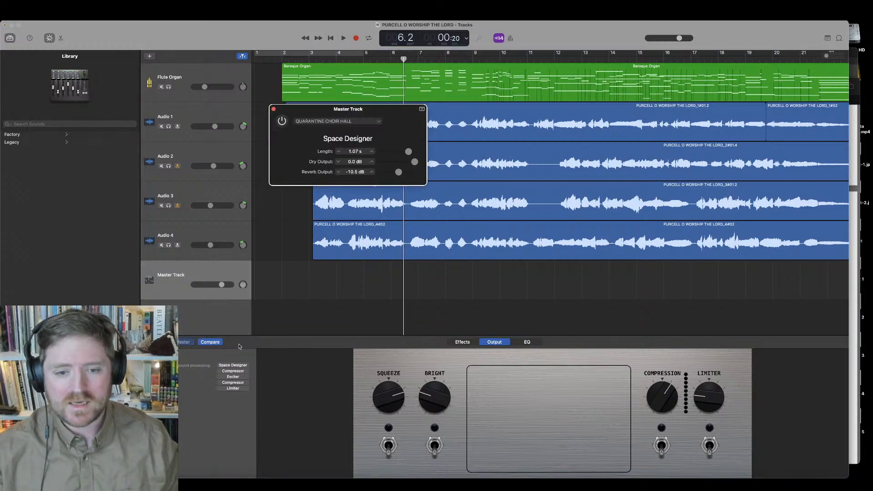
pyautogui.click(220, 366)
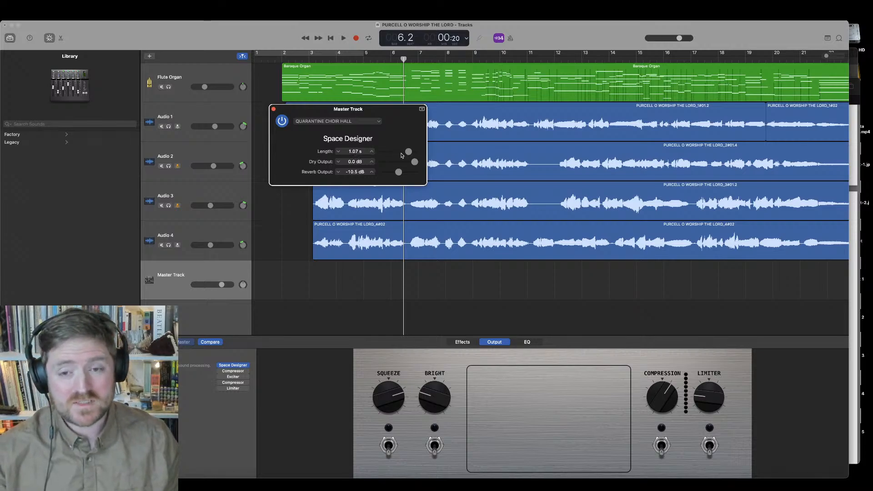
pyautogui.moveTo(415, 164); pyautogui.dragTo(415, 165)
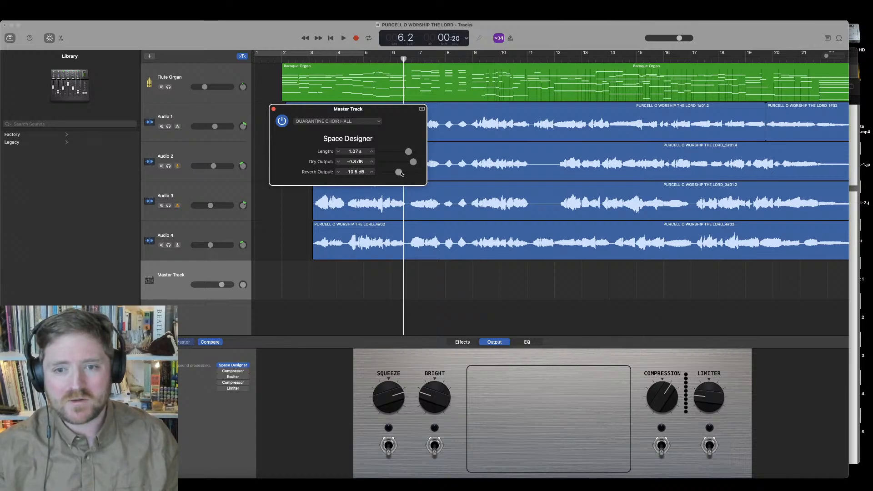
pyautogui.moveTo(402, 173); pyautogui.dragTo(402, 173)
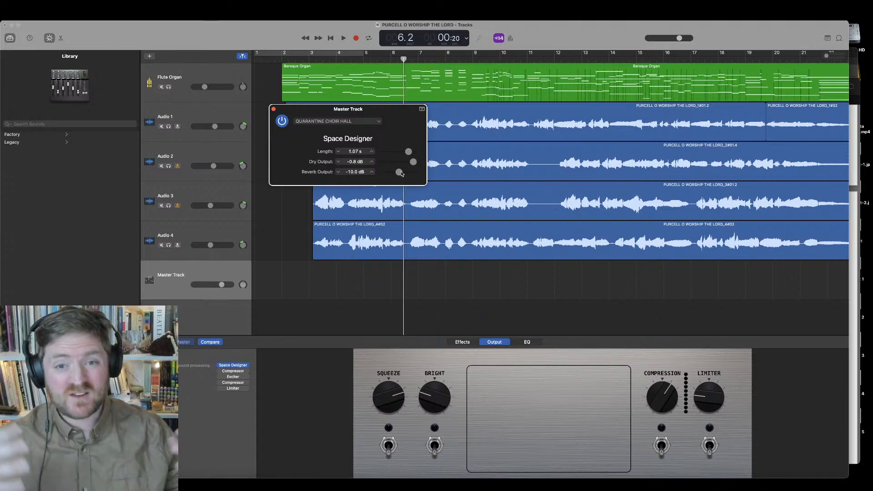
# Step: Play the full mix from bar 2 with the reverb on and set Dry Output to 0.0 dB
pyautogui.click(275, 60)
pyautogui.press('space')
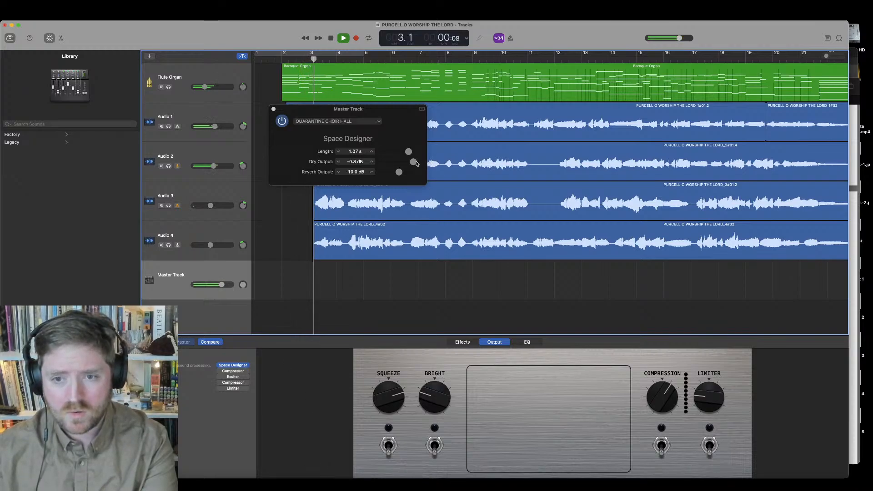
pyautogui.moveTo(413, 162); pyautogui.dragTo(436, 163)
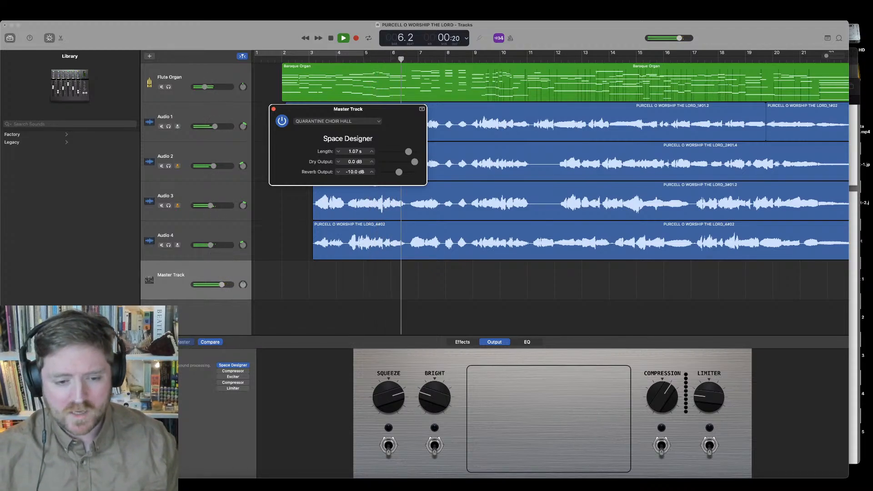
# Step: Switch to the Purcell score in Safari, find the passage at bar 75 and lower the project's master volume slightly
pyautogui.press('super+Tab')
pyautogui.scroll(10, 543, 300)
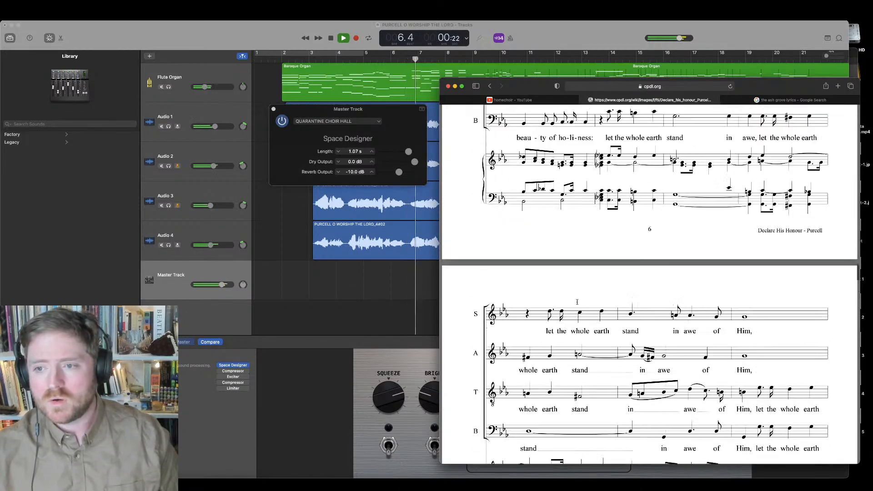
pyautogui.scroll(1, 577, 302)
pyautogui.moveTo(679, 38); pyautogui.dragTo(677, 38)
pyautogui.scroll(6, 659, 168)
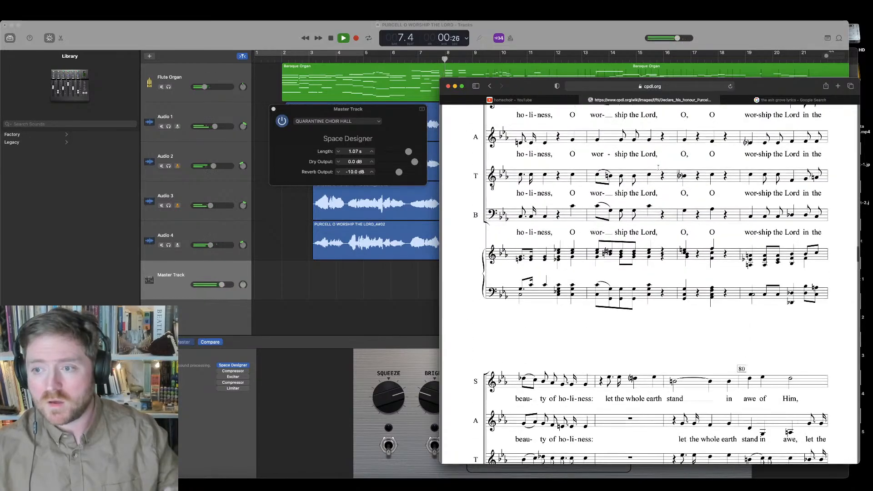
pyautogui.scroll(1, 659, 169)
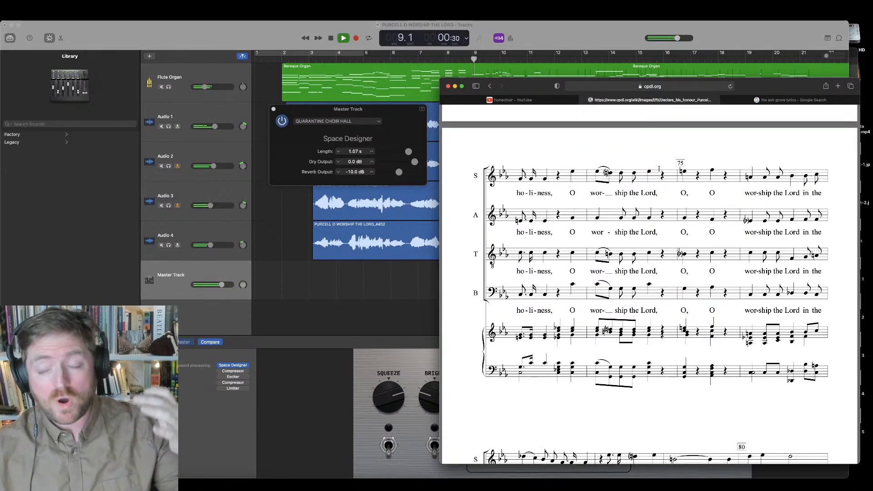
# Step: Follow the score through pages 6 and 7 to the rall. before bar 90 during playback, and stop the playback
pyautogui.scroll(-5, 698, 186)
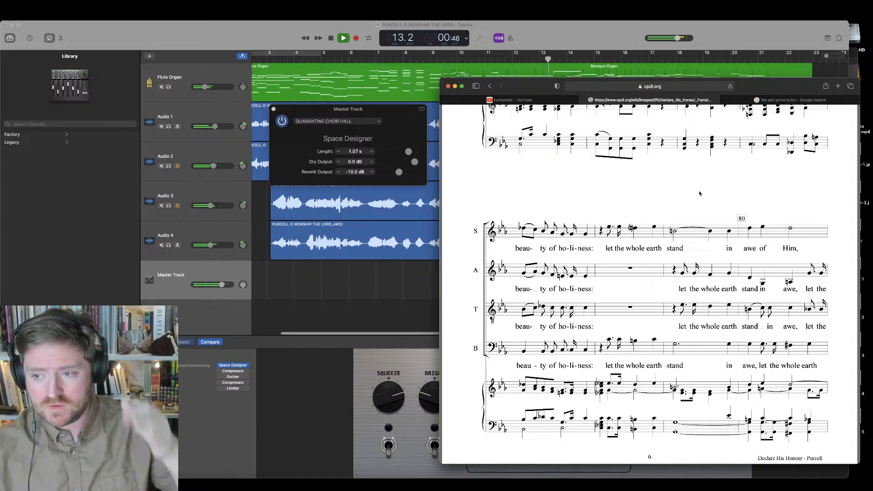
pyautogui.scroll(-10, 700, 194)
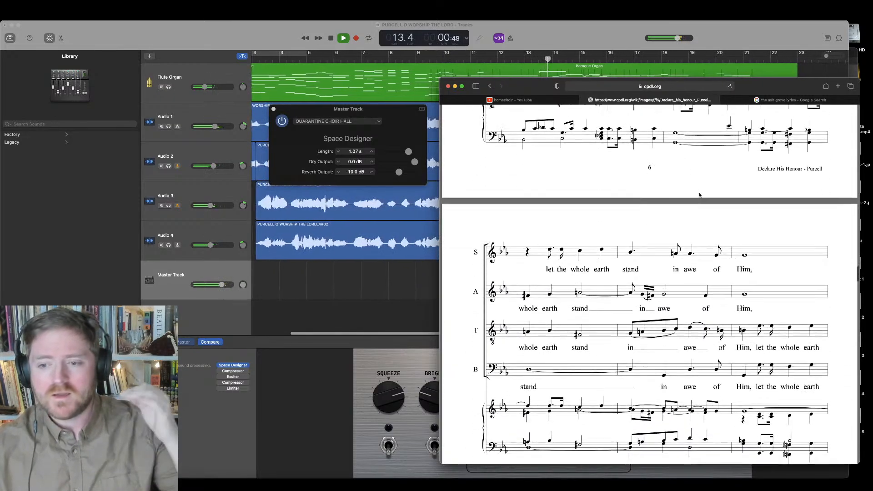
pyautogui.scroll(-1, 700, 195)
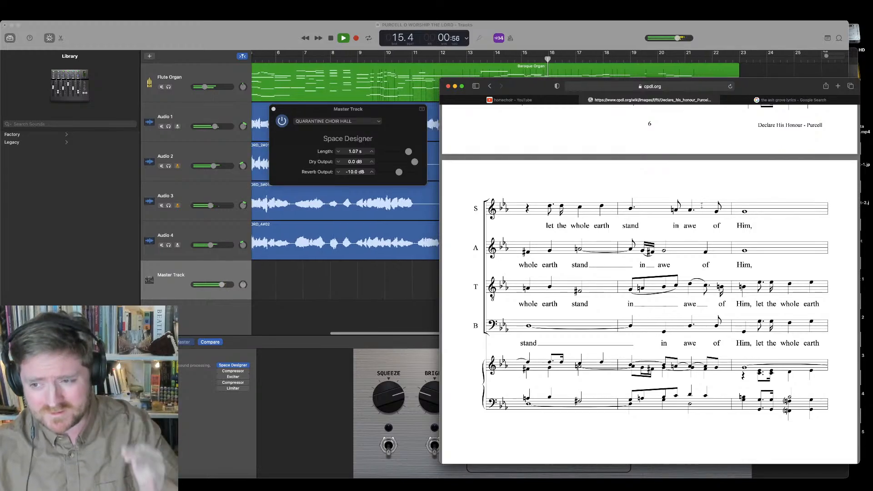
pyautogui.scroll(-4, 700, 196)
pyautogui.scroll(-15, 702, 204)
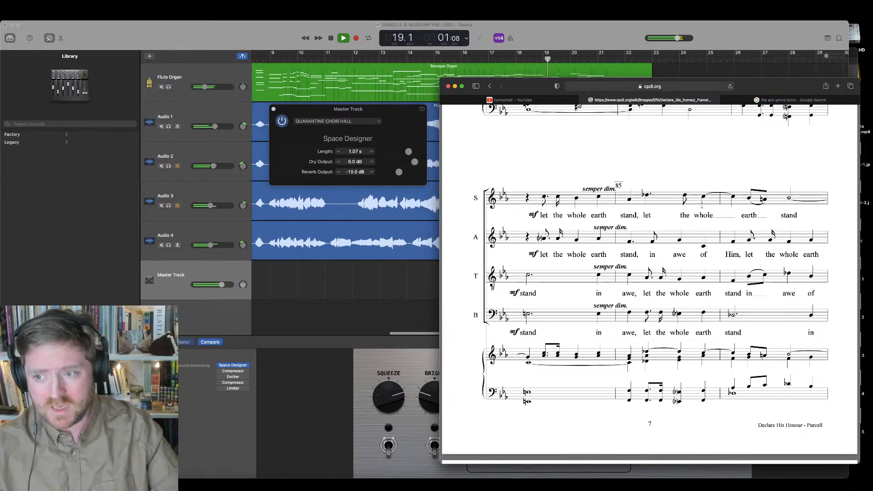
pyautogui.scroll(-8, 702, 206)
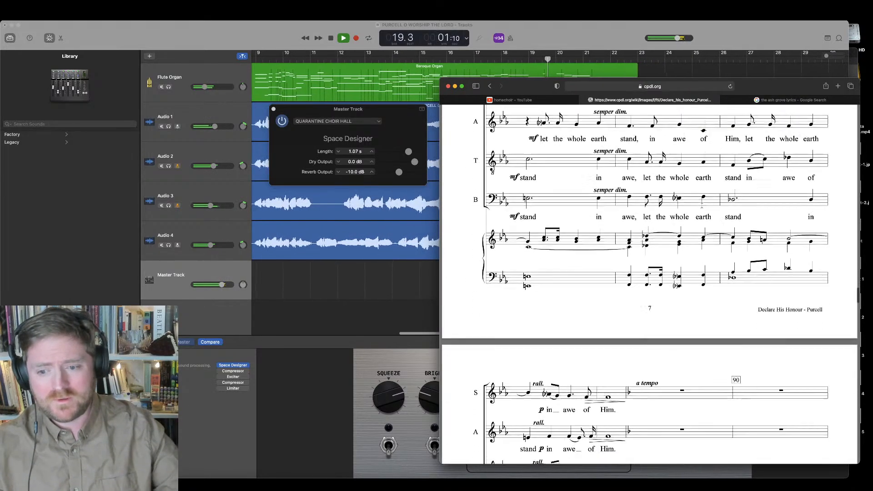
pyautogui.scroll(-6, 702, 205)
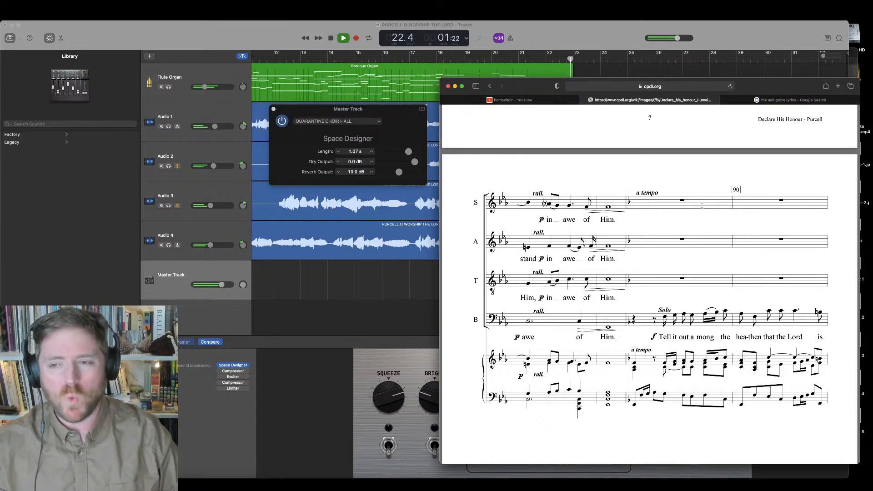
pyautogui.click(331, 40)
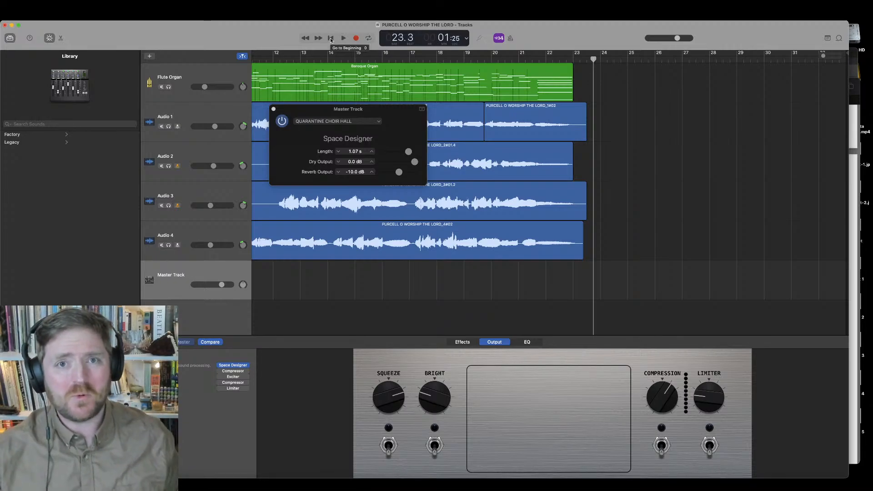
# Step: Save the Purcell project and open the recent project IT COMES FROM FINLAND (ROUGH)
pyautogui.click(54, 15)
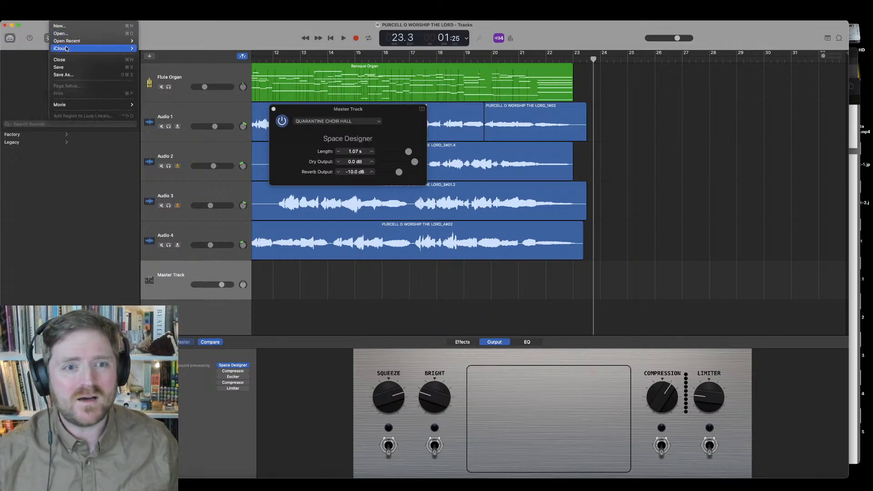
pyautogui.click(71, 67)
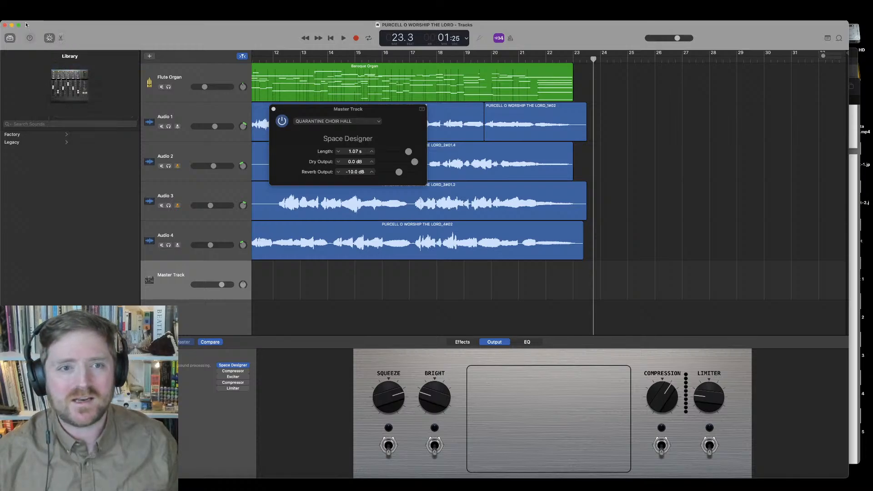
pyautogui.click(54, 15)
pyautogui.moveTo(113, 44)
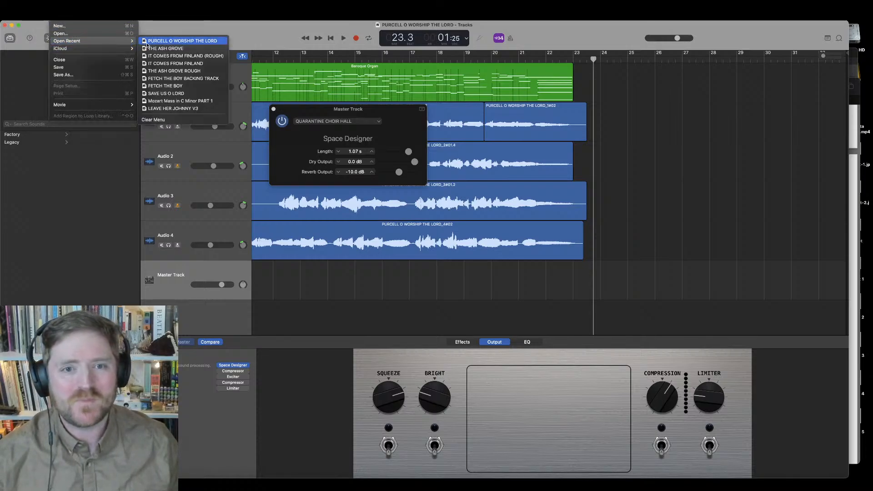
pyautogui.click(167, 56)
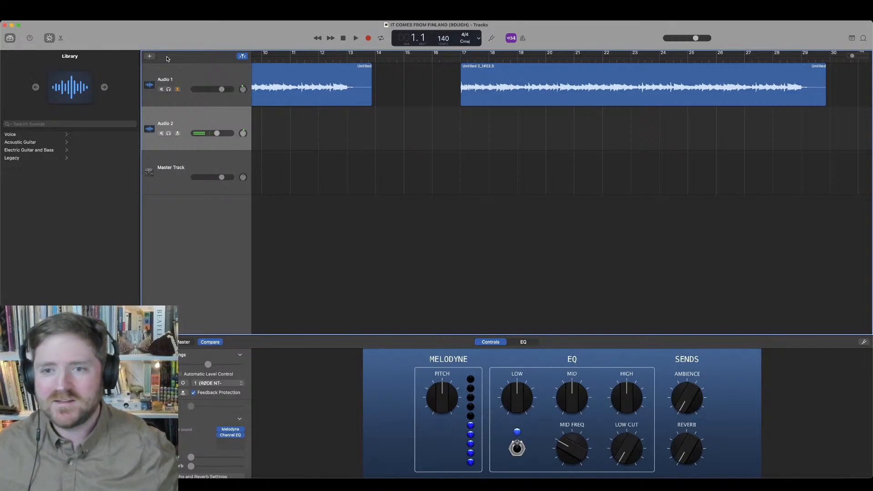
# Step: Play the project from bar 1 and delete the empty Audio 2 track
pyautogui.hscroll(-10, 390, 117)
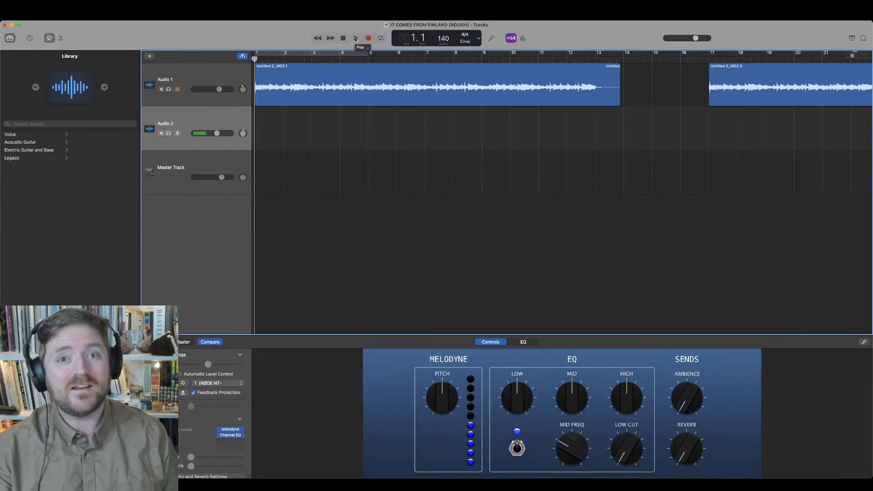
pyautogui.click(355, 39)
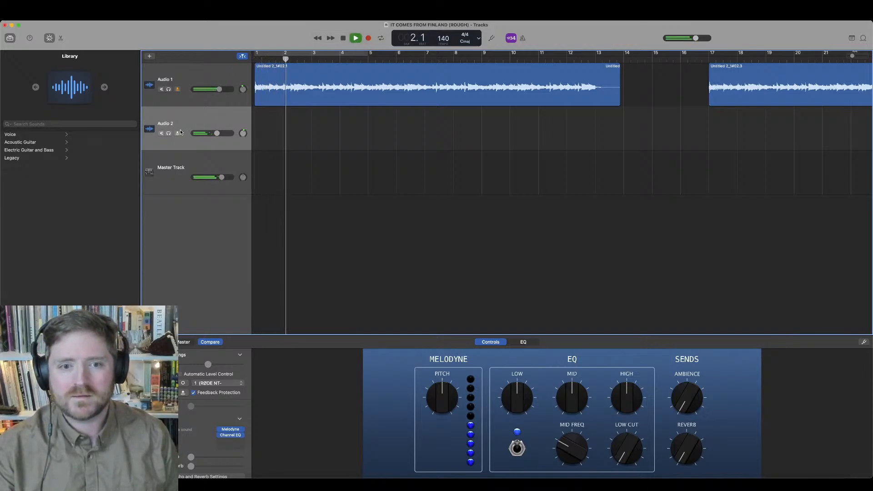
pyautogui.click(162, 134)
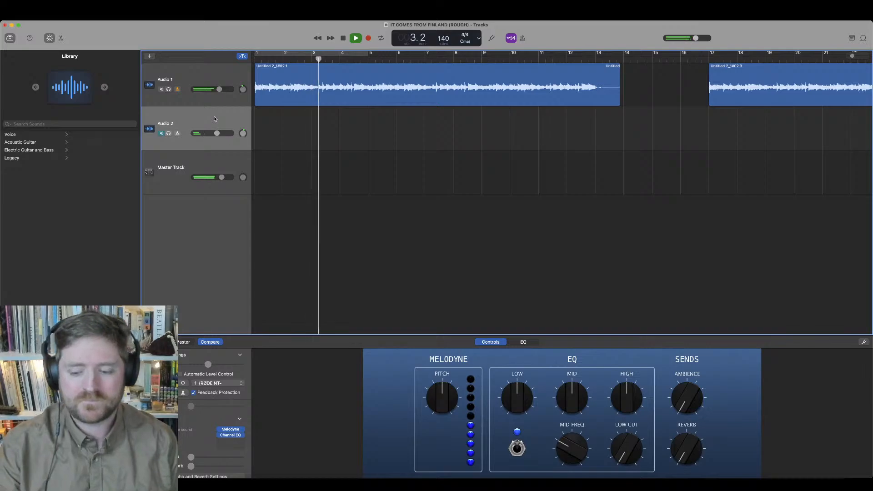
pyautogui.press('super+BackSpace')
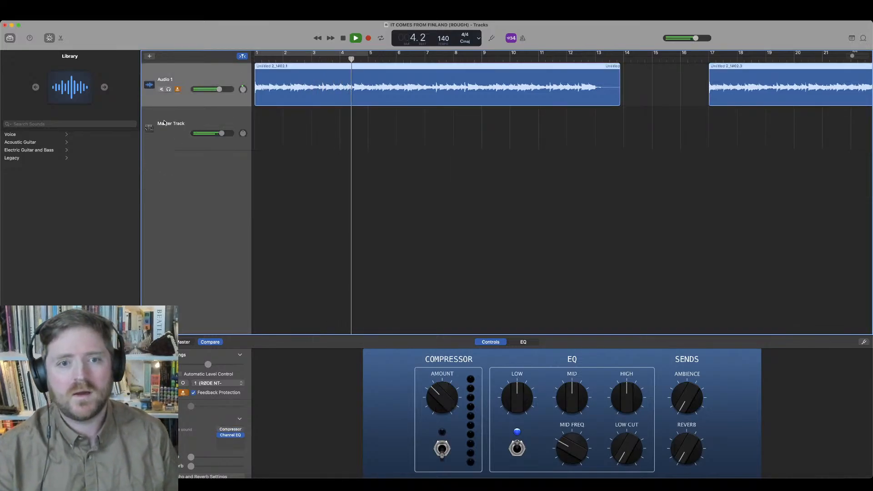
# Step: Add a microphone audio track on Input 1 and turn off its input monitoring with playback stopped
pyautogui.click(149, 57)
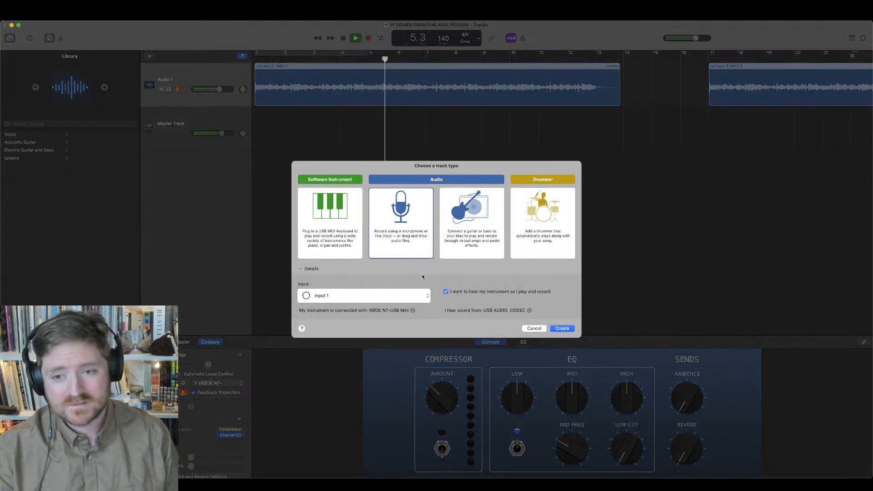
pyautogui.doubleClick(398, 242)
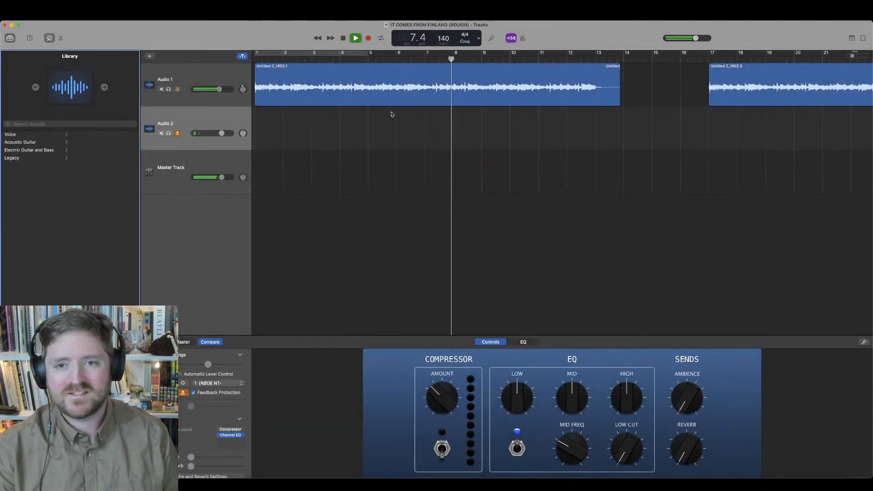
pyautogui.click(343, 39)
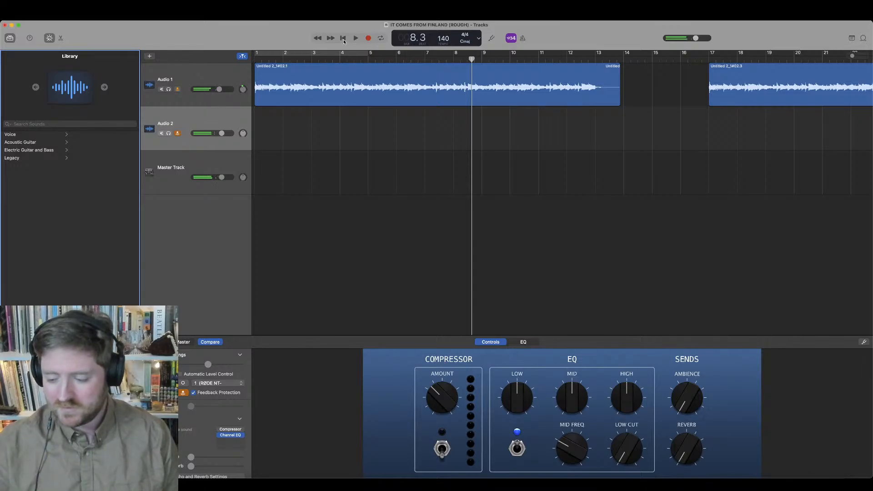
pyautogui.click(178, 134)
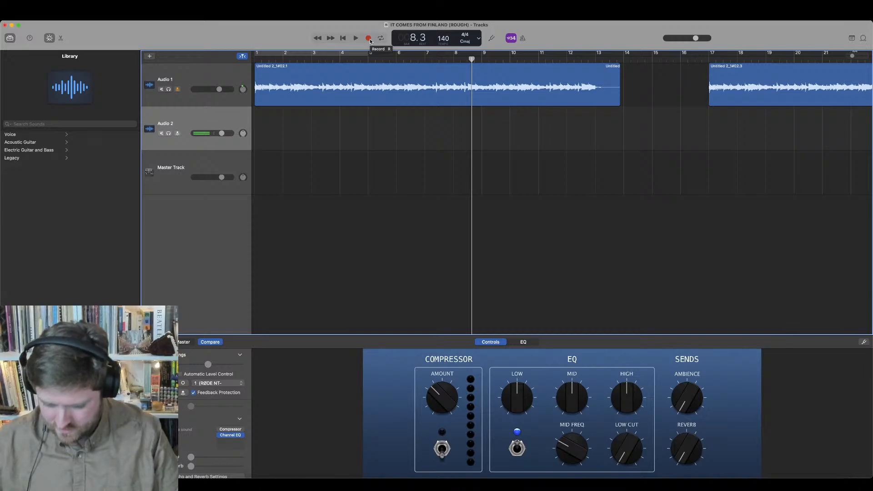
# Step: Record a take on Audio 2 from bar 1 to bar 15 with the metronome on
pyautogui.click(344, 38)
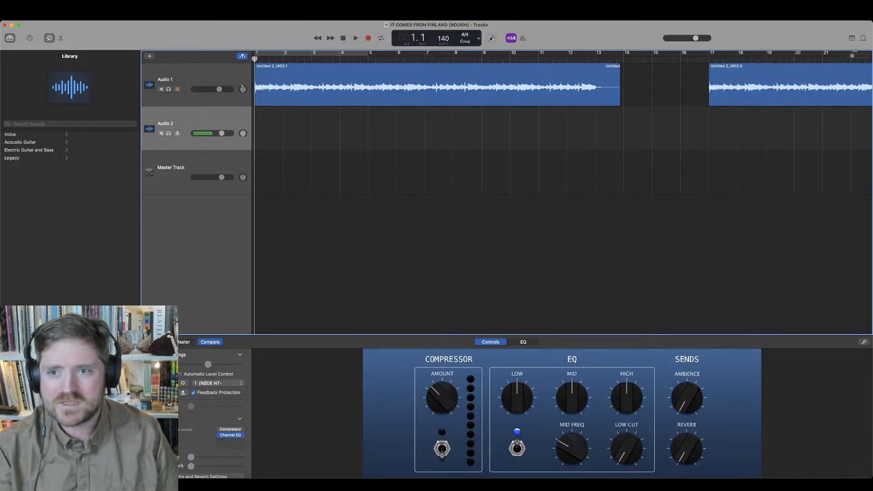
pyautogui.click(369, 39)
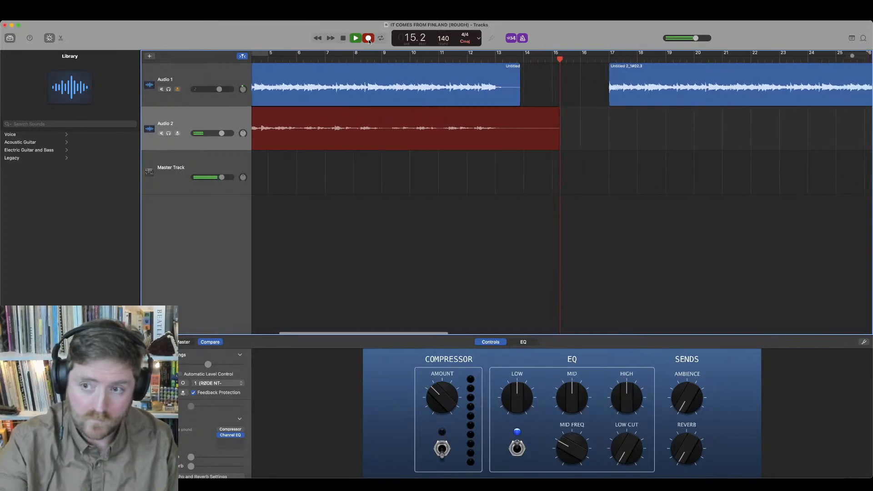
pyautogui.press('space')
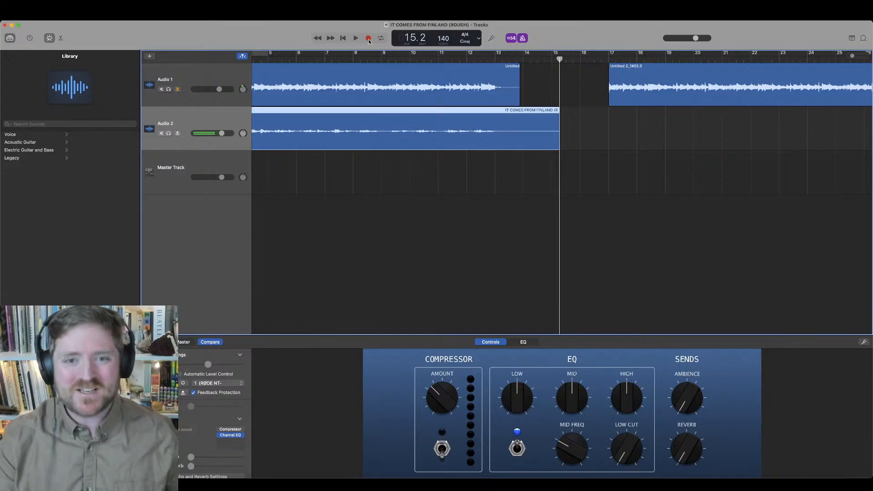
# Step: Play the new take from bar 1, raising Audio 2 to +1.3 dB and turning the metronome off
pyautogui.click(344, 39)
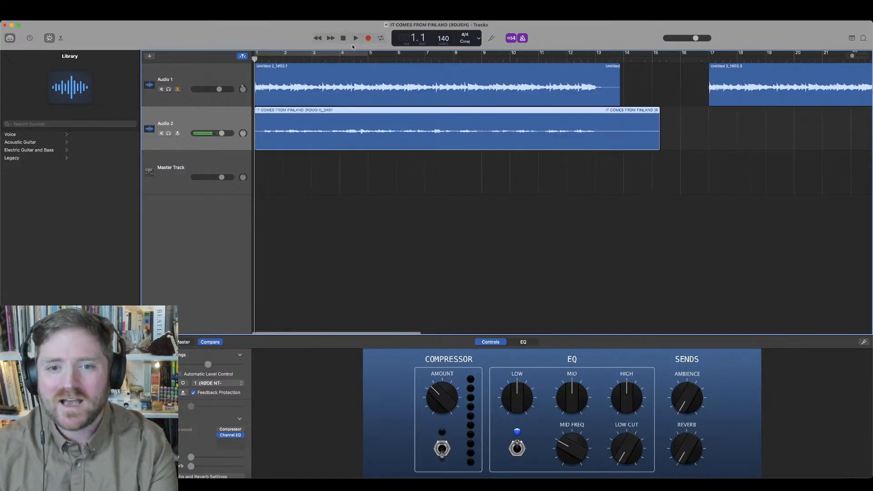
pyautogui.click(356, 39)
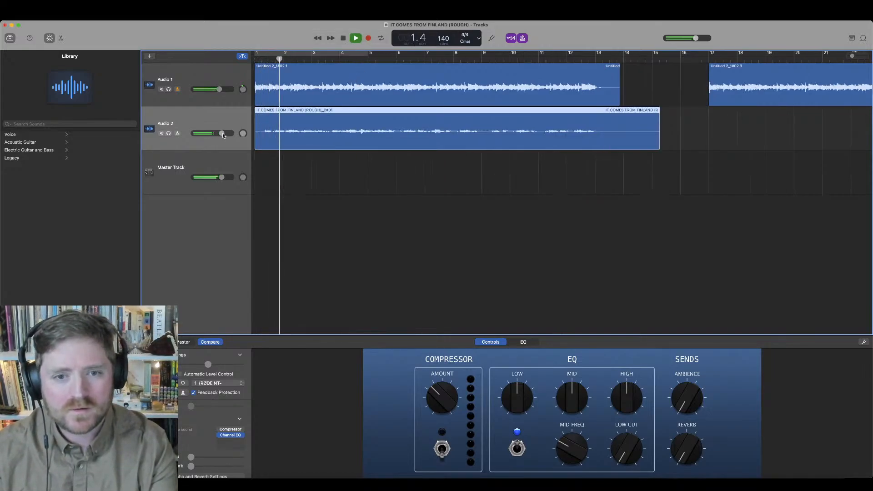
pyautogui.moveTo(223, 134); pyautogui.dragTo(225, 134)
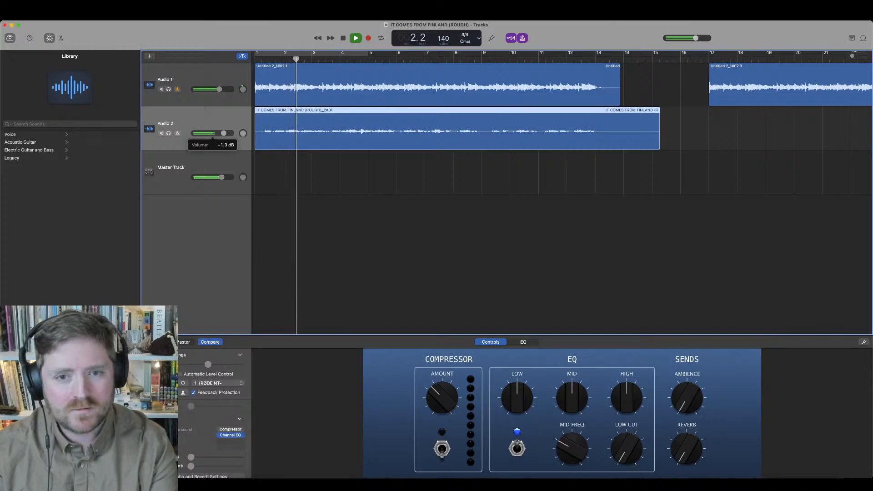
pyautogui.click(522, 39)
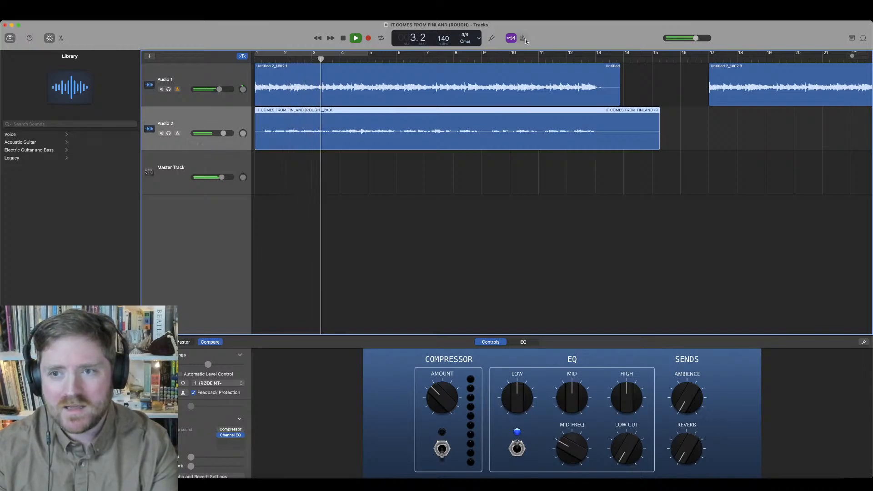
# Step: Listen to Audio 2 alone with Audio 1 muted, then unmute Audio 1 and stop playback in bar 13
pyautogui.click(161, 90)
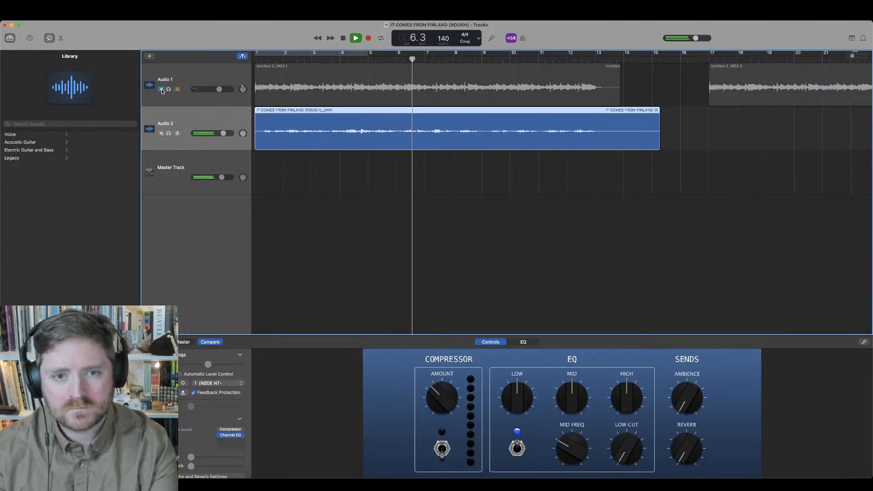
pyautogui.click(161, 89)
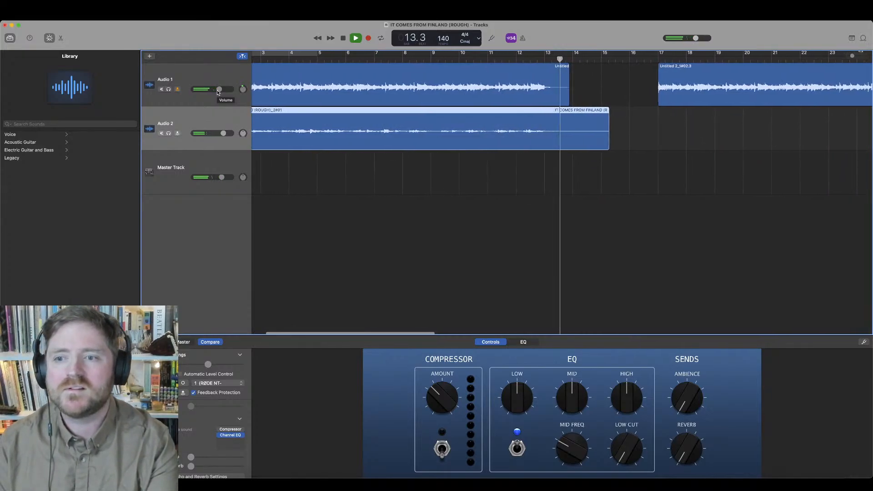
pyautogui.press('space')
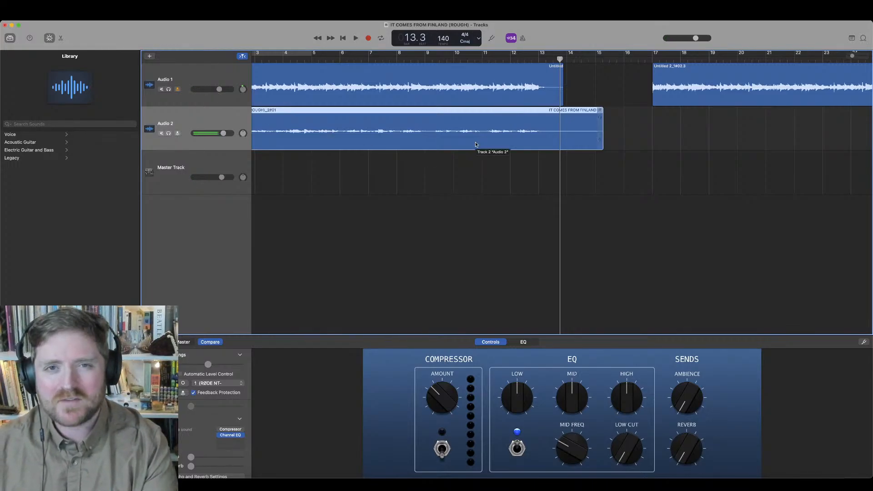
# Step: Copy the recorded Audio 2 region to bars 17, 33 and 49, in line with the Audio 1 regions
pyautogui.hscroll(5, 476, 145)
pyautogui.hscroll(-7, 474, 142)
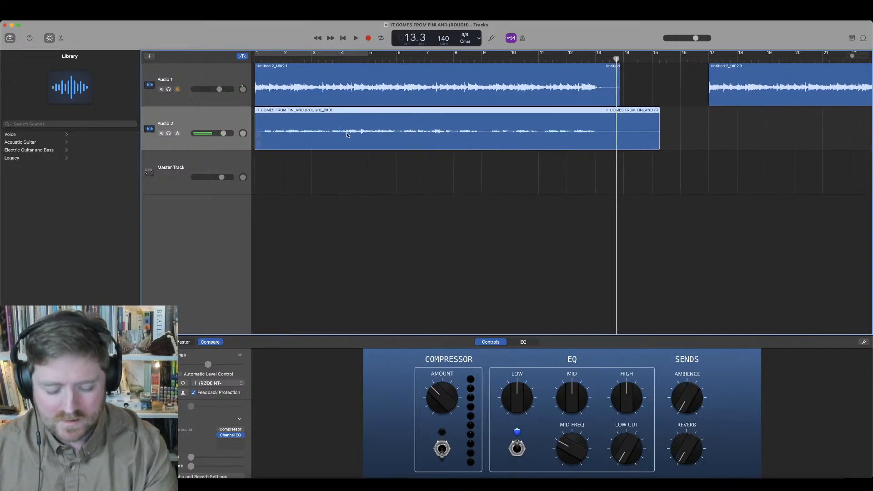
pyautogui.moveTo(347, 134); pyautogui.dragTo(791, 135)
pyautogui.moveTo(853, 57); pyautogui.dragTo(845, 55)
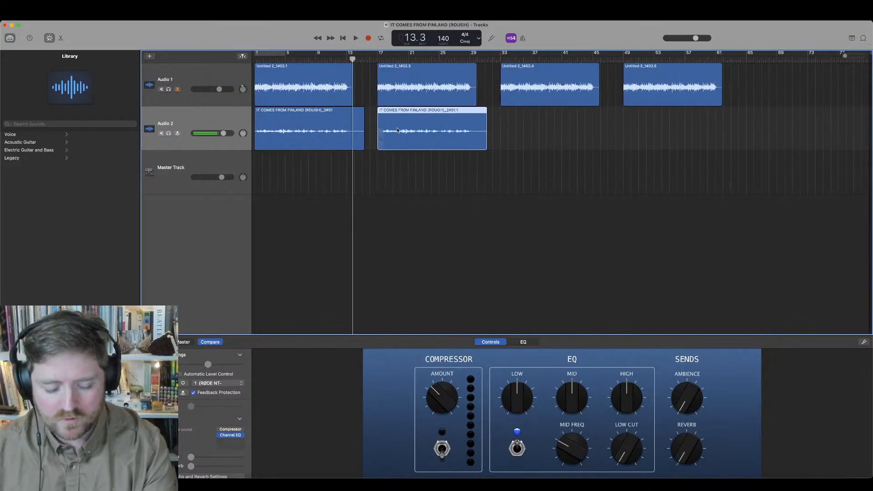
pyautogui.moveTo(398, 131); pyautogui.dragTo(649, 132)
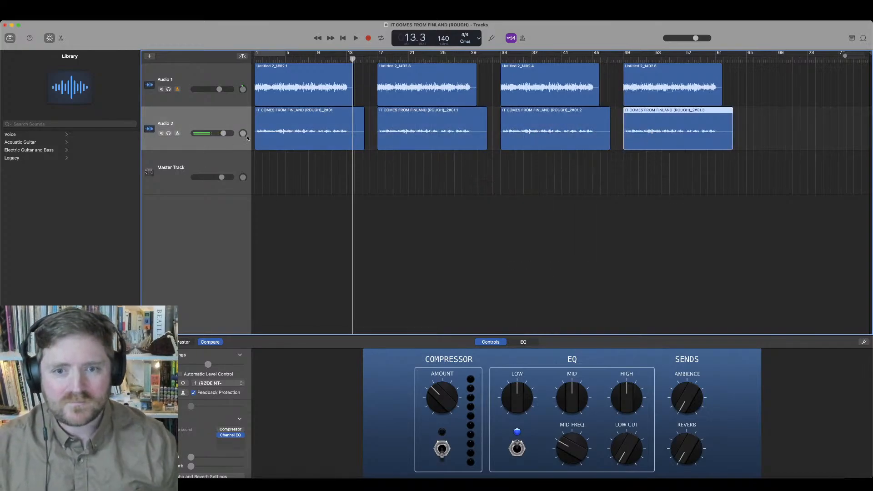
# Step: Set Audio 2's pan to +1 and duplicate the track to get an empty audio track with the same settings
pyautogui.click(232, 121)
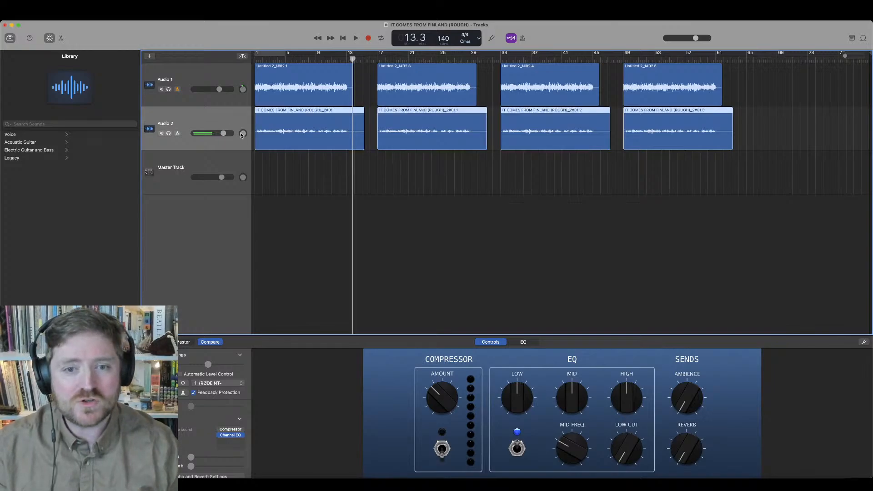
pyautogui.moveTo(242, 135); pyautogui.dragTo(241, 134)
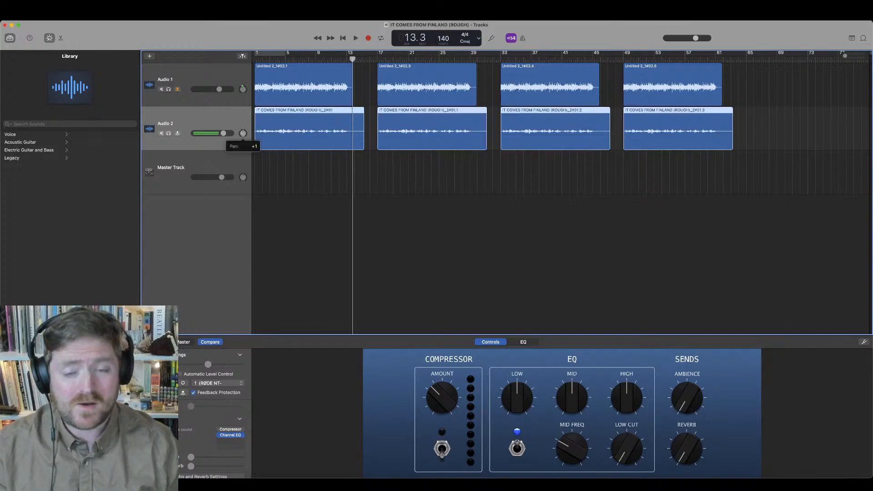
pyautogui.click(305, 77)
pyautogui.click(233, 120)
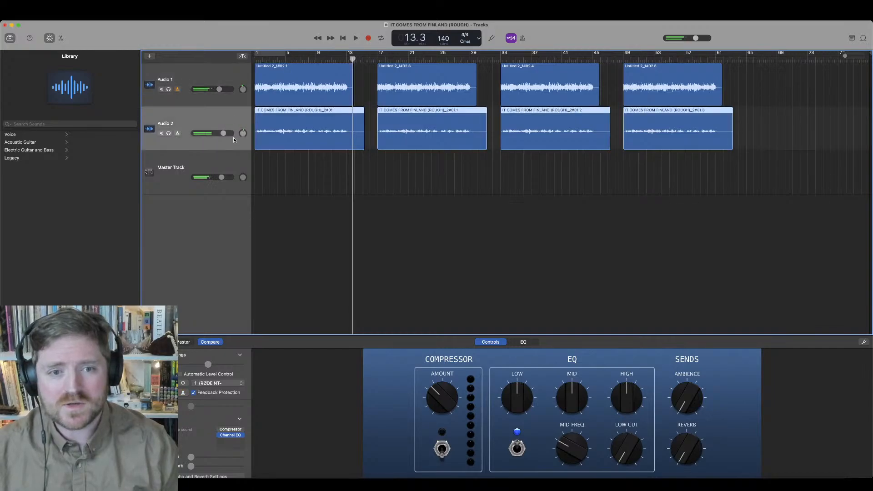
pyautogui.press('super+d')
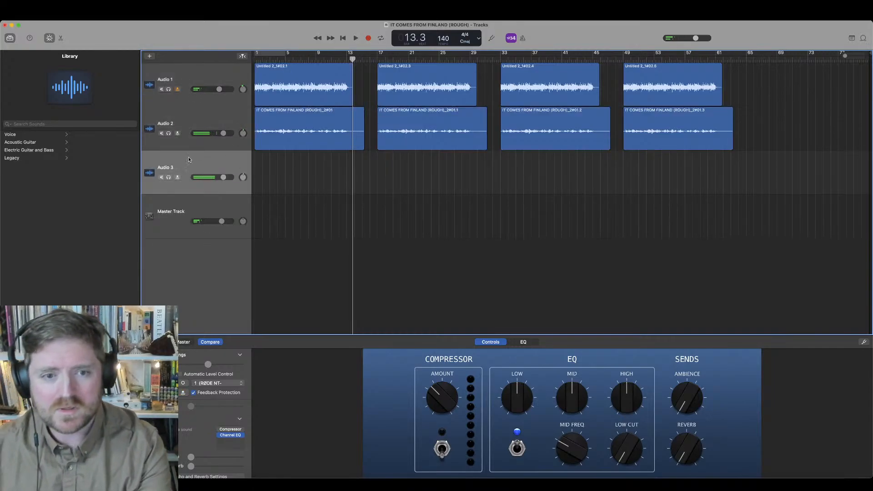
# Step: Add a software instrument track and load the Bosendorfer Piano Hall sound on it, searching the library for "bosen"
pyautogui.click(150, 58)
pyautogui.doubleClick(345, 230)
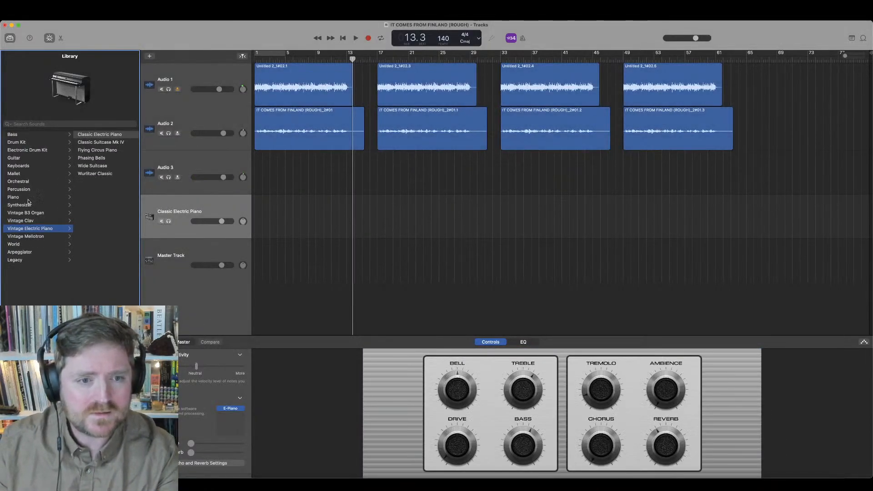
pyautogui.click(58, 194)
pyautogui.click(109, 136)
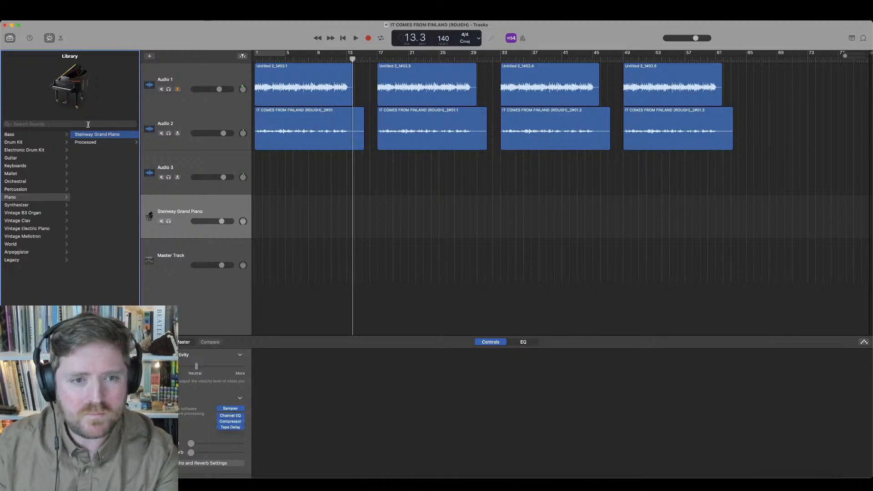
pyautogui.write('bosen')
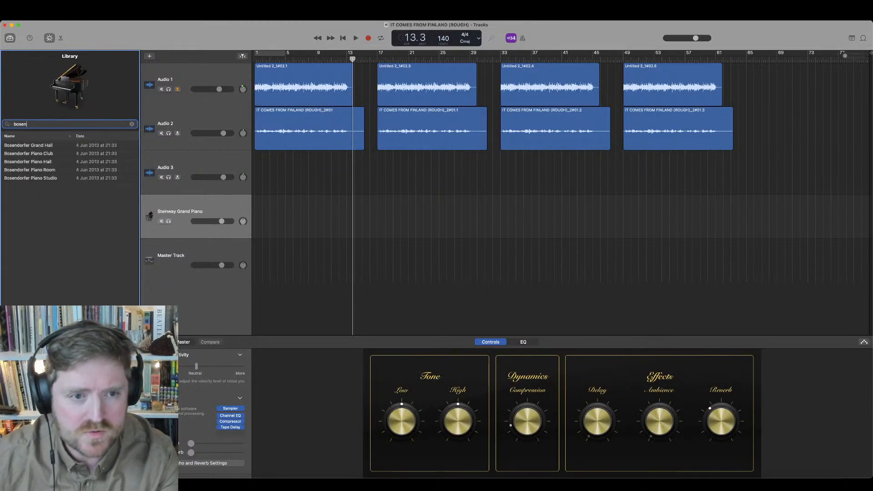
pyautogui.click(53, 161)
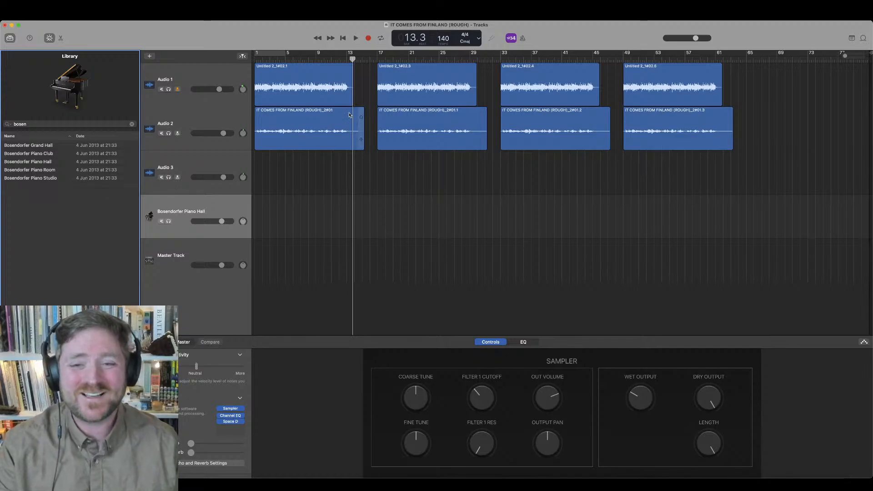
# Step: Try recording the piano from bar 1, stop in bar 17 and delete the short recorded region
pyautogui.click(345, 39)
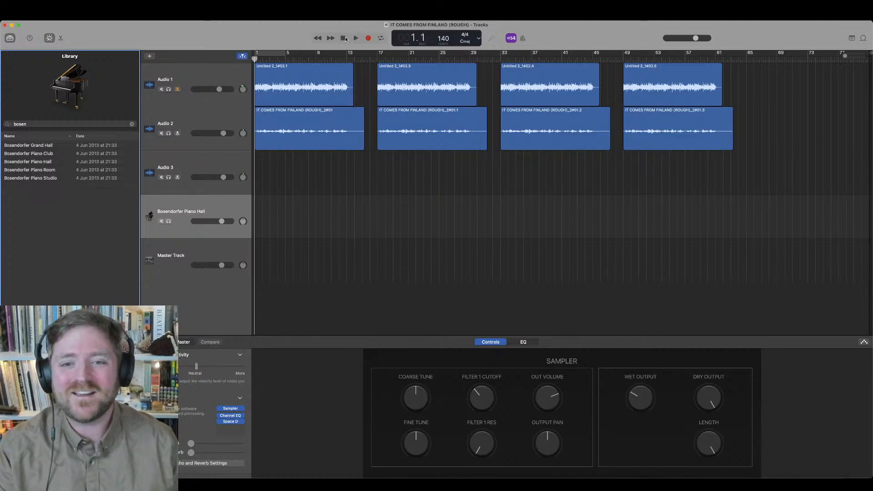
pyautogui.click(368, 39)
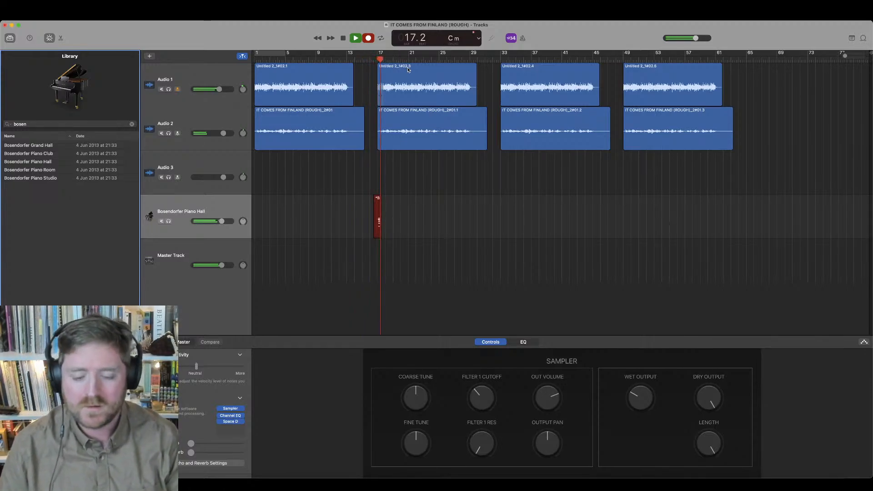
pyautogui.press('space')
pyautogui.click(379, 205)
pyautogui.press('Delete')
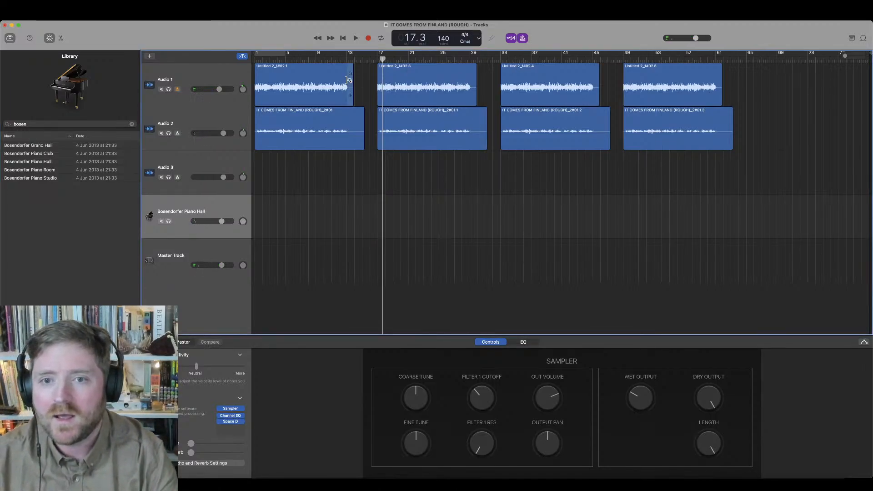
# Step: Record the piano part from bar 13 to bar 63 with the metronome on
pyautogui.click(347, 58)
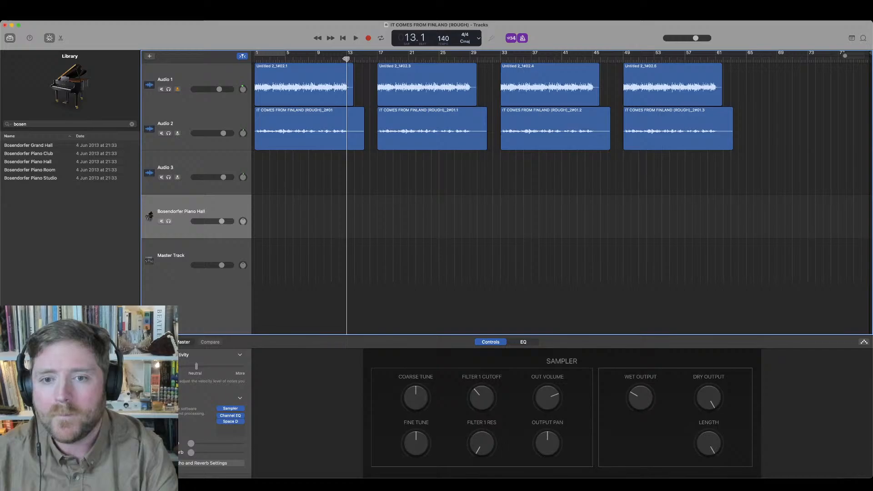
pyautogui.click(368, 40)
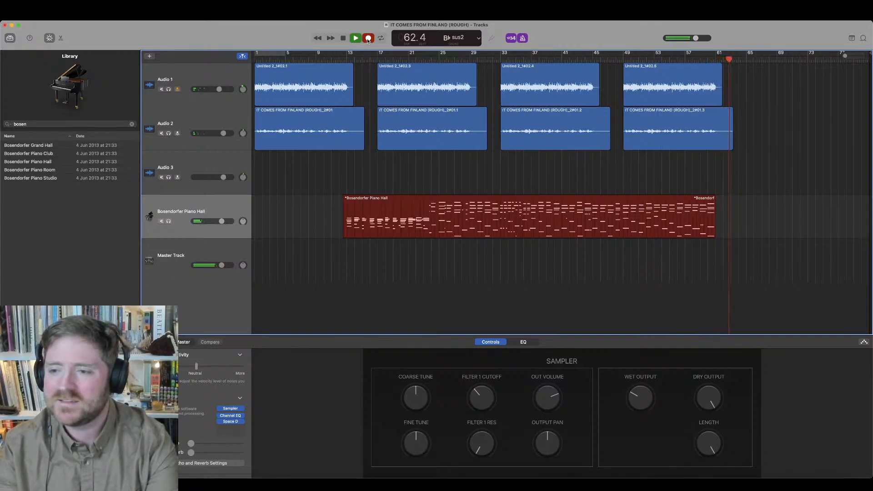
pyautogui.press('space')
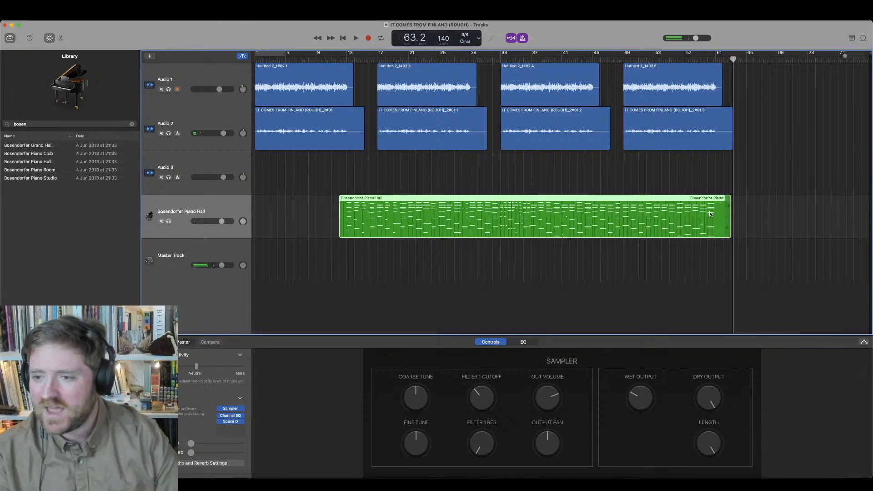
# Step: In the piano region's notes, raise the two low octave notes at bar 59 by two semitones
pyautogui.doubleClick(711, 214)
pyautogui.hscroll(20, 725, 408)
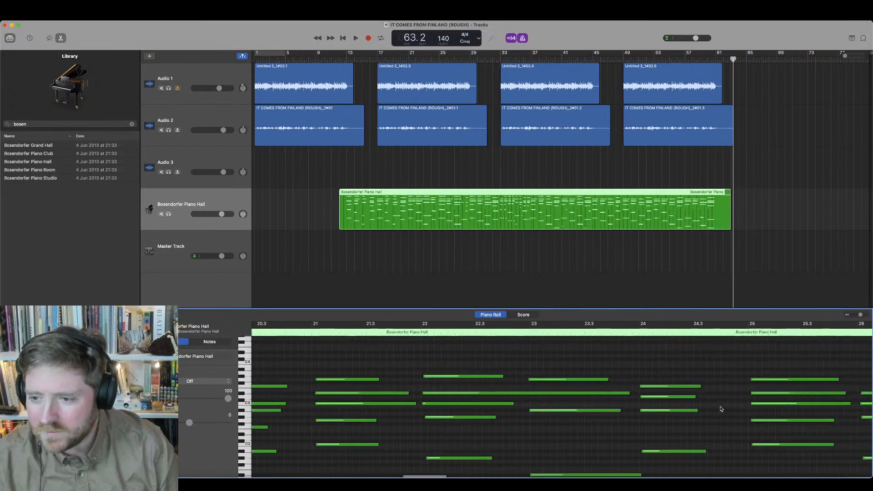
pyautogui.hscroll(10, 713, 408)
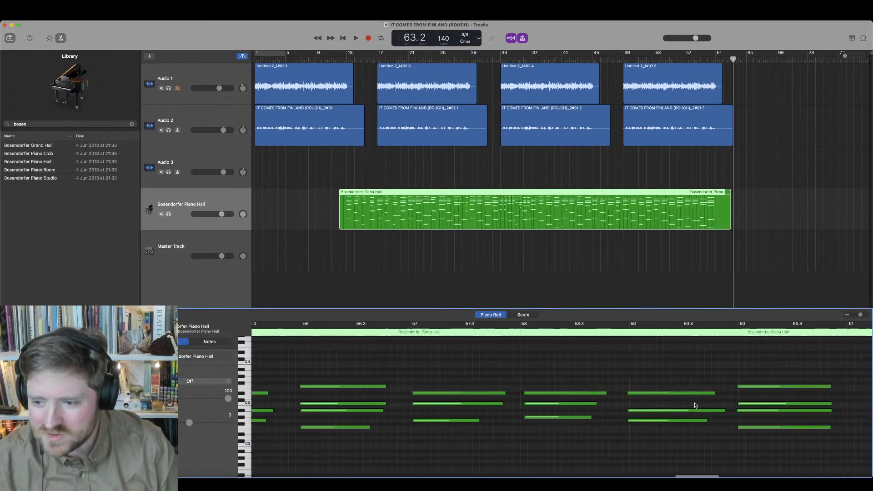
pyautogui.scroll(-2, 695, 406)
pyautogui.scroll(-3, 695, 405)
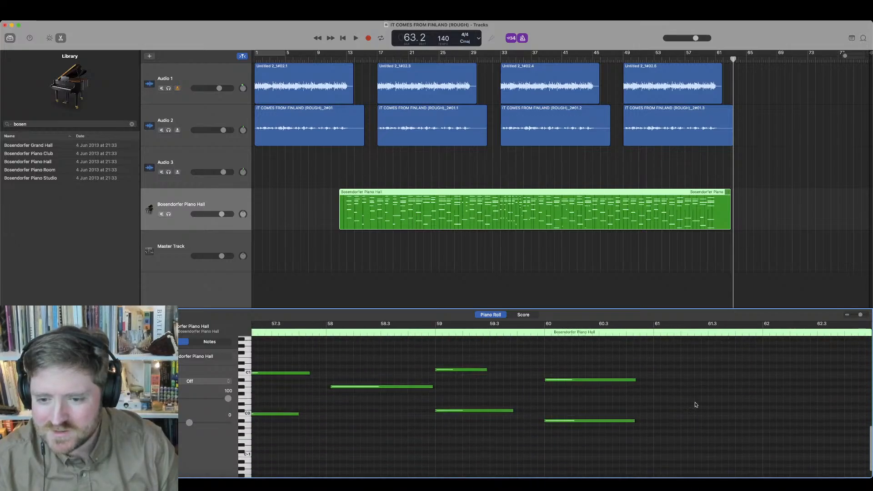
pyautogui.moveTo(445, 345); pyautogui.dragTo(454, 388)
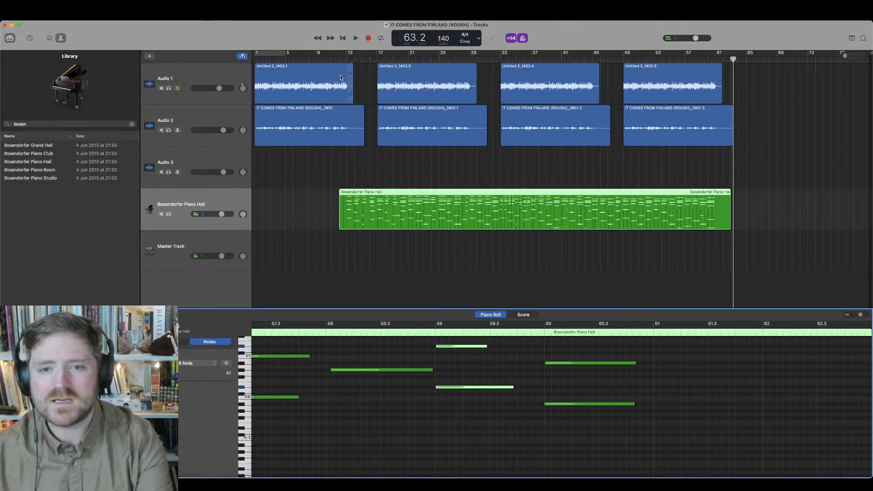
pyautogui.click(338, 57)
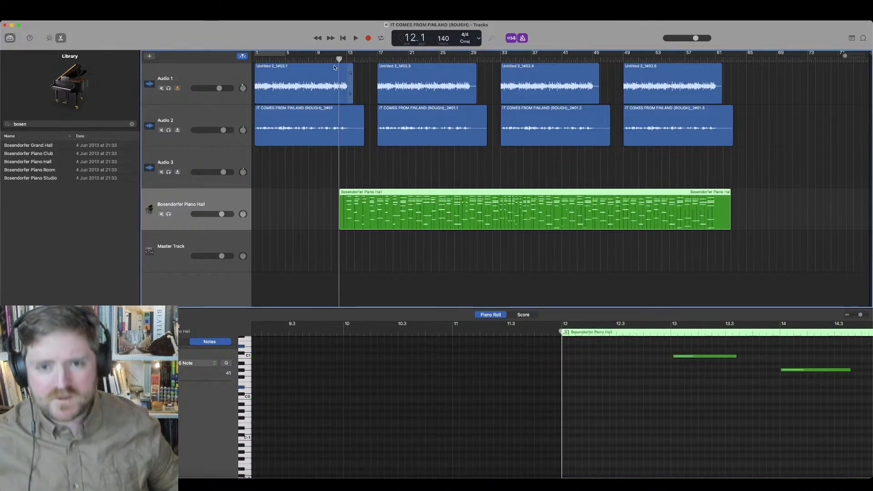
pyautogui.click(744, 260)
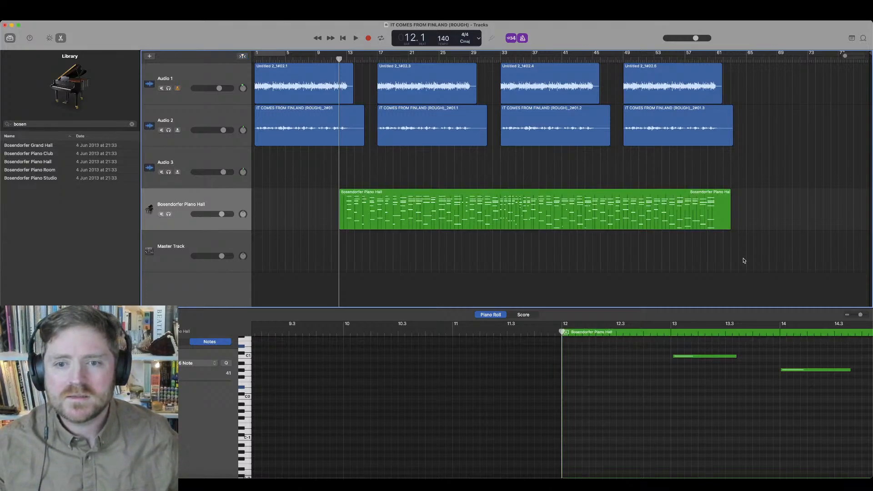
pyautogui.moveTo(745, 261); pyautogui.dragTo(292, 97)
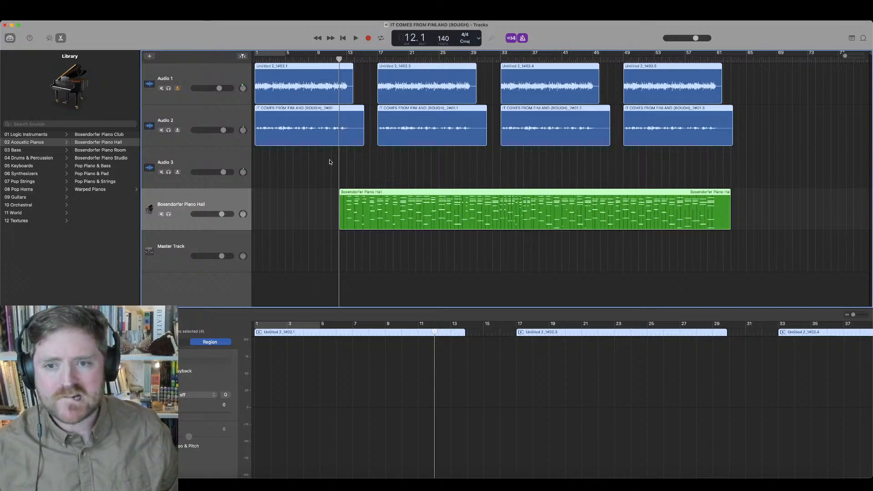
pyautogui.click(376, 61)
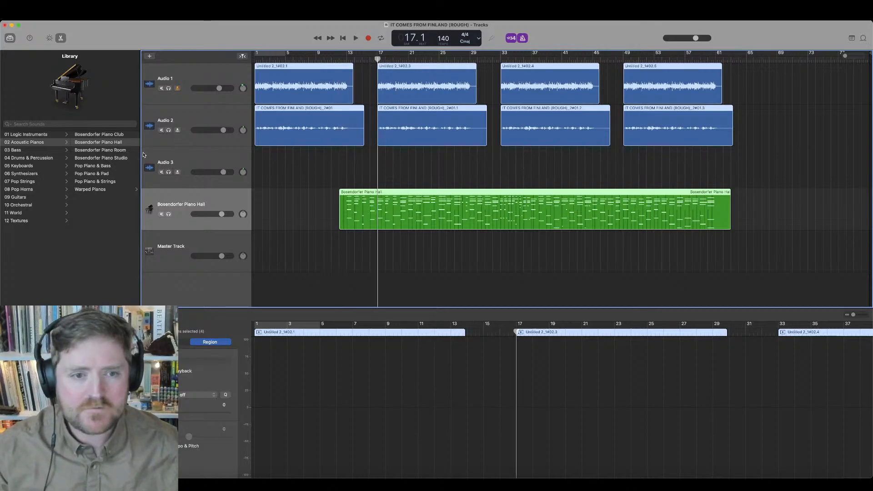
# Step: Duplicate the piano track and load the Celtic Hammered Dulcimer sound on the copy, searching the library for "dulcim"
pyautogui.press('super+d')
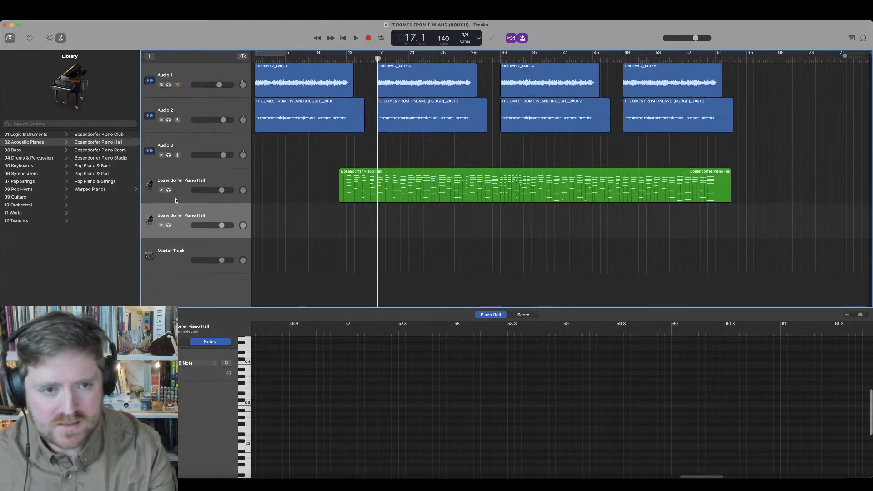
pyautogui.write('dulcim')
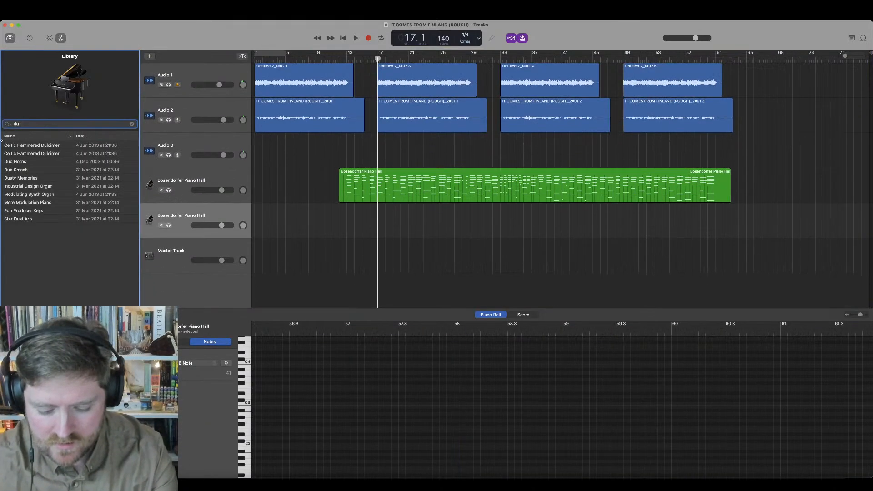
pyautogui.click(29, 145)
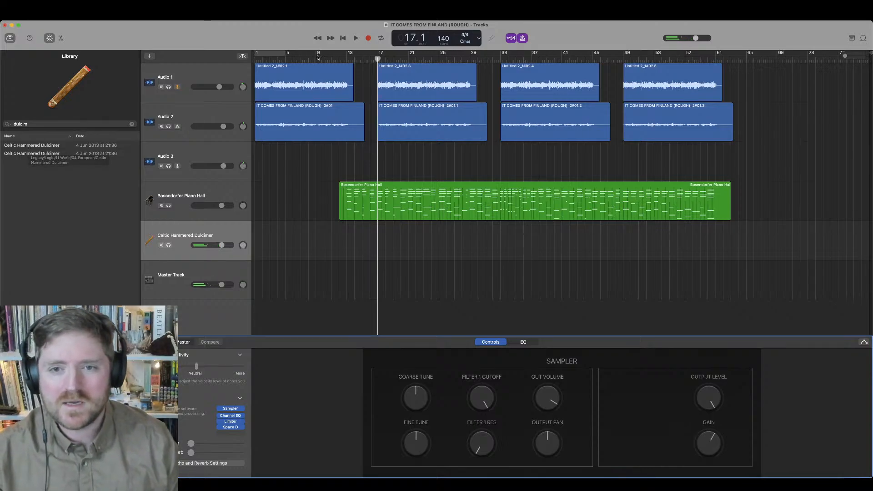
# Step: Record a Celtic Hammered Dulcimer part from bar 12 to bar 62 alongside the piano
pyautogui.click(346, 59)
pyautogui.click(369, 38)
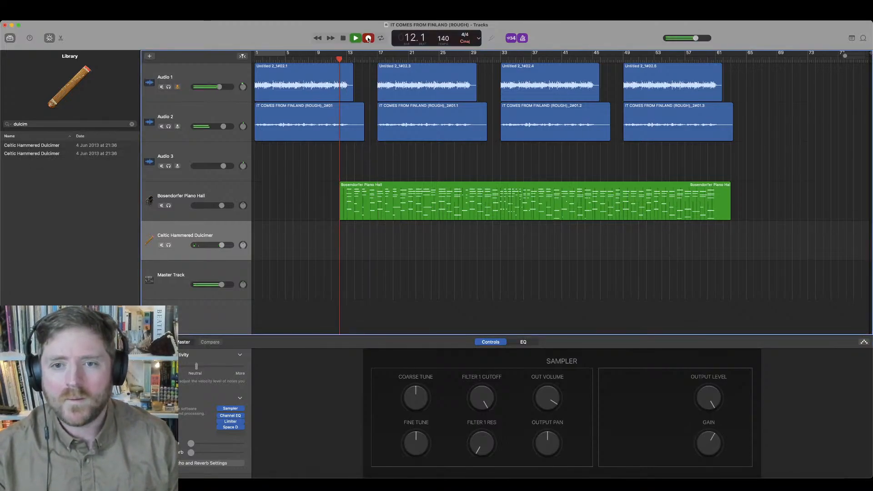
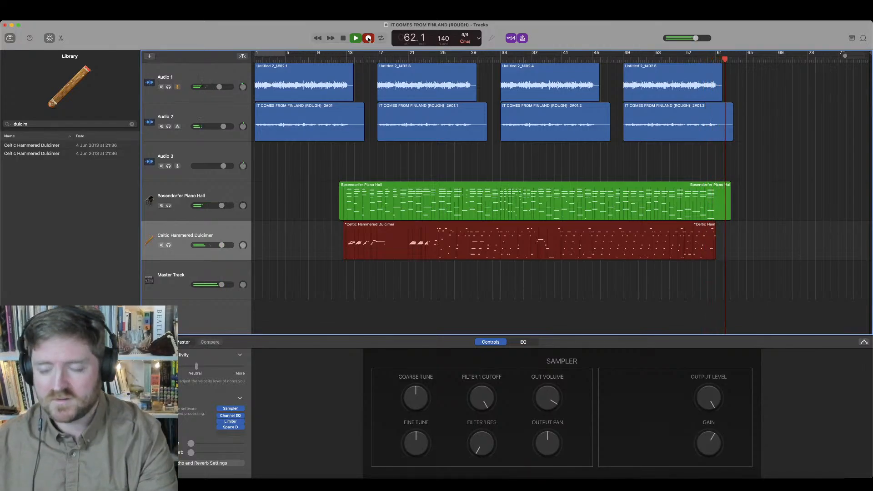
pyautogui.click(368, 38)
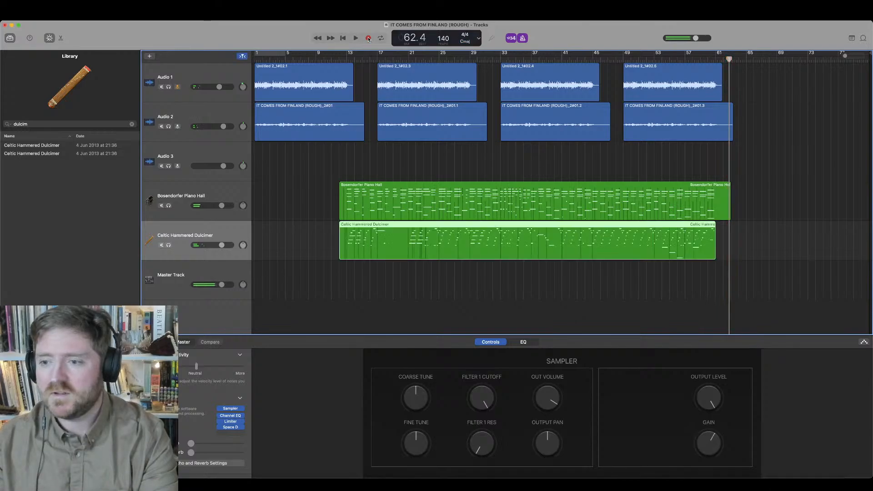
pyautogui.click(511, 40)
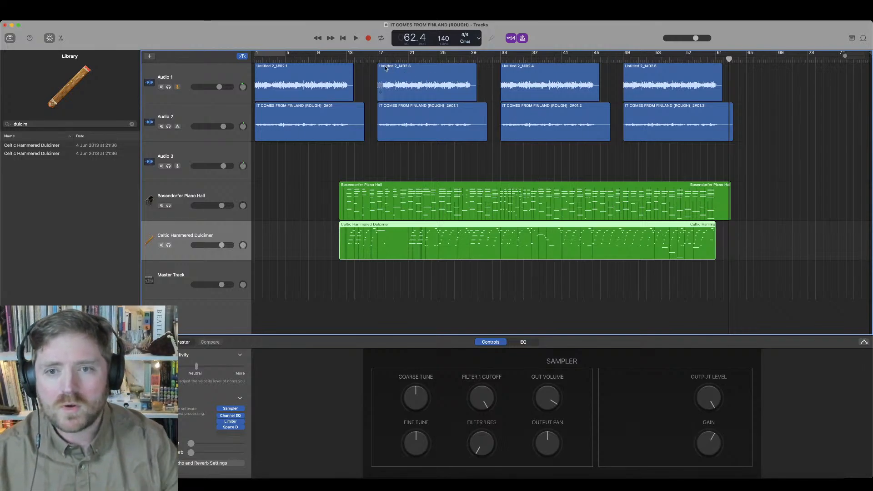
# Step: Record a short take on Audio 3 from bar 12 to bar 17, then place the playhead at bar 29
pyautogui.click(372, 60)
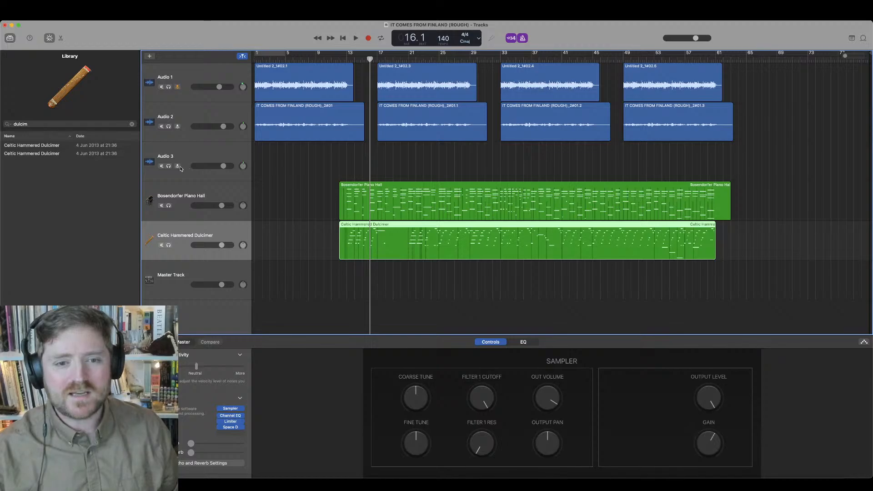
pyautogui.click(208, 157)
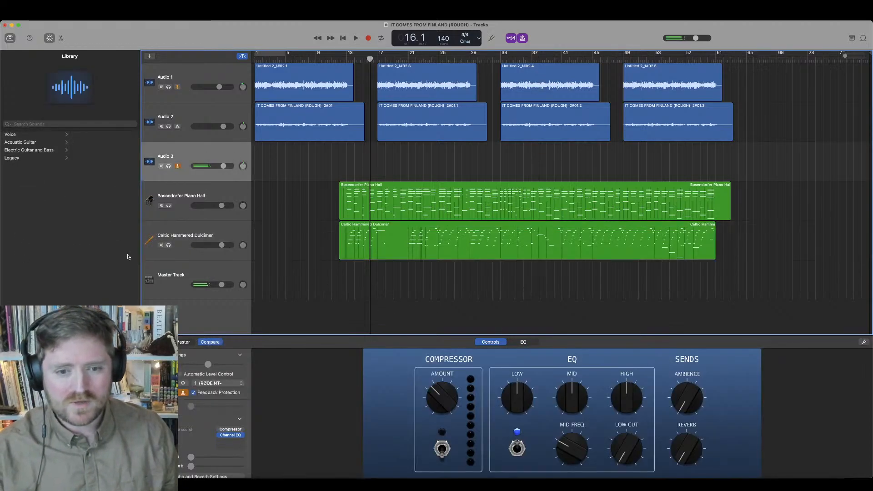
pyautogui.click(340, 60)
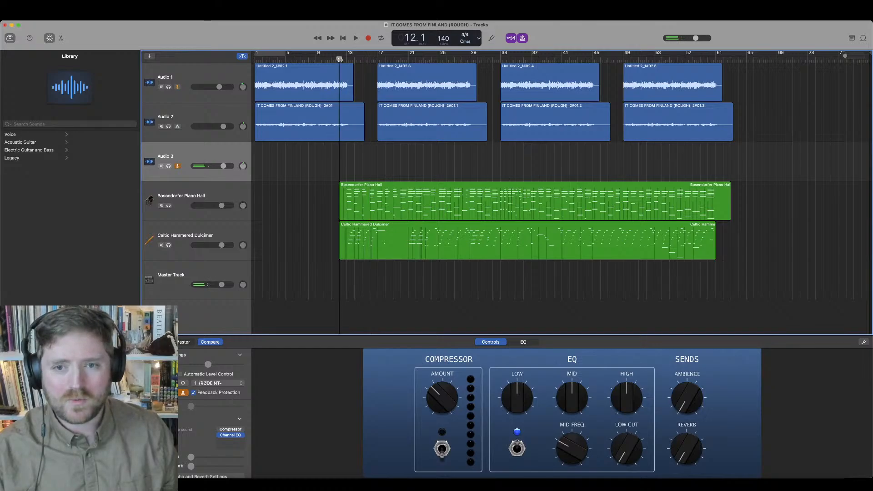
pyautogui.click(368, 39)
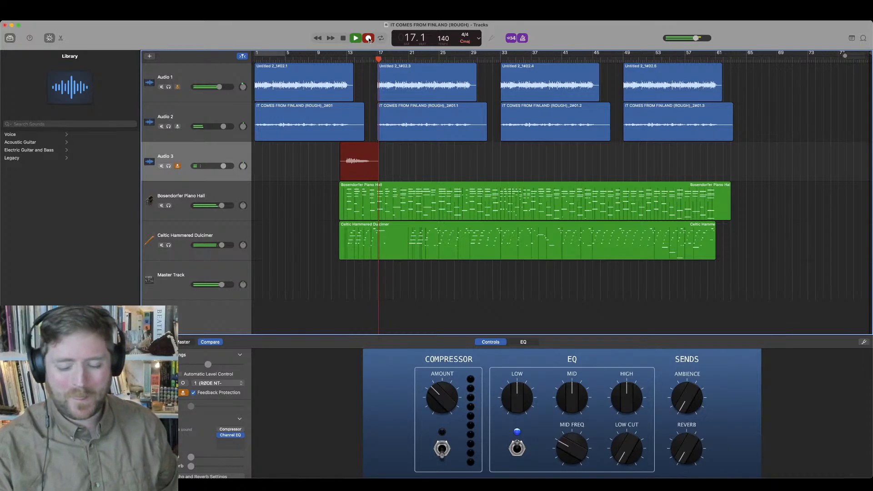
pyautogui.click(369, 39)
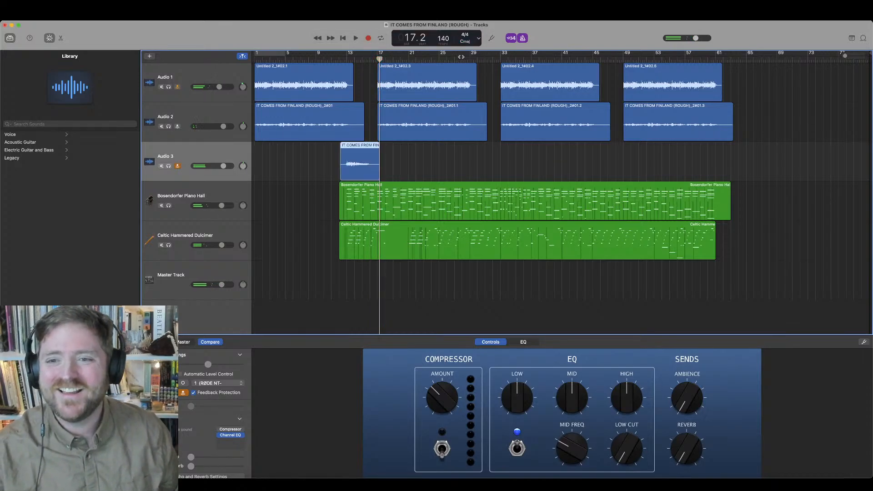
pyautogui.click(470, 59)
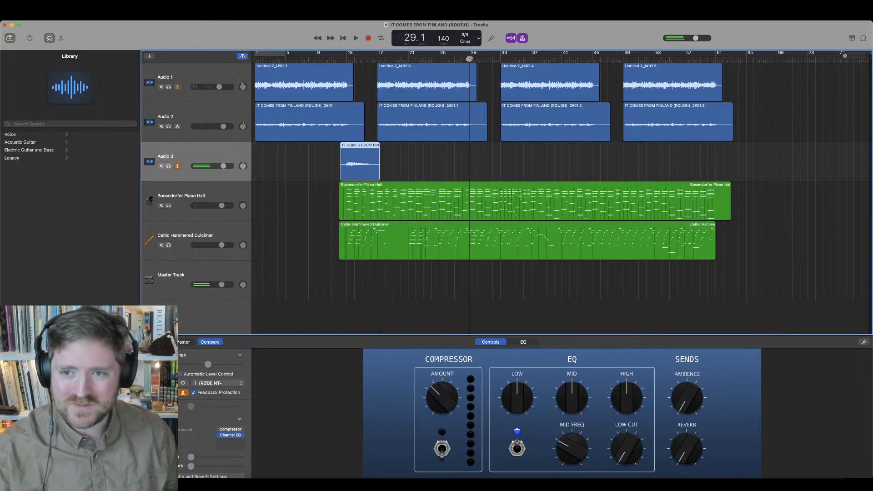
# Step: Record two more takes on Audio 3, one from bar 28 to bar 33 and one from bar 44 to bar 62
pyautogui.moveTo(469, 59); pyautogui.dragTo(463, 59)
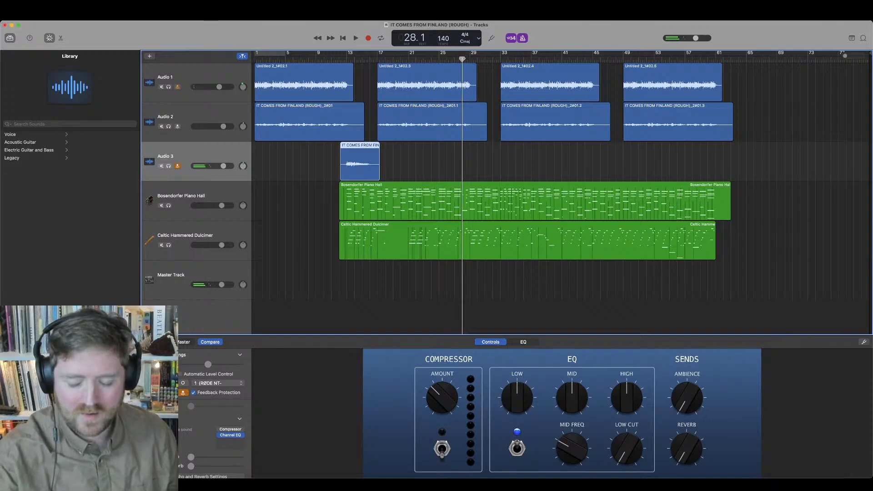
pyautogui.press('r')
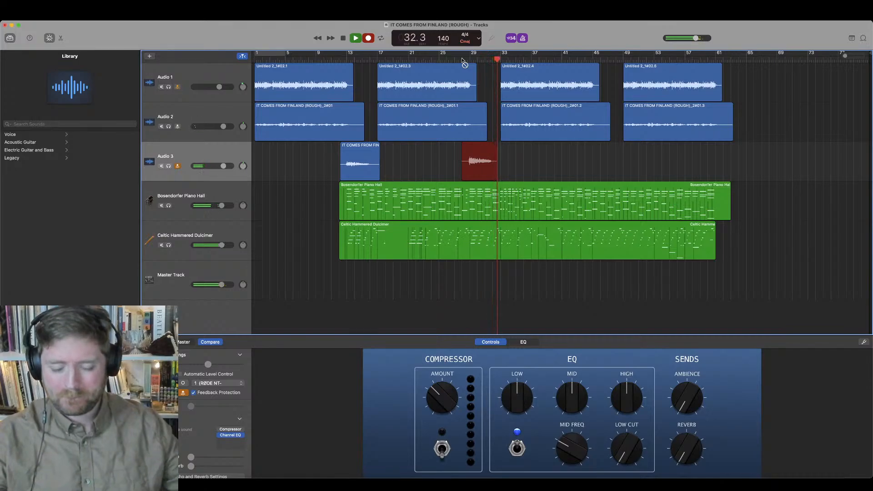
pyautogui.press('space')
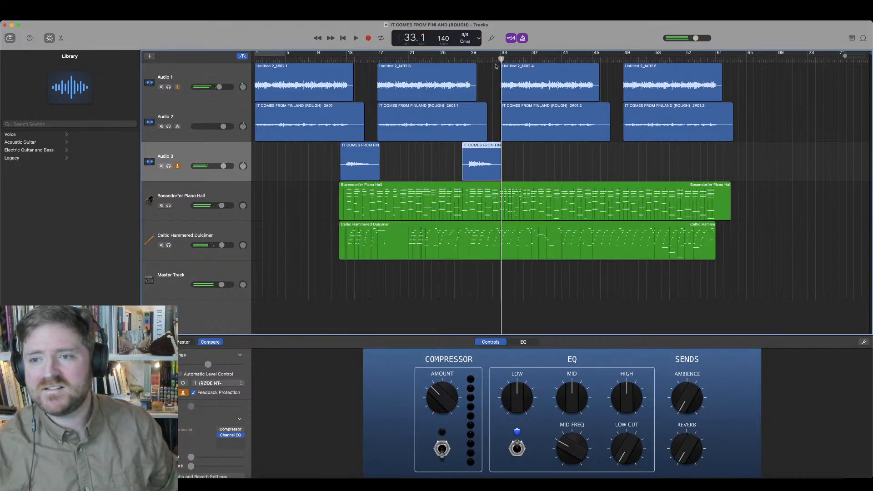
pyautogui.click(587, 59)
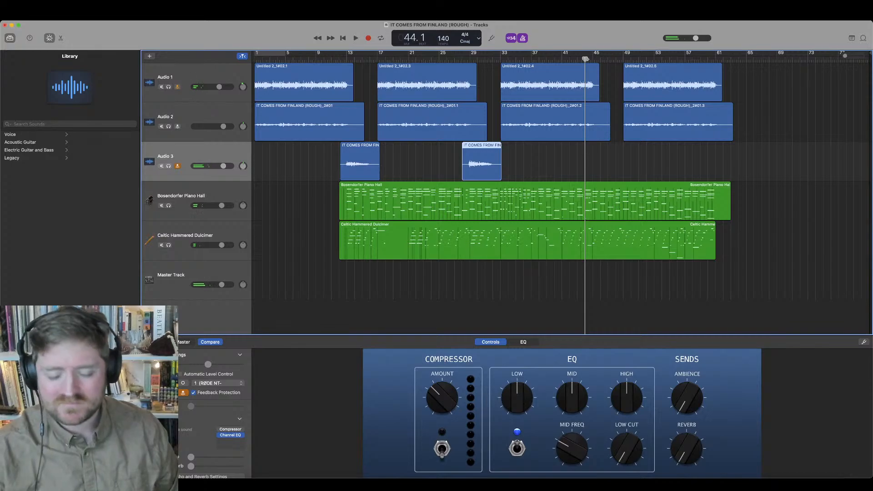
pyautogui.press('r')
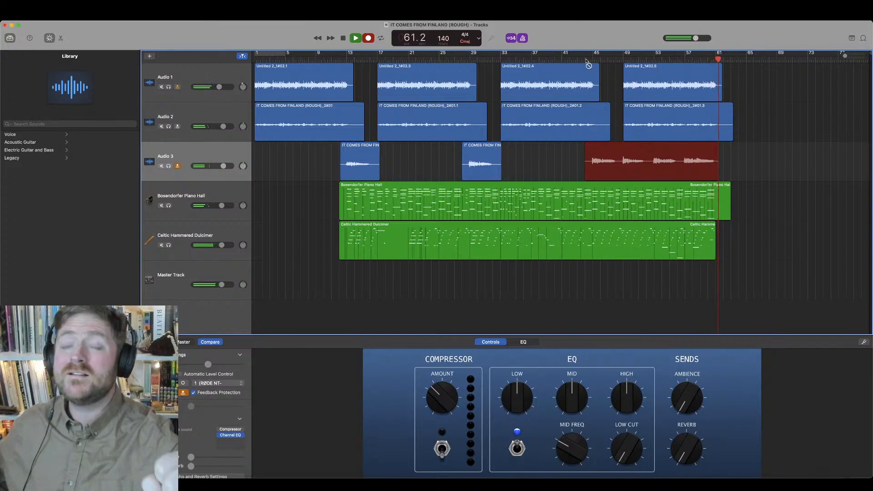
pyautogui.press('space')
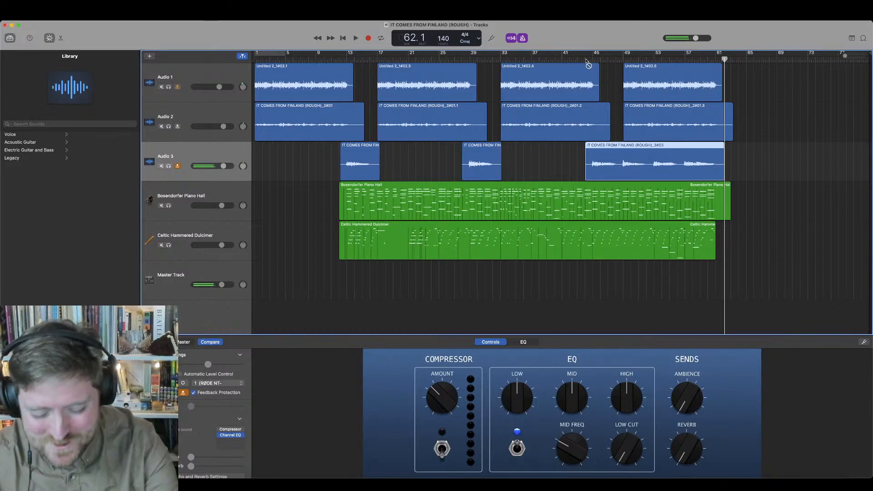
# Step: Duplicate the Audio 3 track and record takes on the copy from bar 28 to bar 32 and from bar 44 to bar 61
pyautogui.press('super+d')
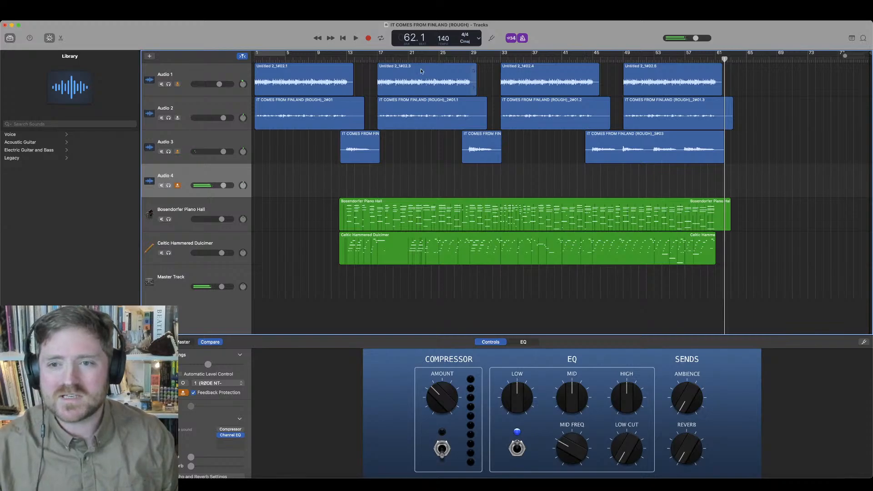
pyautogui.click(461, 59)
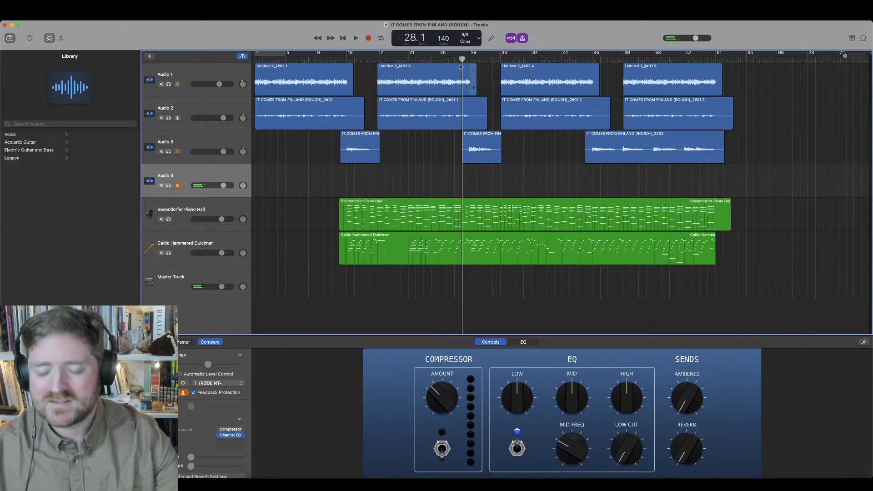
pyautogui.press('r')
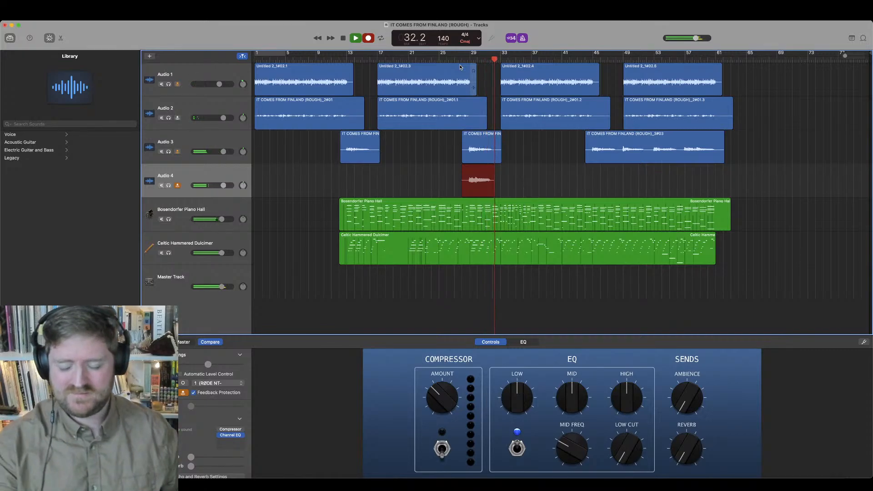
pyautogui.press('space')
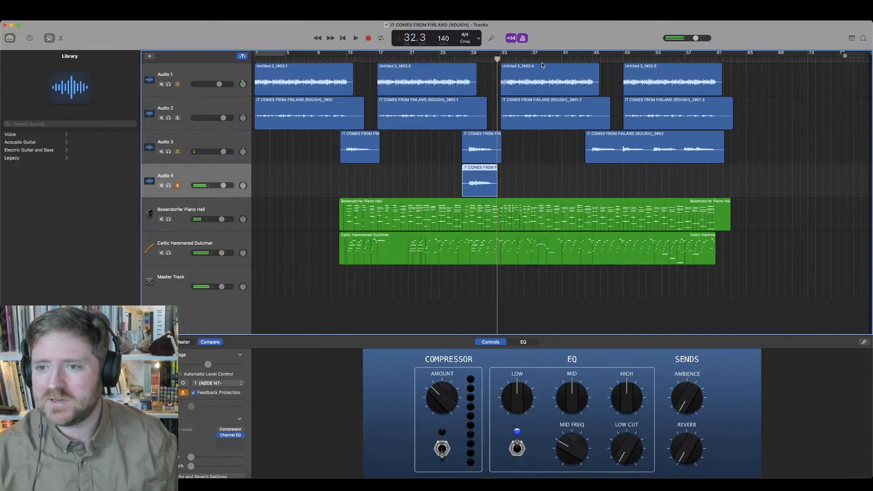
pyautogui.click(582, 59)
pyautogui.press('r')
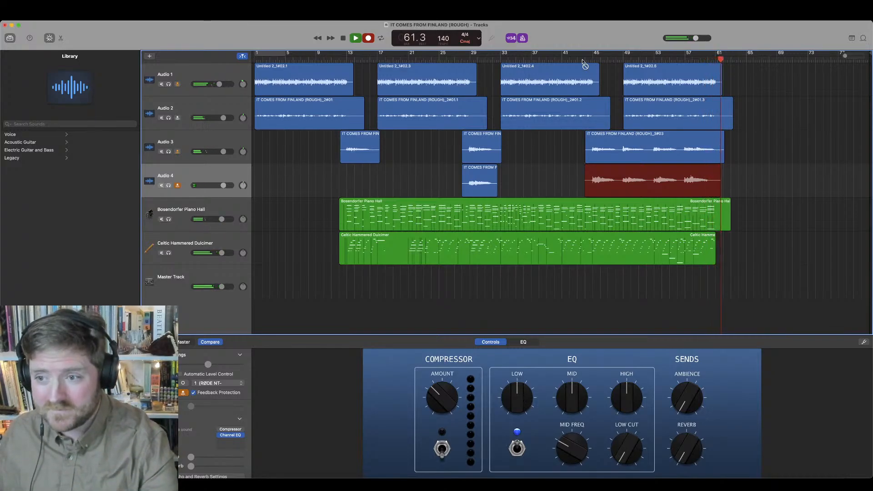
pyautogui.press('space')
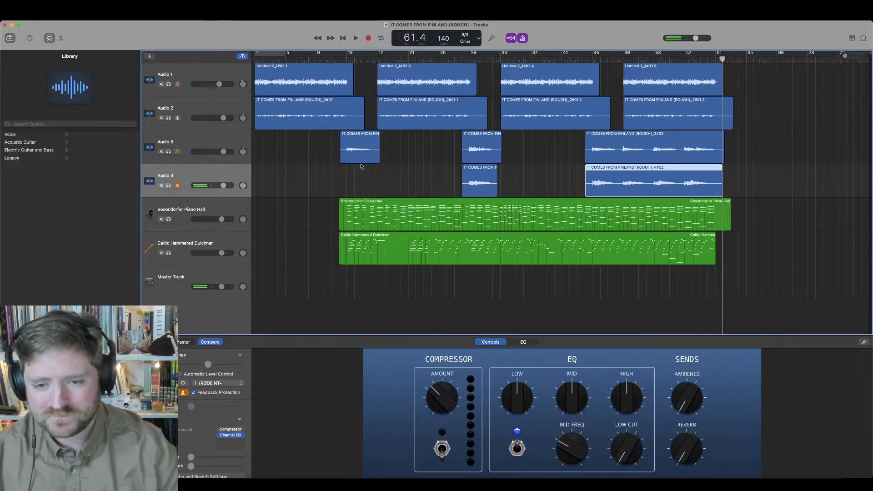
# Step: Add a fifth audio track with input monitoring off and record a take on it from bar 17 to bar 32
pyautogui.click(223, 177)
pyautogui.press('super+alt+a')
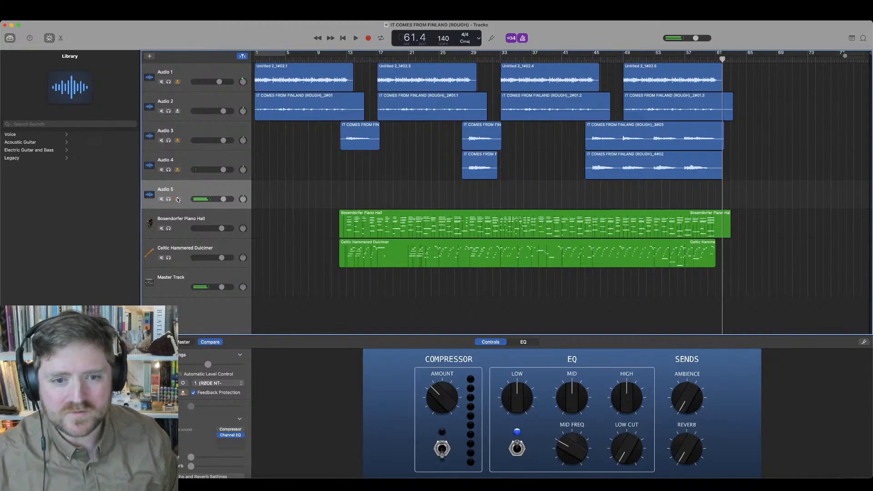
pyautogui.click(377, 59)
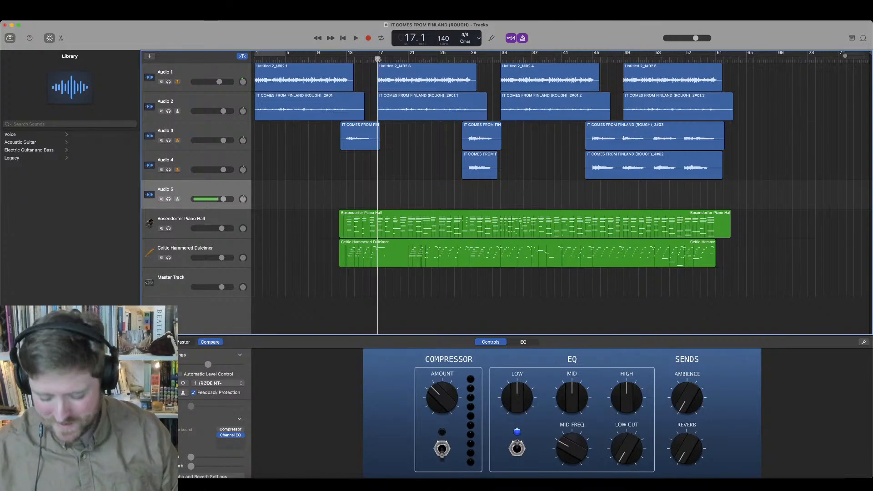
pyautogui.click(228, 217)
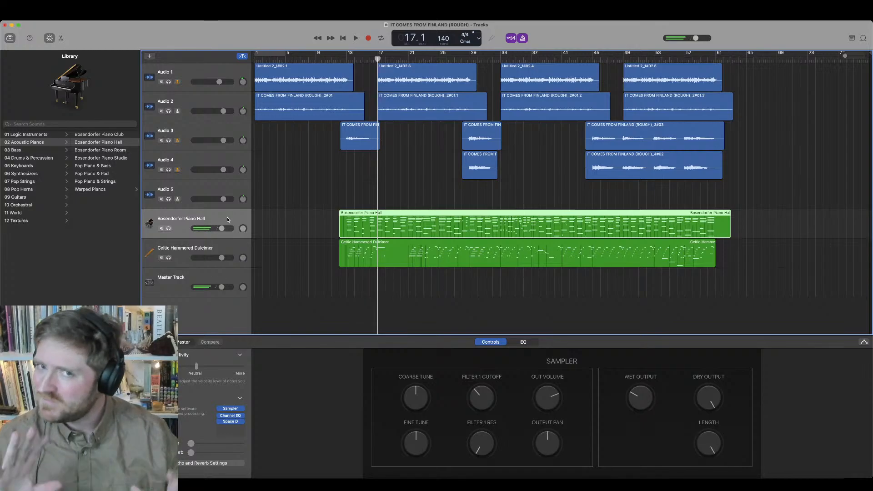
pyautogui.click(233, 197)
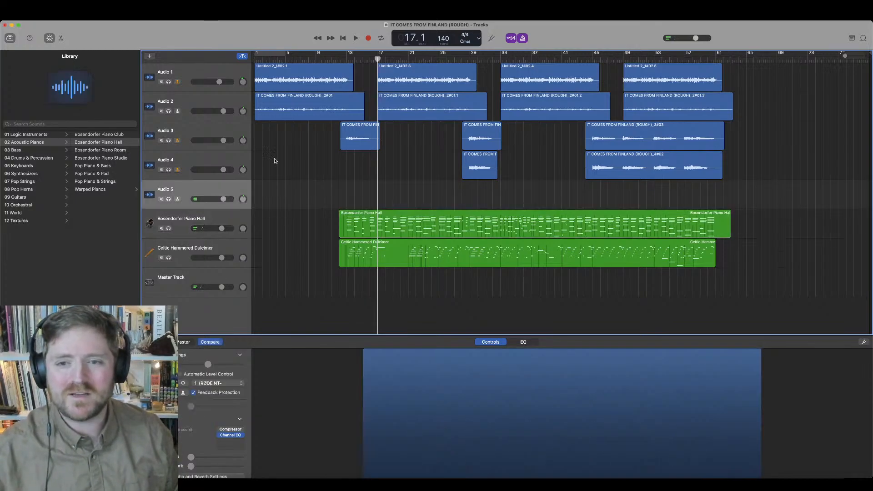
pyautogui.click(369, 38)
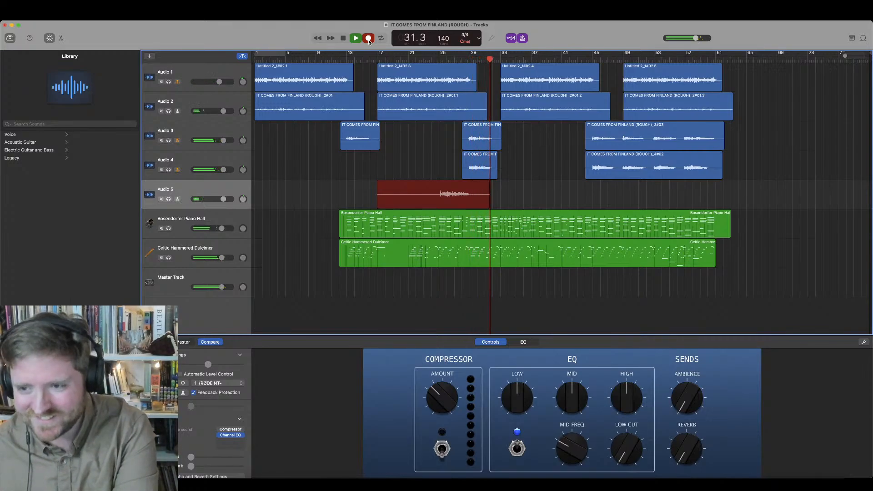
pyautogui.click(368, 38)
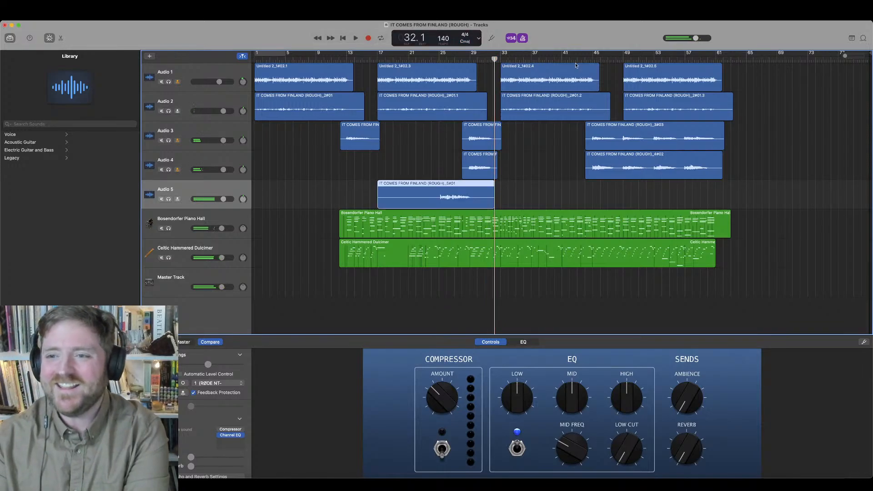
pyautogui.click(622, 60)
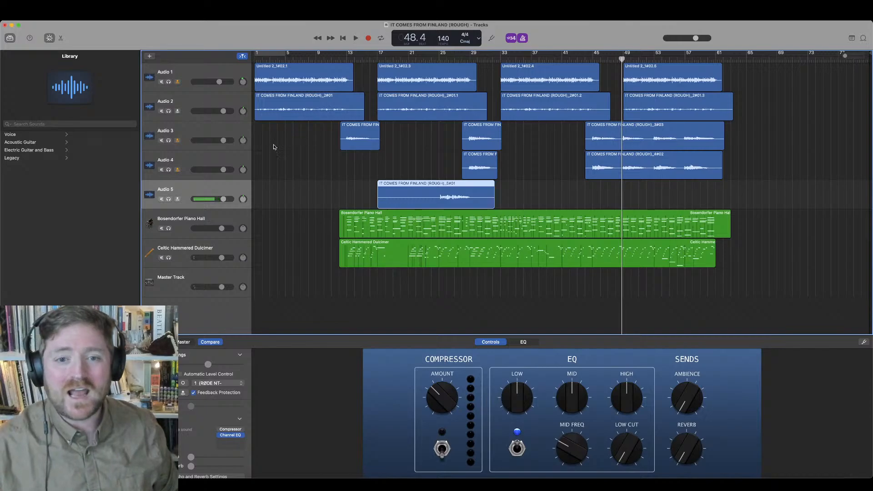
pyautogui.click(368, 39)
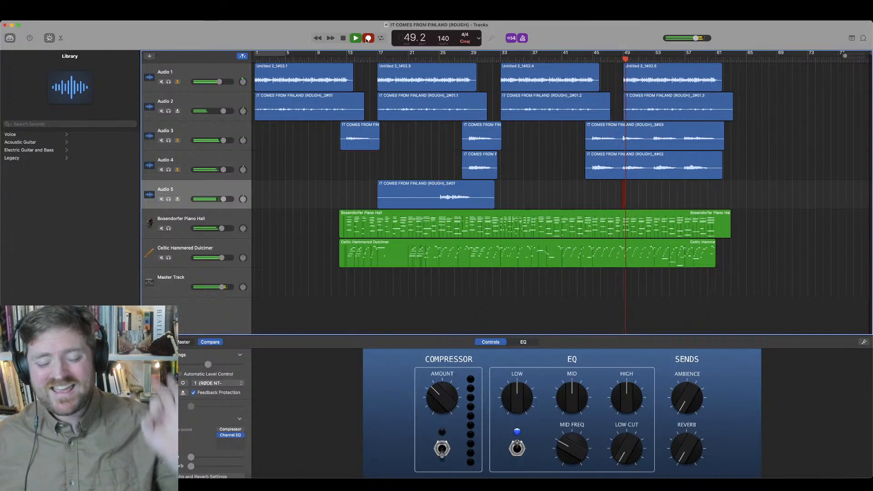
pyautogui.press('space')
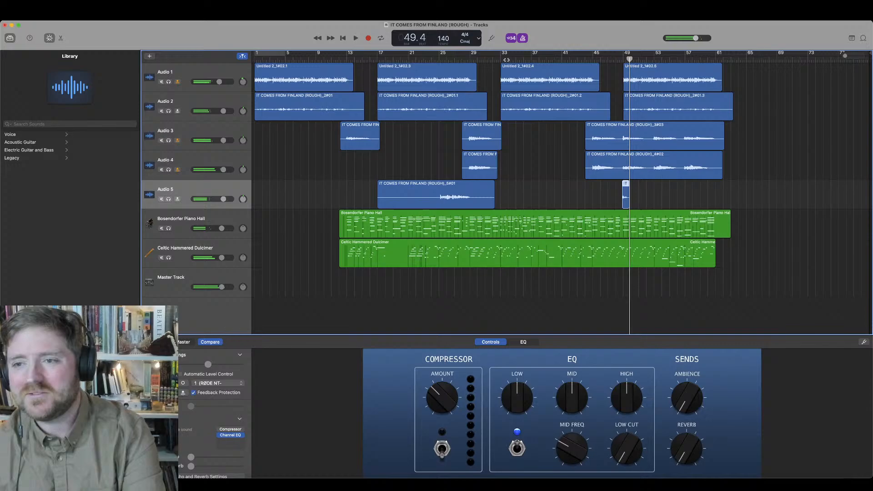
# Step: Record a second take on Audio 5 from bar 48 to bar 62, then pan Audio 3, 4 and 5 off centre
pyautogui.click(616, 61)
pyautogui.press('r')
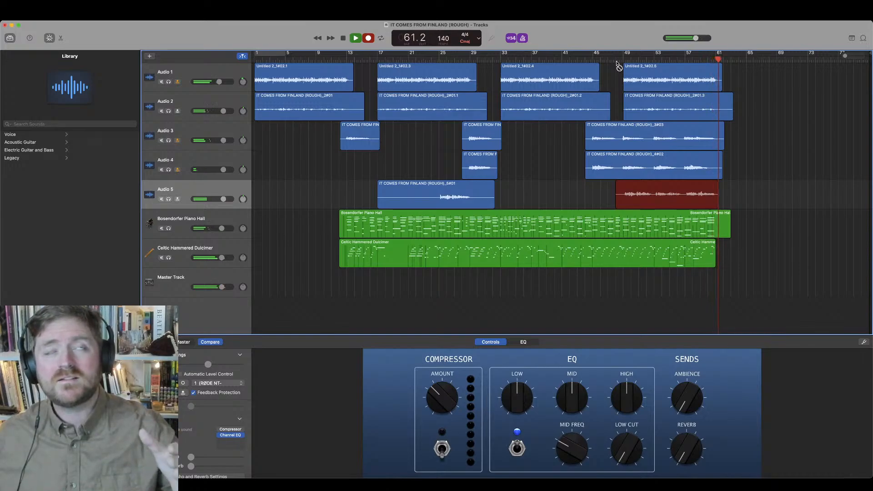
pyautogui.press('space')
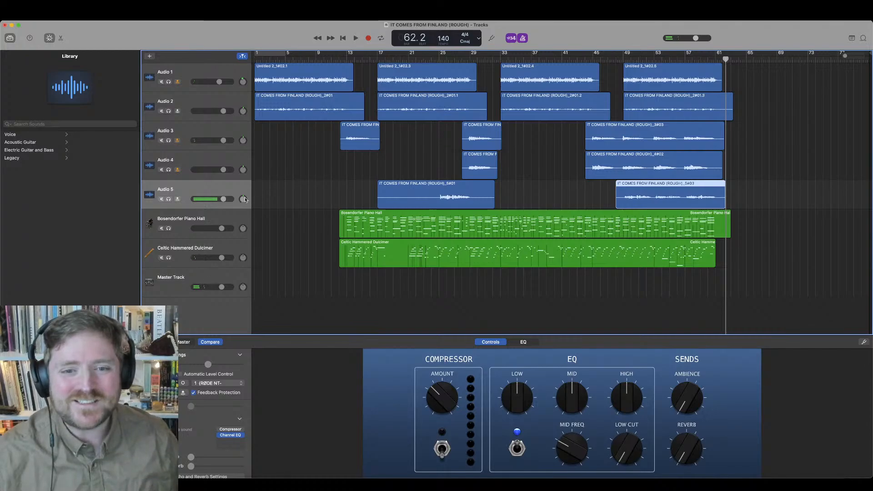
pyautogui.moveTo(245, 200); pyautogui.dragTo(245, 204)
pyautogui.moveTo(243, 171); pyautogui.dragTo(245, 143)
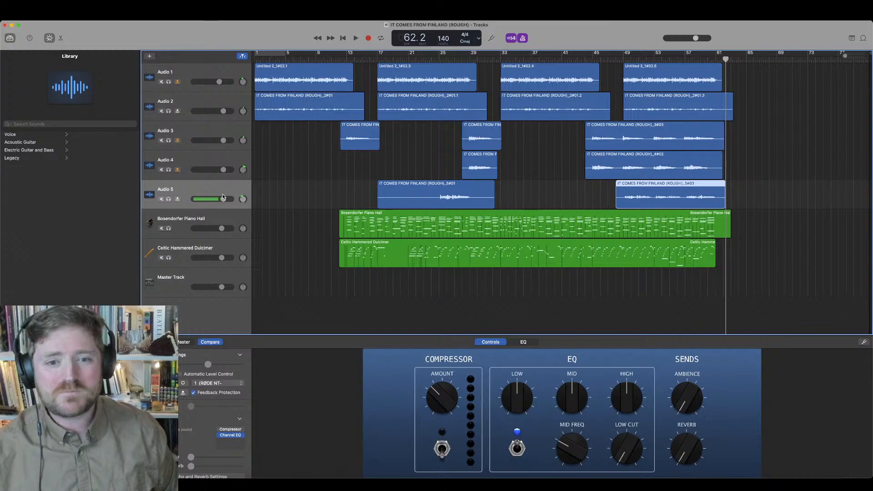
# Step: Duplicate the Audio 5 track, lower the copy's volume and load the Crunch Guitar sound Heartbroken with input monitoring on, placing the playhead at bar 33
pyautogui.press('super+d')
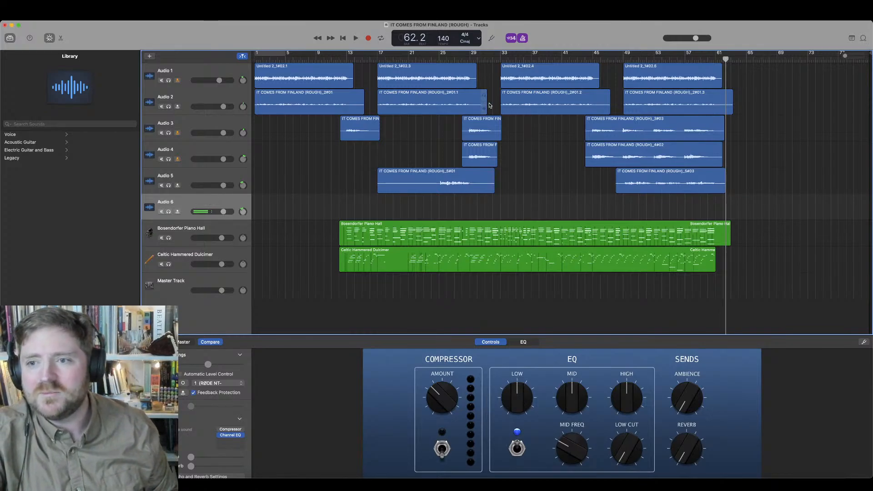
pyautogui.click(500, 58)
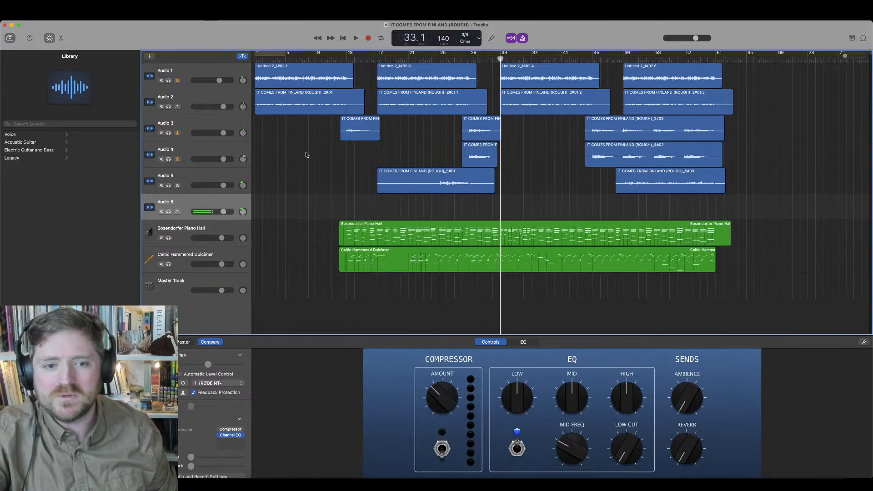
pyautogui.click(57, 152)
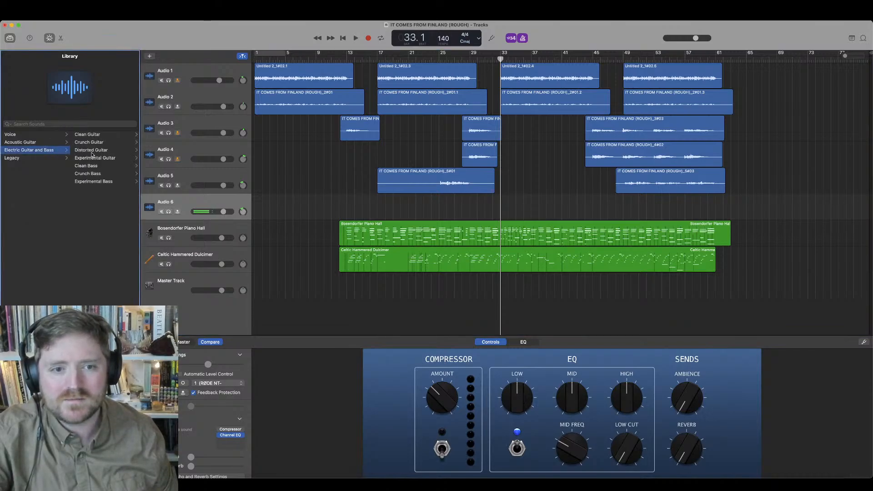
pyautogui.moveTo(222, 213); pyautogui.dragTo(213, 212)
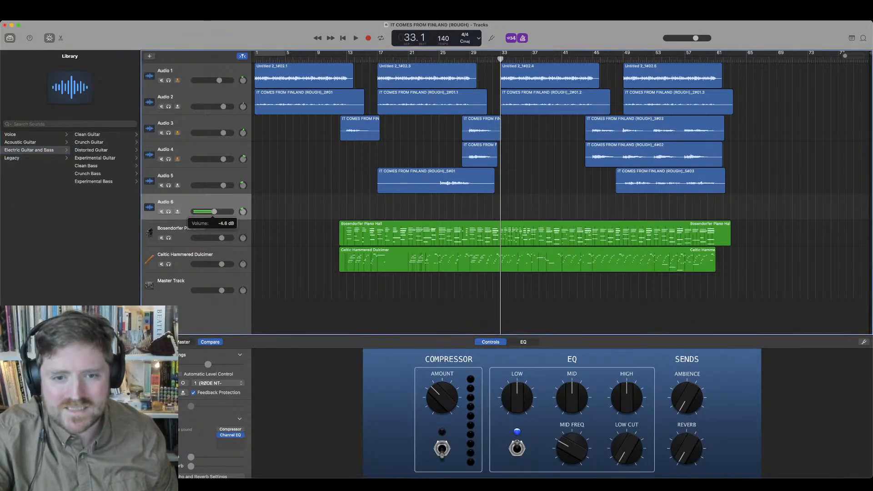
pyautogui.click(111, 142)
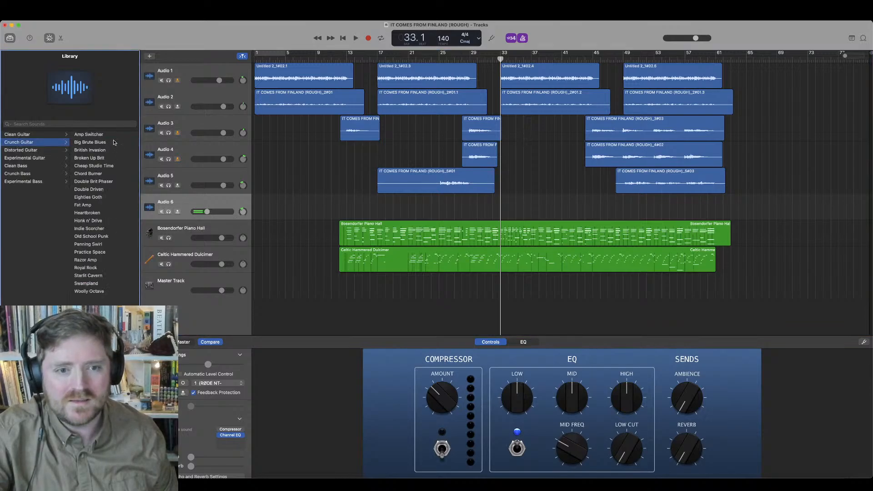
pyautogui.click(110, 213)
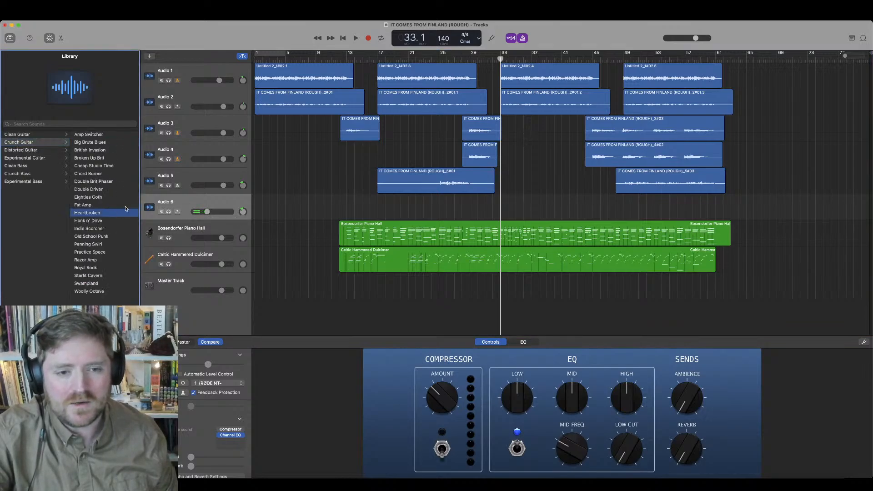
pyautogui.click(177, 212)
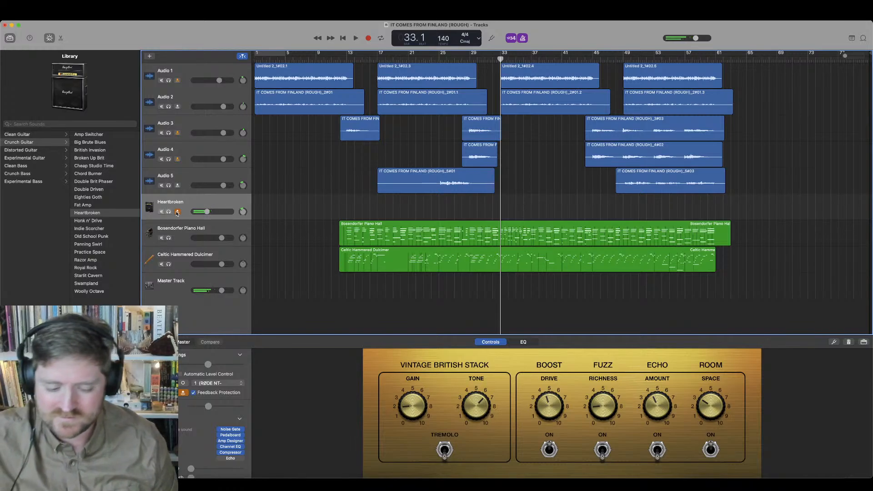
# Step: Record a take on the Heartbroken guitar track from bar 33 to bar 63, then select Audio 5 with the playhead at bar 32
pyautogui.press('r')
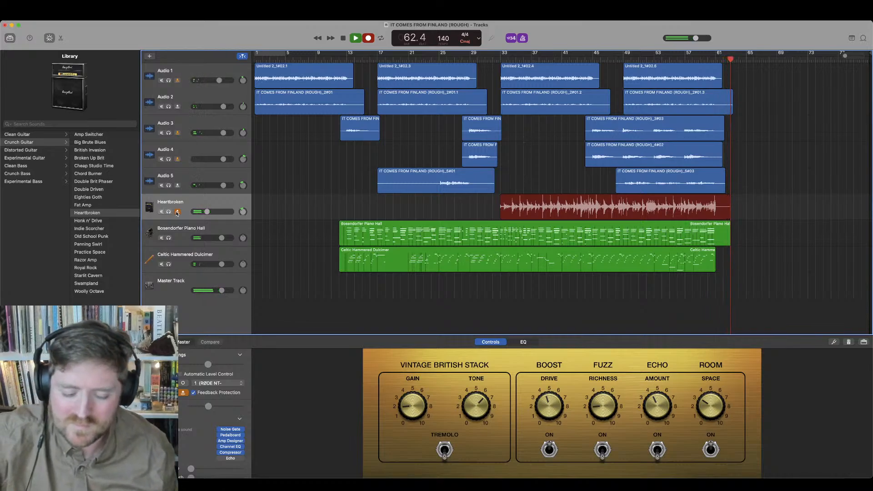
pyautogui.press('space')
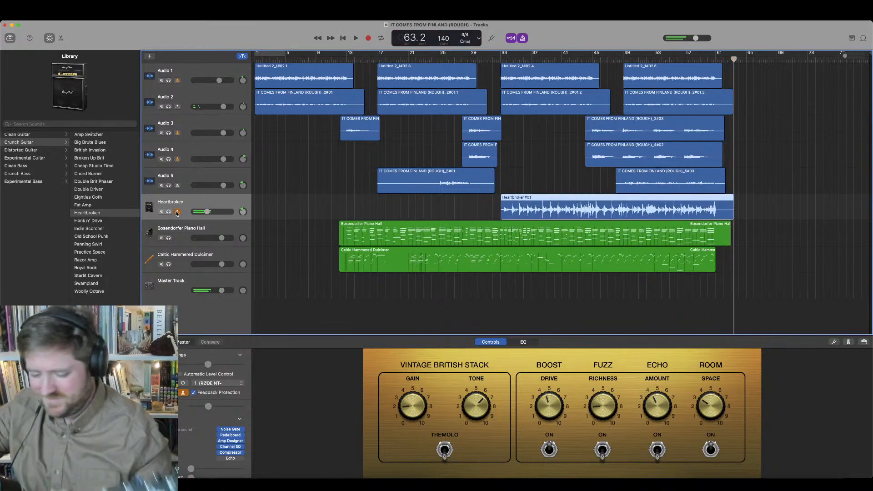
pyautogui.press('Up')
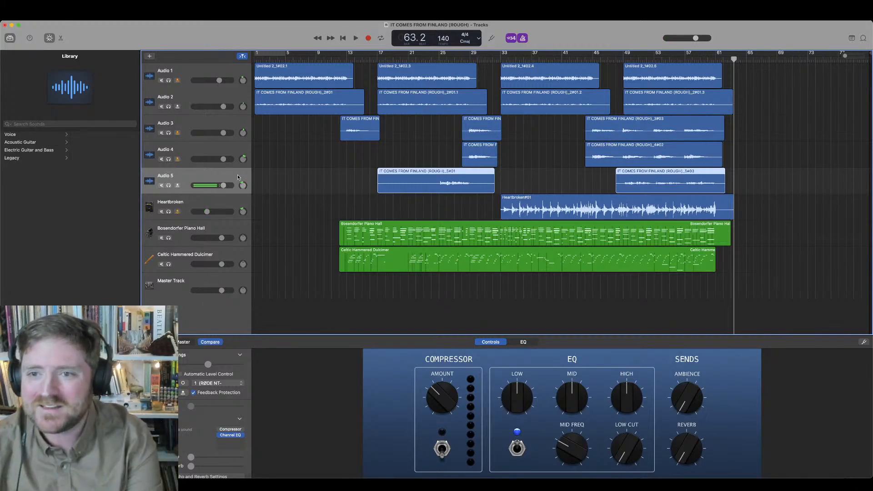
pyautogui.click(493, 58)
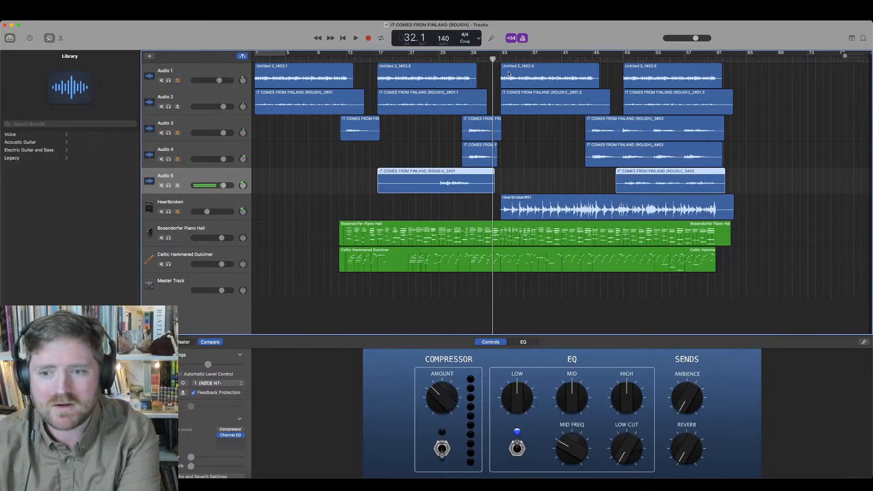
# Step: Play the mix from bar 32 to bar 37 and raise the Heartbroken track's volume slightly
pyautogui.press('space')
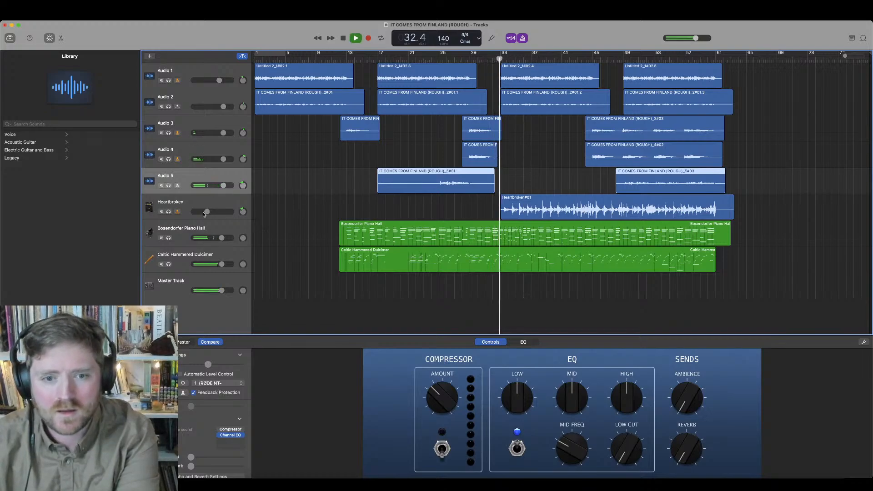
pyautogui.moveTo(208, 212); pyautogui.dragTo(211, 212)
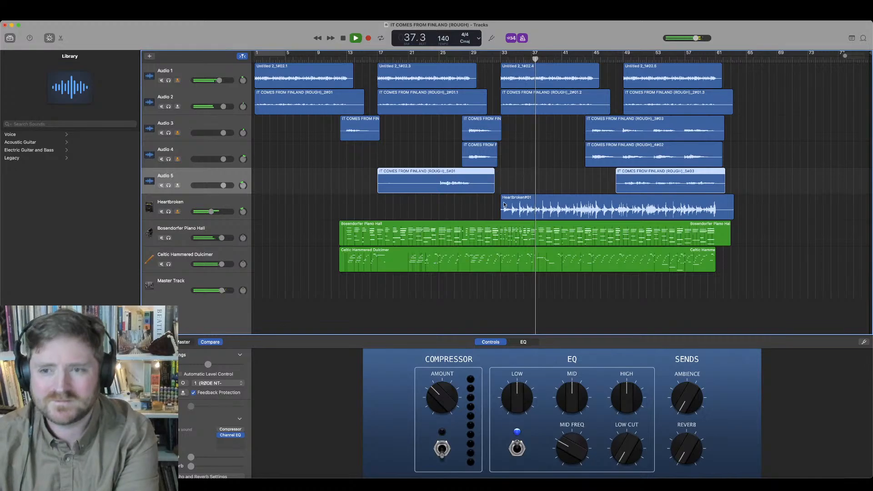
pyautogui.press('space')
# Step: Open the Celtic Hammered Dulcimer region's notes and lower the upper note at bar 37 to C4
pyautogui.doubleClick(536, 256)
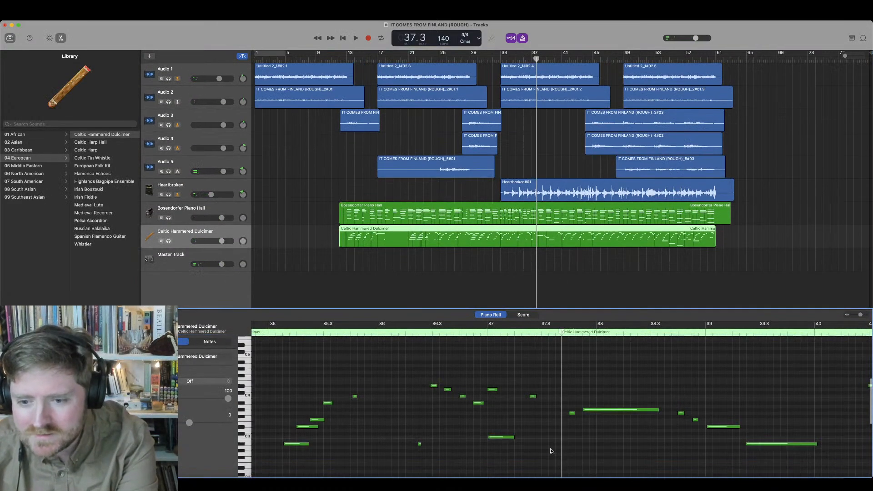
pyautogui.scroll(-3, 521, 400)
pyautogui.moveTo(491, 377); pyautogui.dragTo(491, 384)
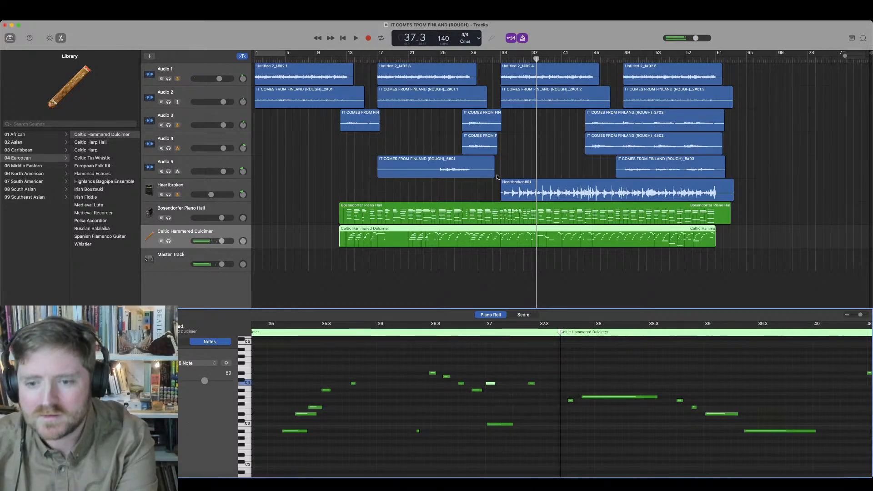
# Step: Play the mix from bar 32 to bar 62, then trim the end of the Heartbroken region back to just past bar 61
pyautogui.click(496, 60)
pyautogui.press('space')
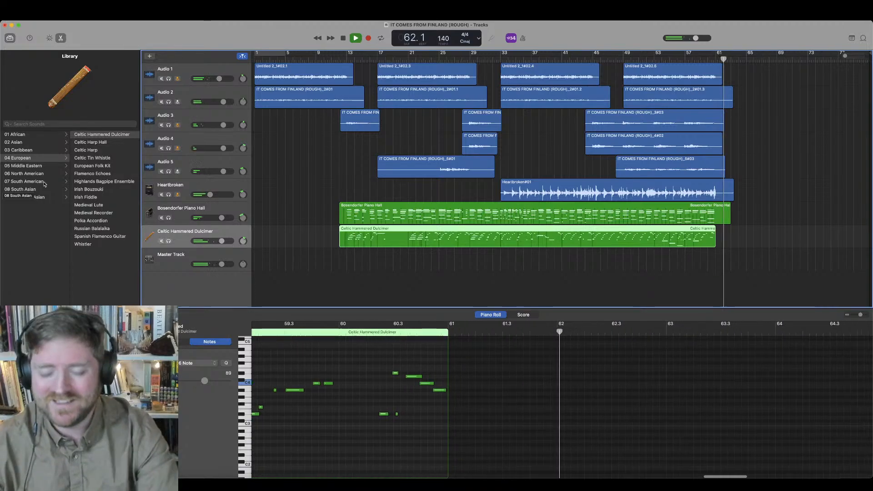
pyautogui.press('space')
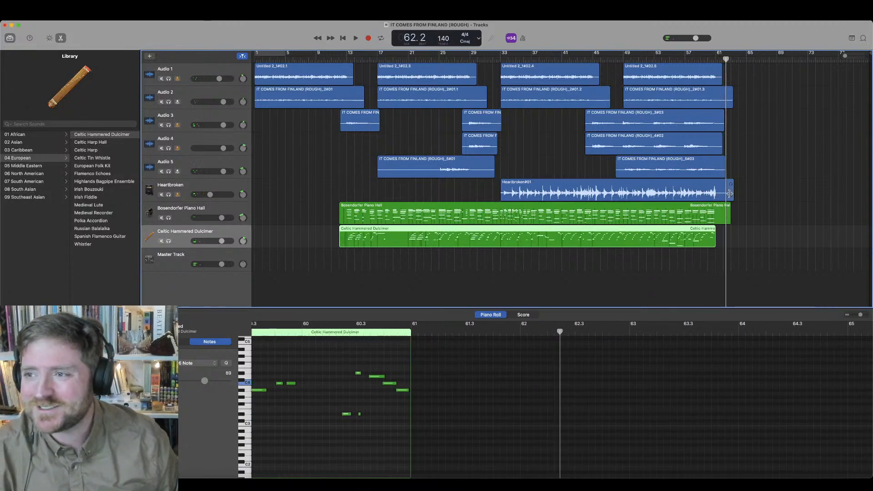
pyautogui.moveTo(732, 199); pyautogui.dragTo(719, 199)
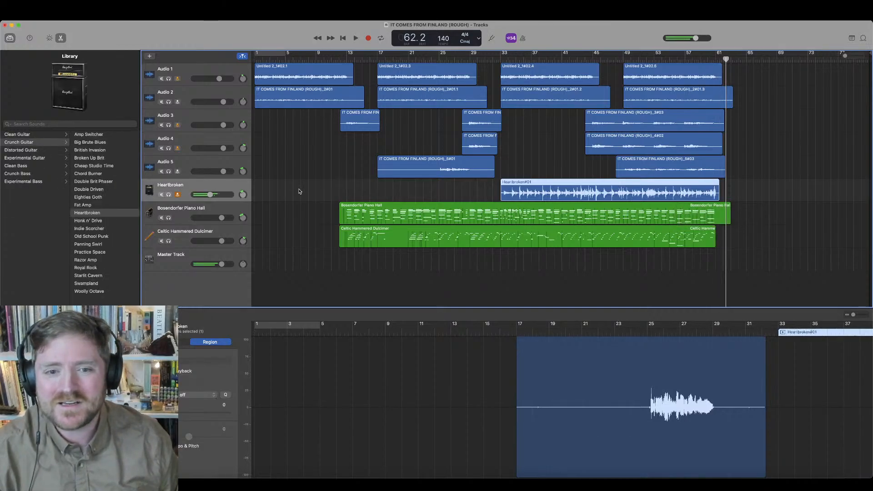
# Step: Select Audio 5, play the song from the beginning and set the Heartbroken track's volume to -9.2 dB during playback
pyautogui.click(230, 167)
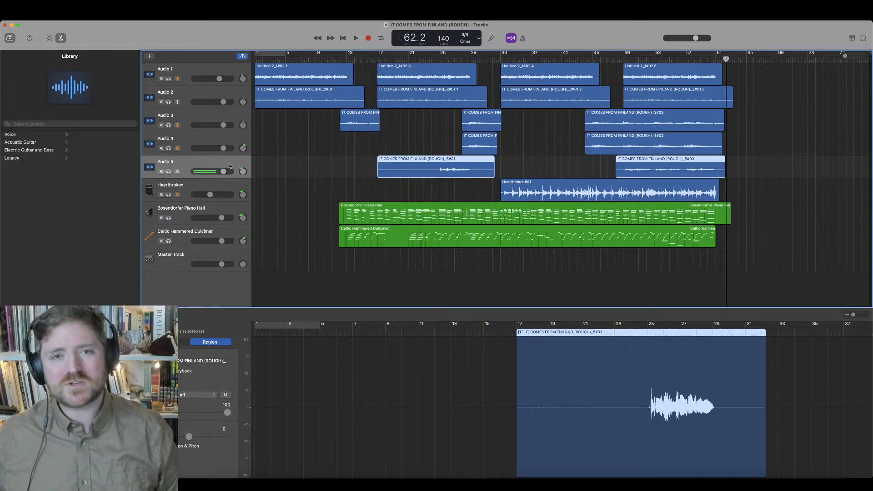
pyautogui.click(343, 38)
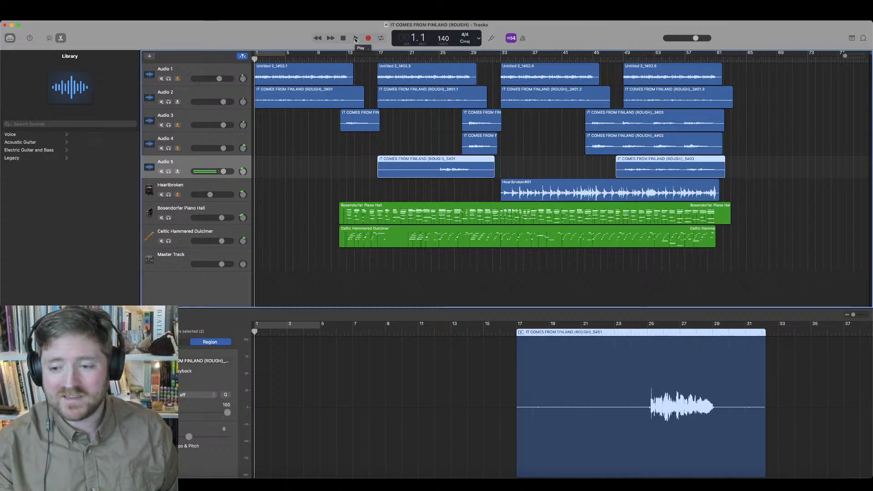
pyautogui.click(355, 39)
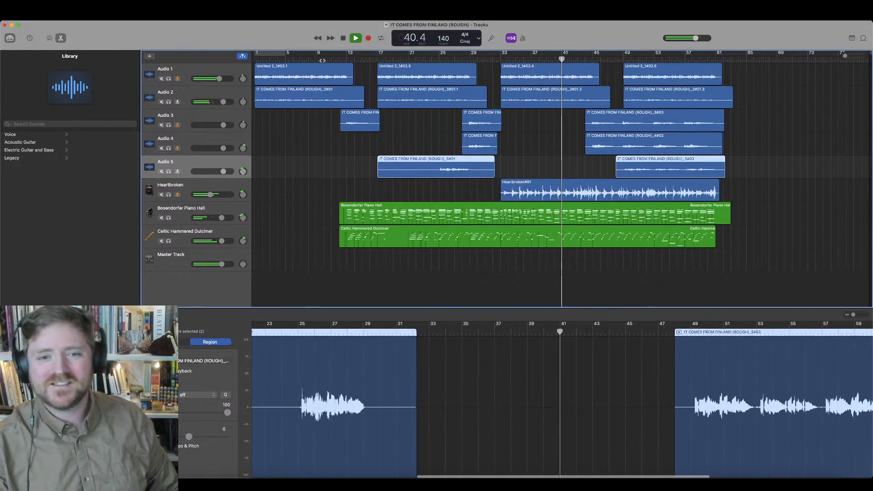
pyautogui.moveTo(210, 195); pyautogui.dragTo(209, 194)
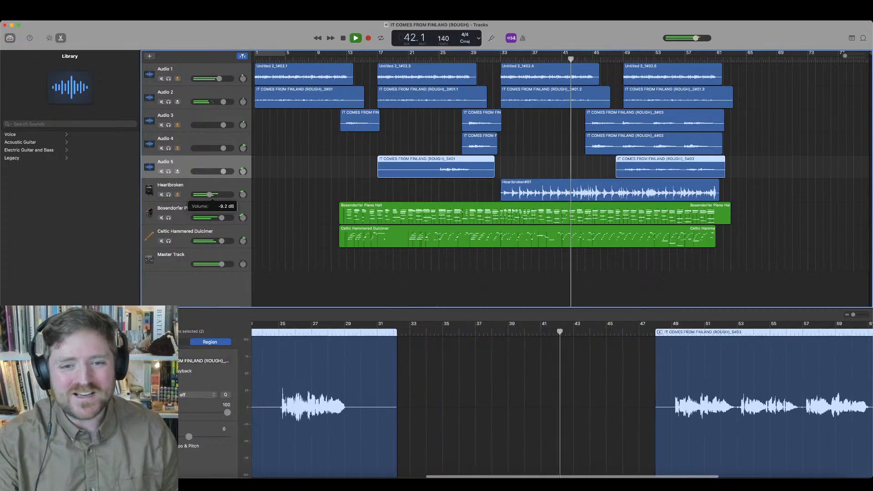